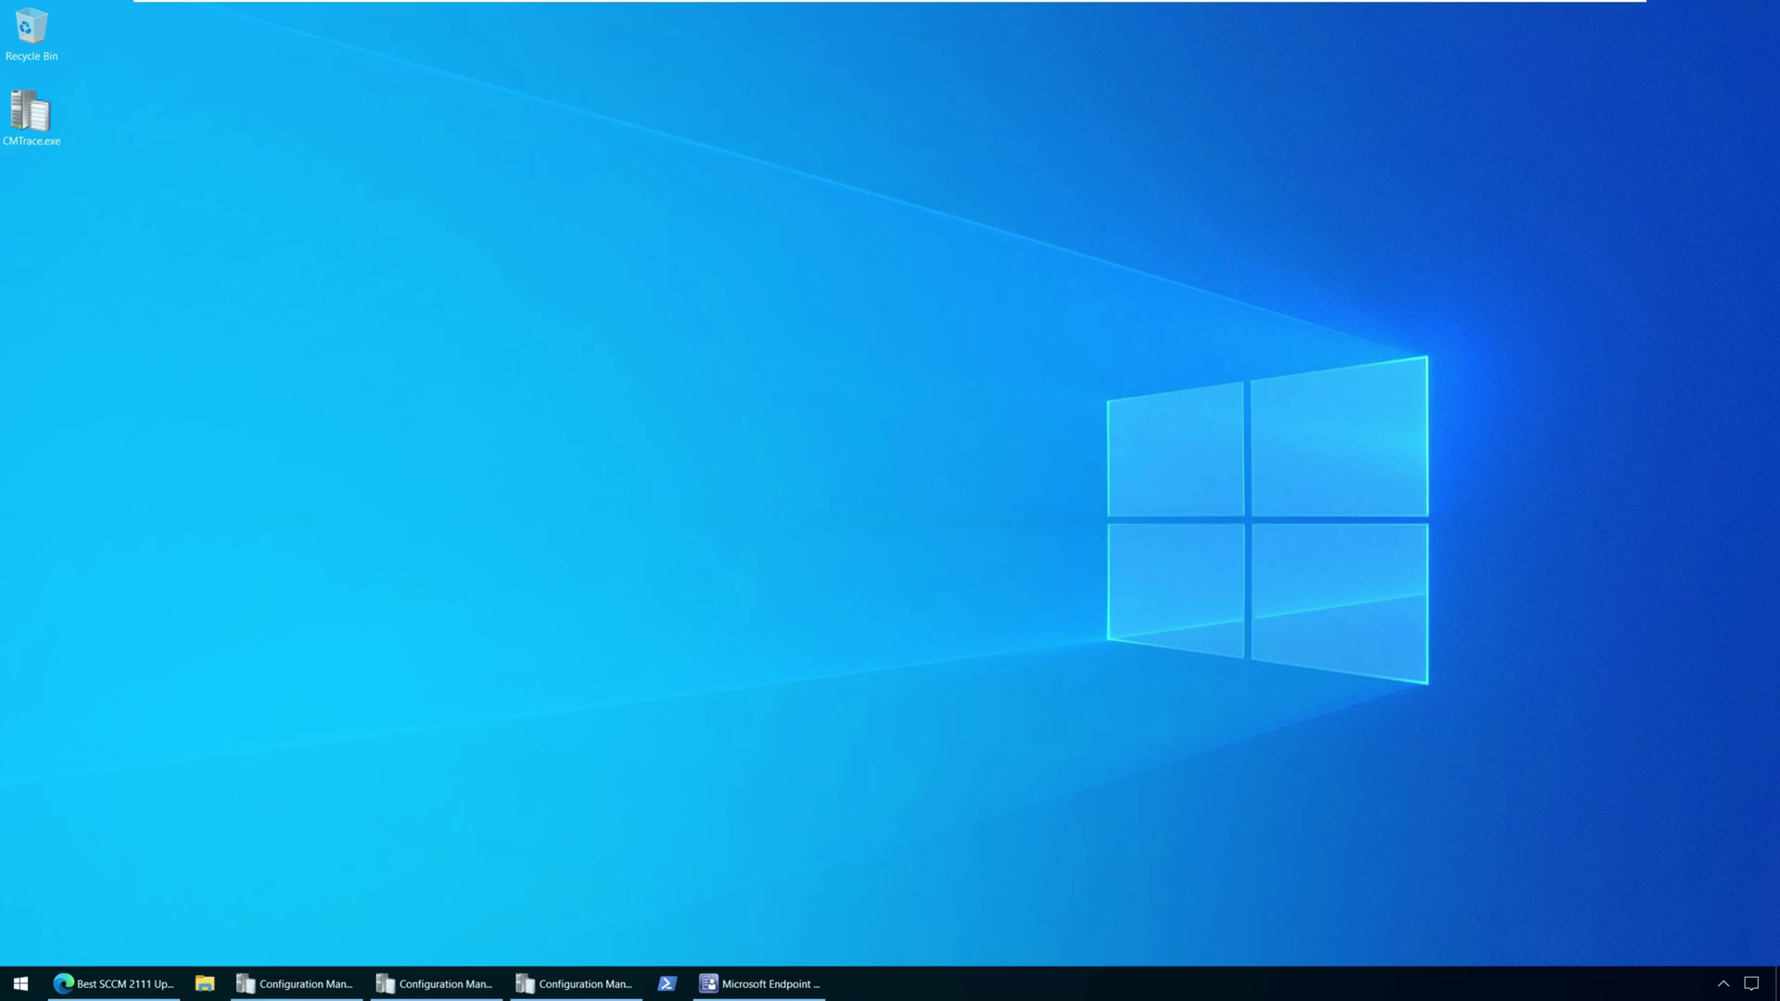
- Switch to Edge and consult the guide's section on downloading the Early Enable Update Ring script for SCCM 2111
{"action": "left_click", "coordinate": [113, 984]}
{"action": "scroll", "coordinate": [377, 823], "scroll_direction": "down", "scroll_amount": 7}
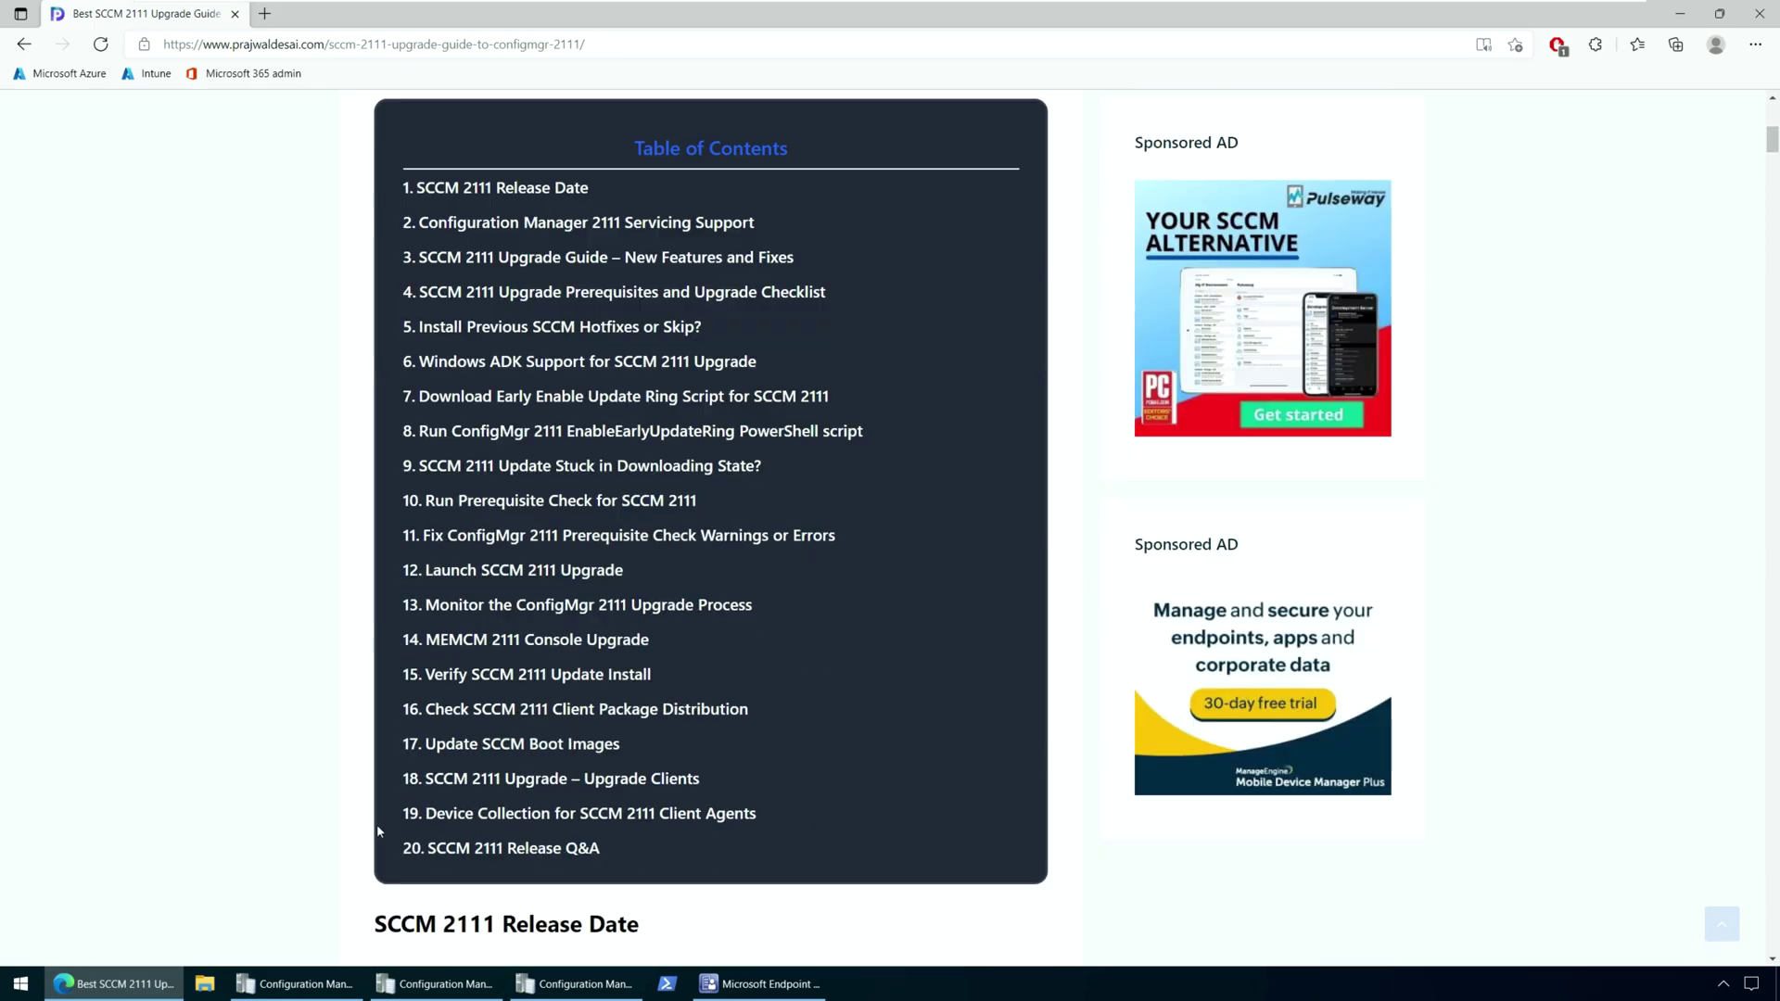
{"action": "scroll", "coordinate": [598, 373], "scroll_direction": "down", "scroll_amount": 3}
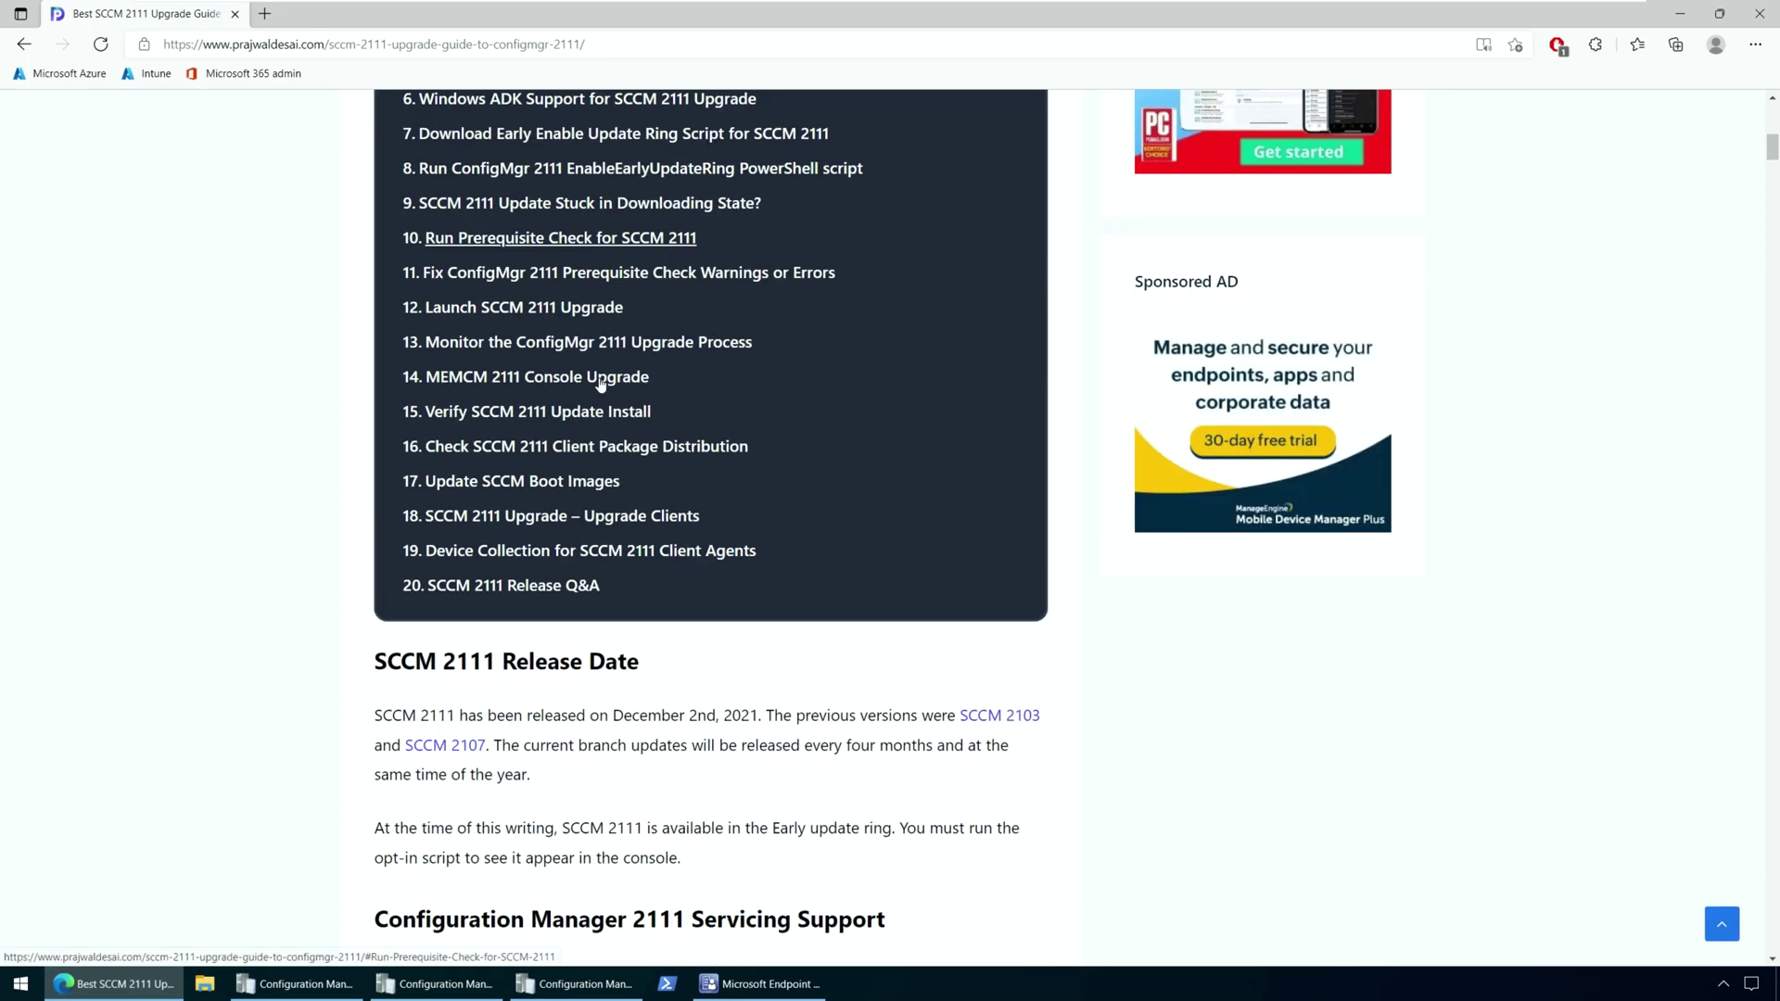
{"action": "left_click", "coordinate": [642, 139]}
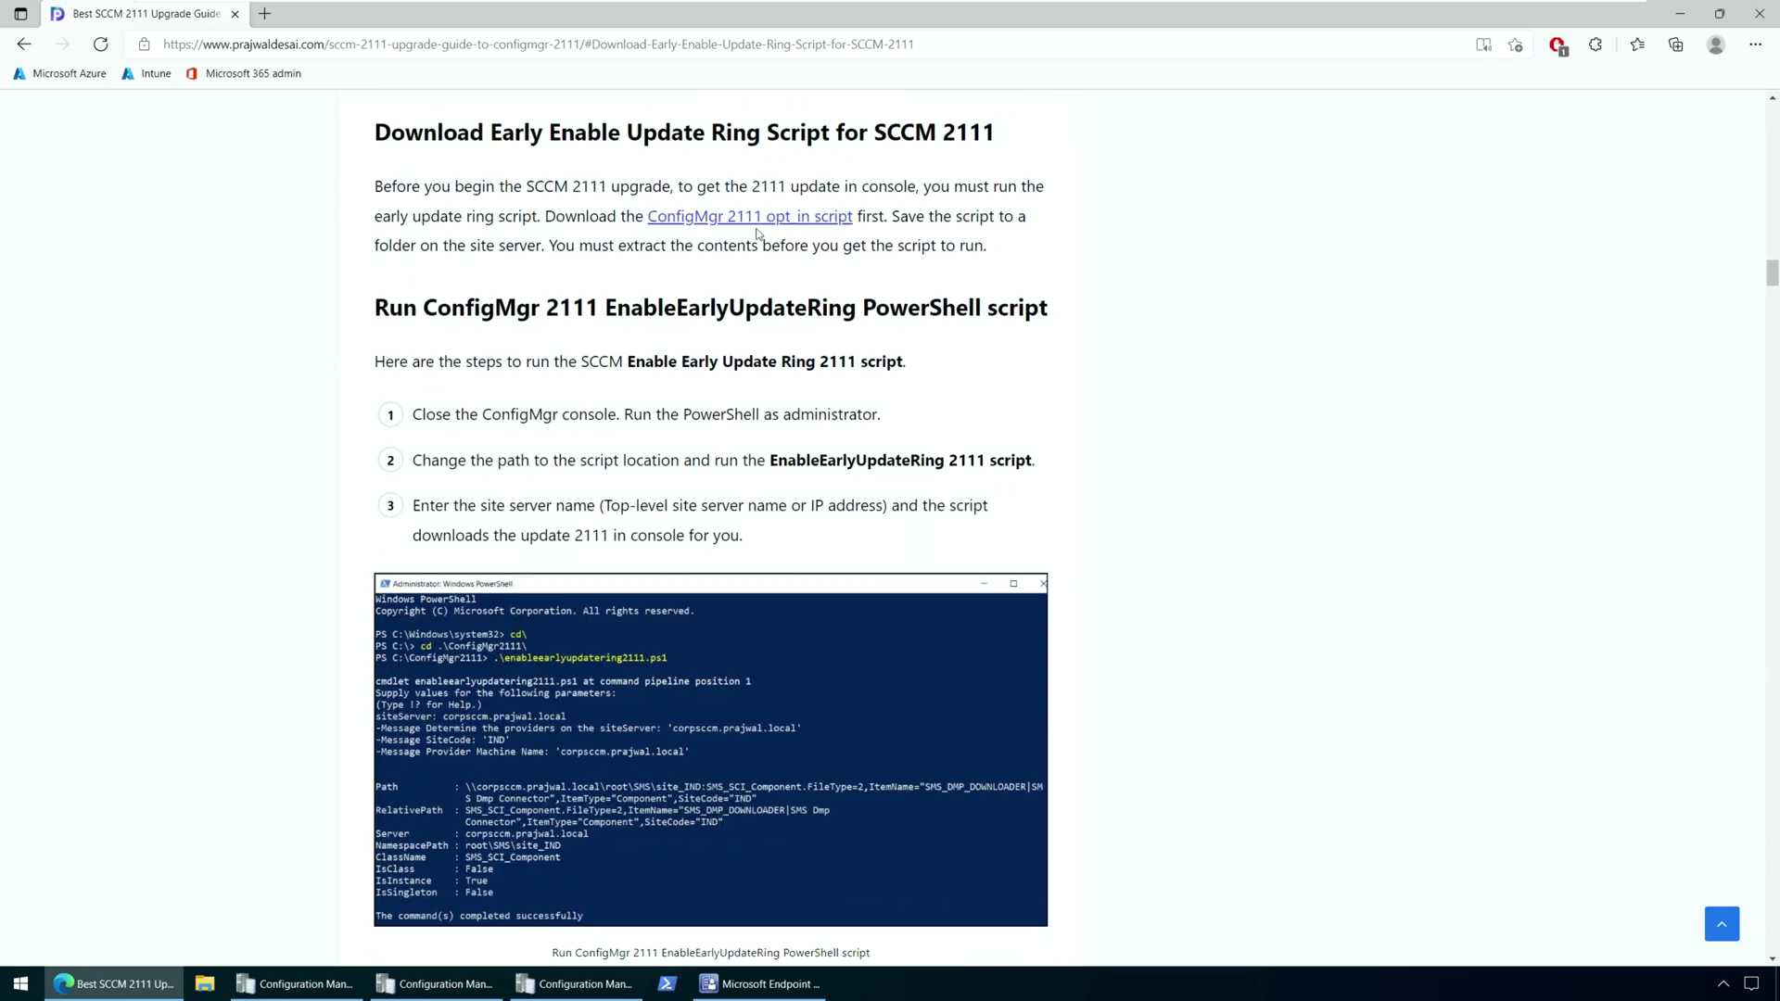
{"action": "left_click", "coordinate": [176, 985]}
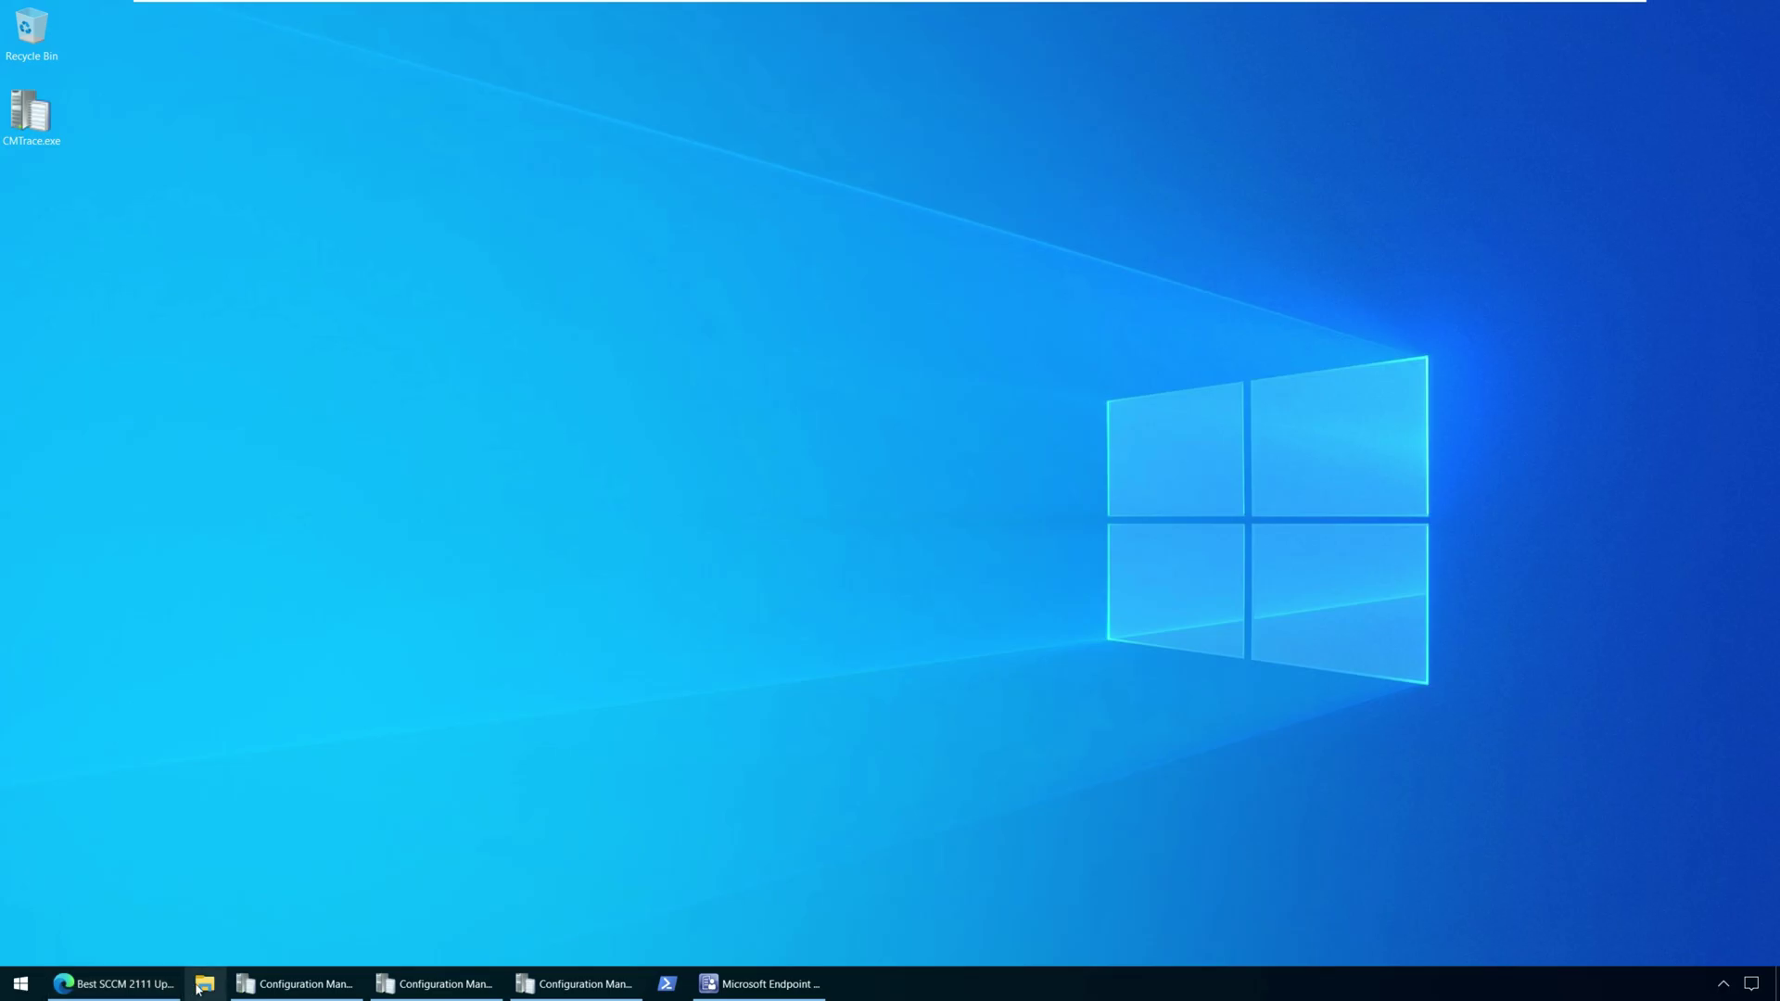
- Switch to File Explorer and locate enableearlyupdatering2111.ps1 on Local Disk (C:)
{"action": "left_click", "coordinate": [204, 984]}
{"action": "left_click", "coordinate": [508, 380]}
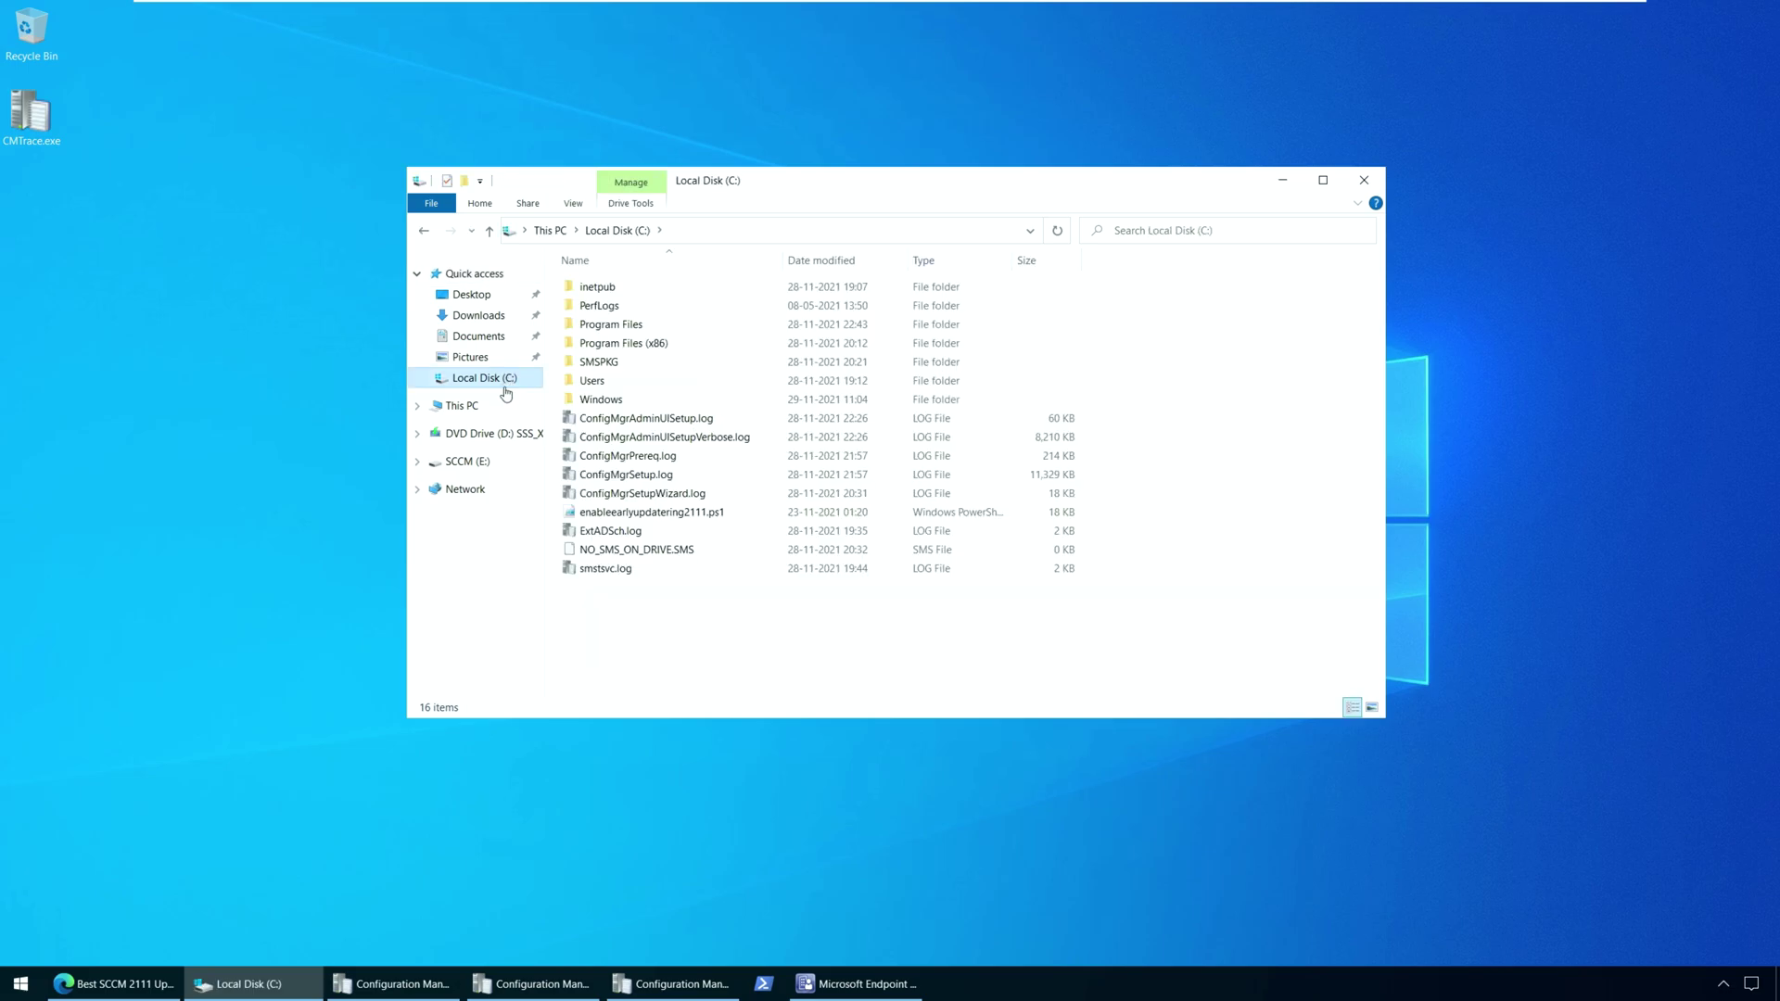
{"action": "left_click", "coordinate": [698, 514]}
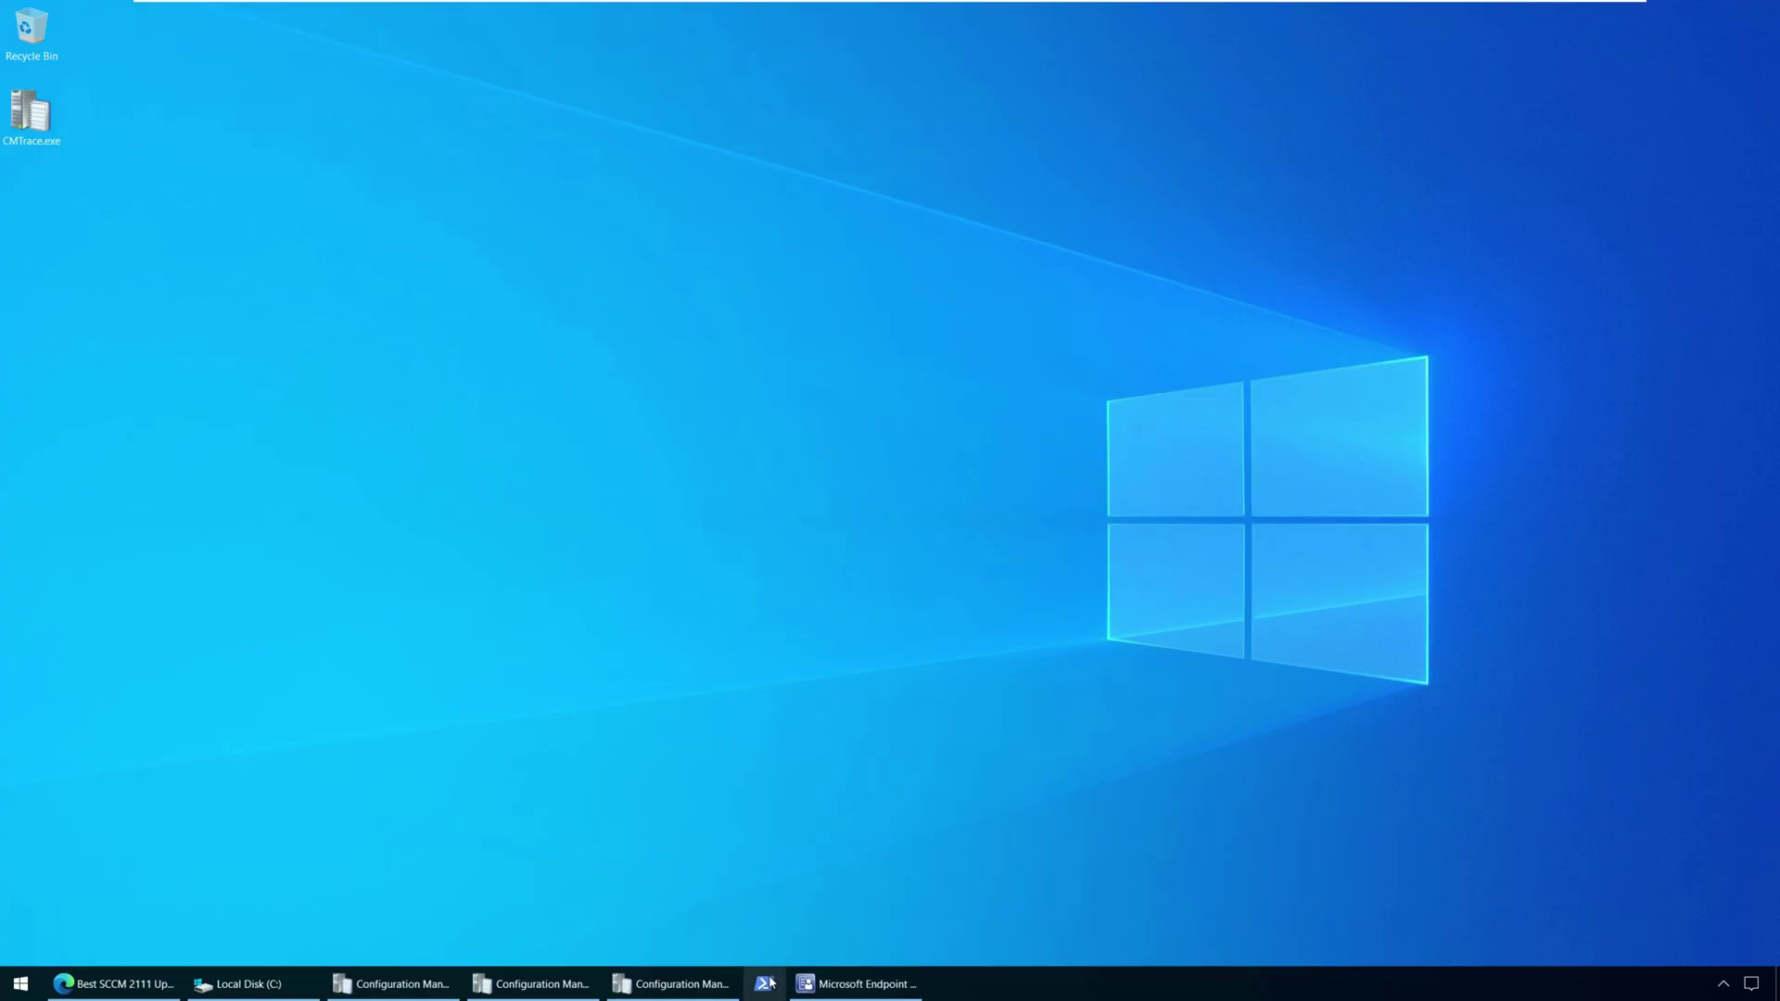
- Start Windows PowerShell as administrator and close the running Configuration Manager console
{"action": "right_click", "coordinate": [766, 989]}
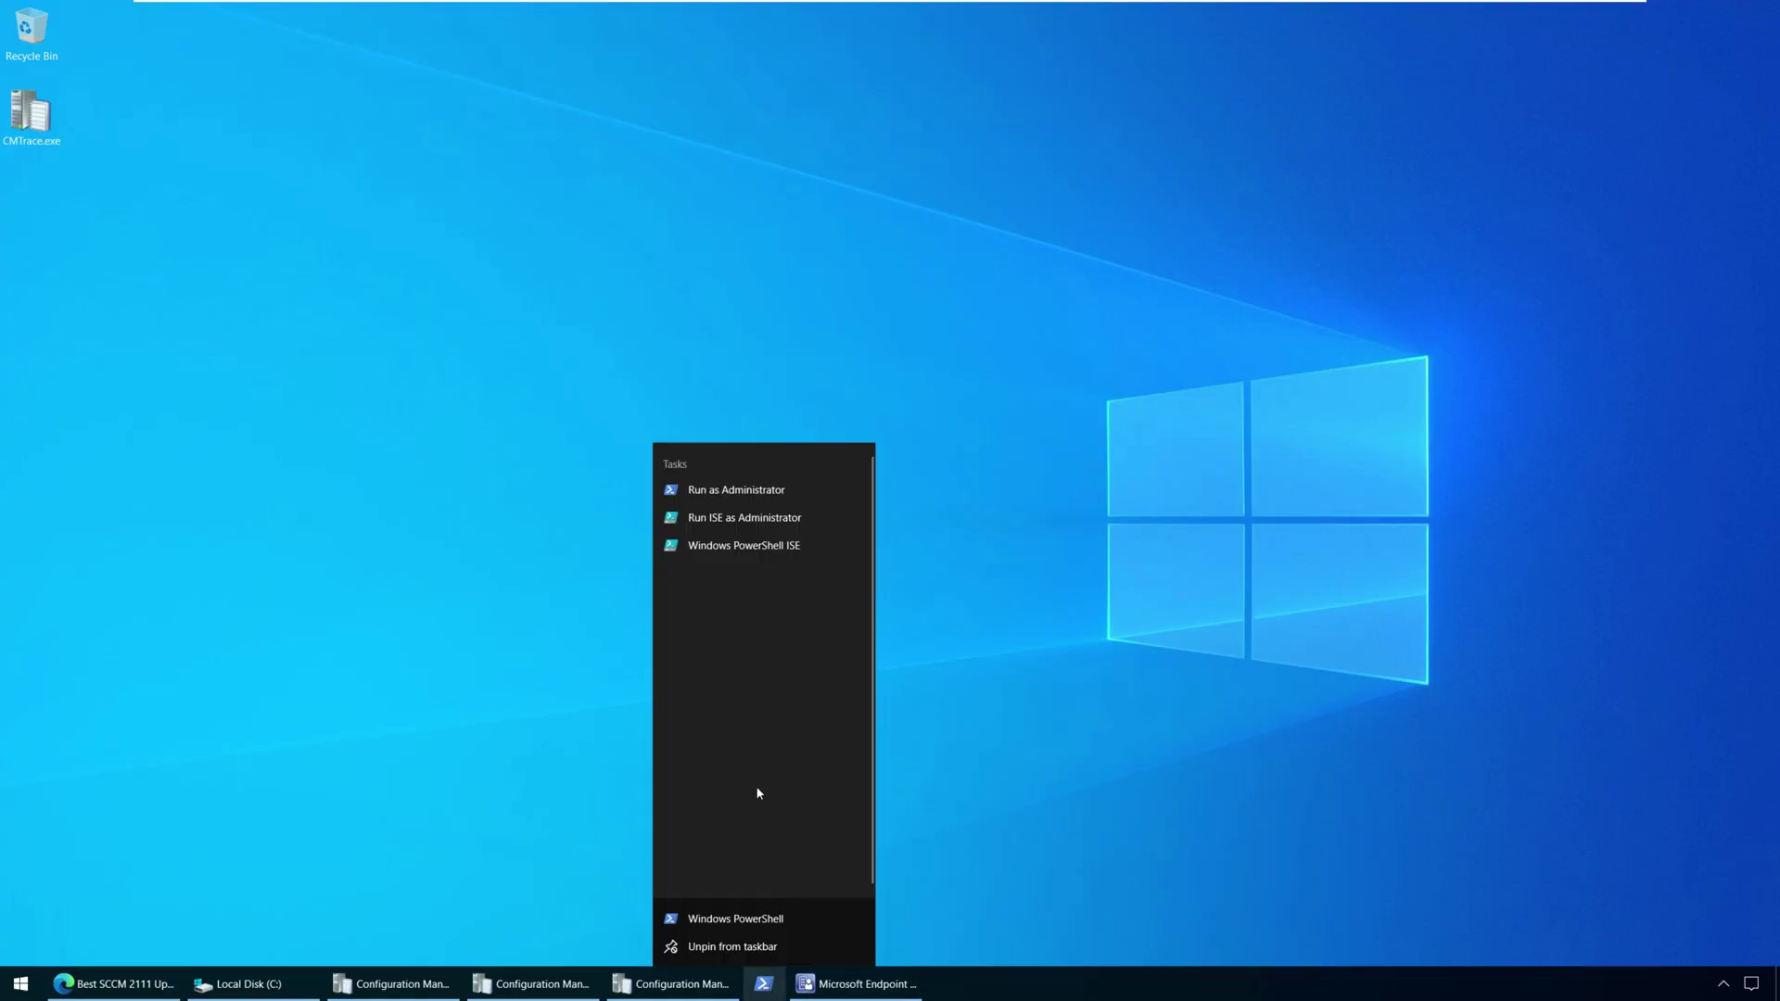
{"action": "left_click", "coordinate": [765, 498]}
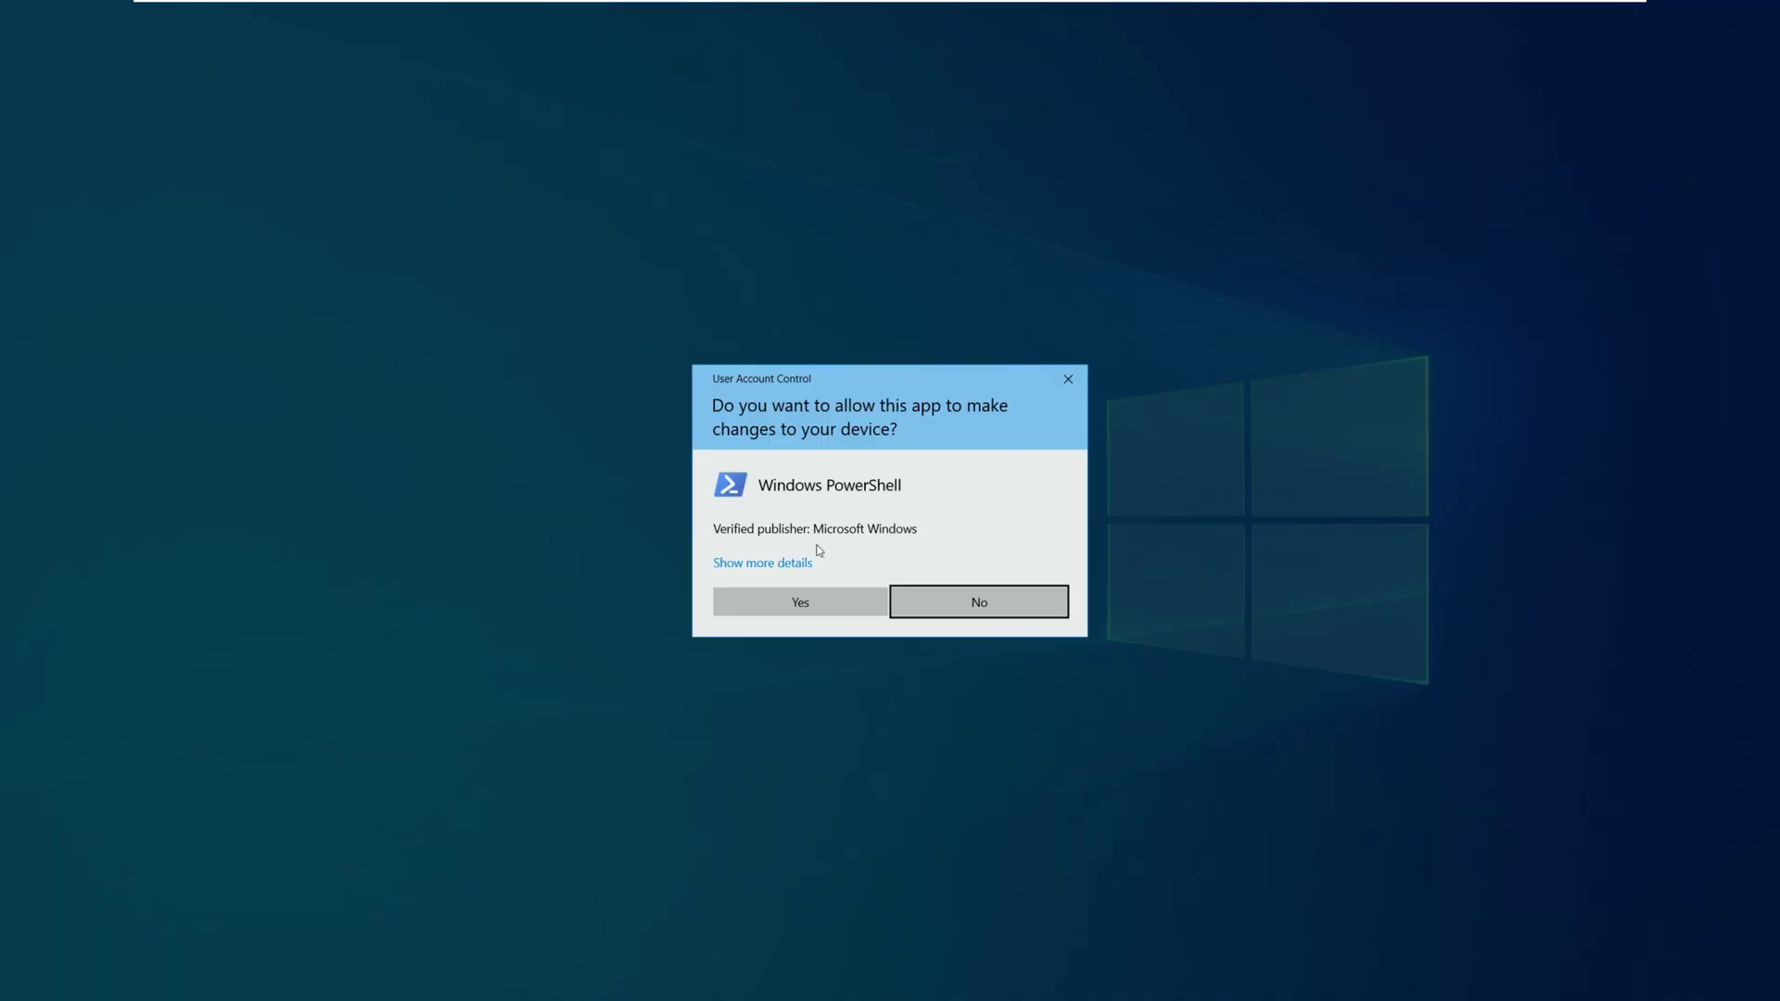
{"action": "left_click", "coordinate": [805, 607]}
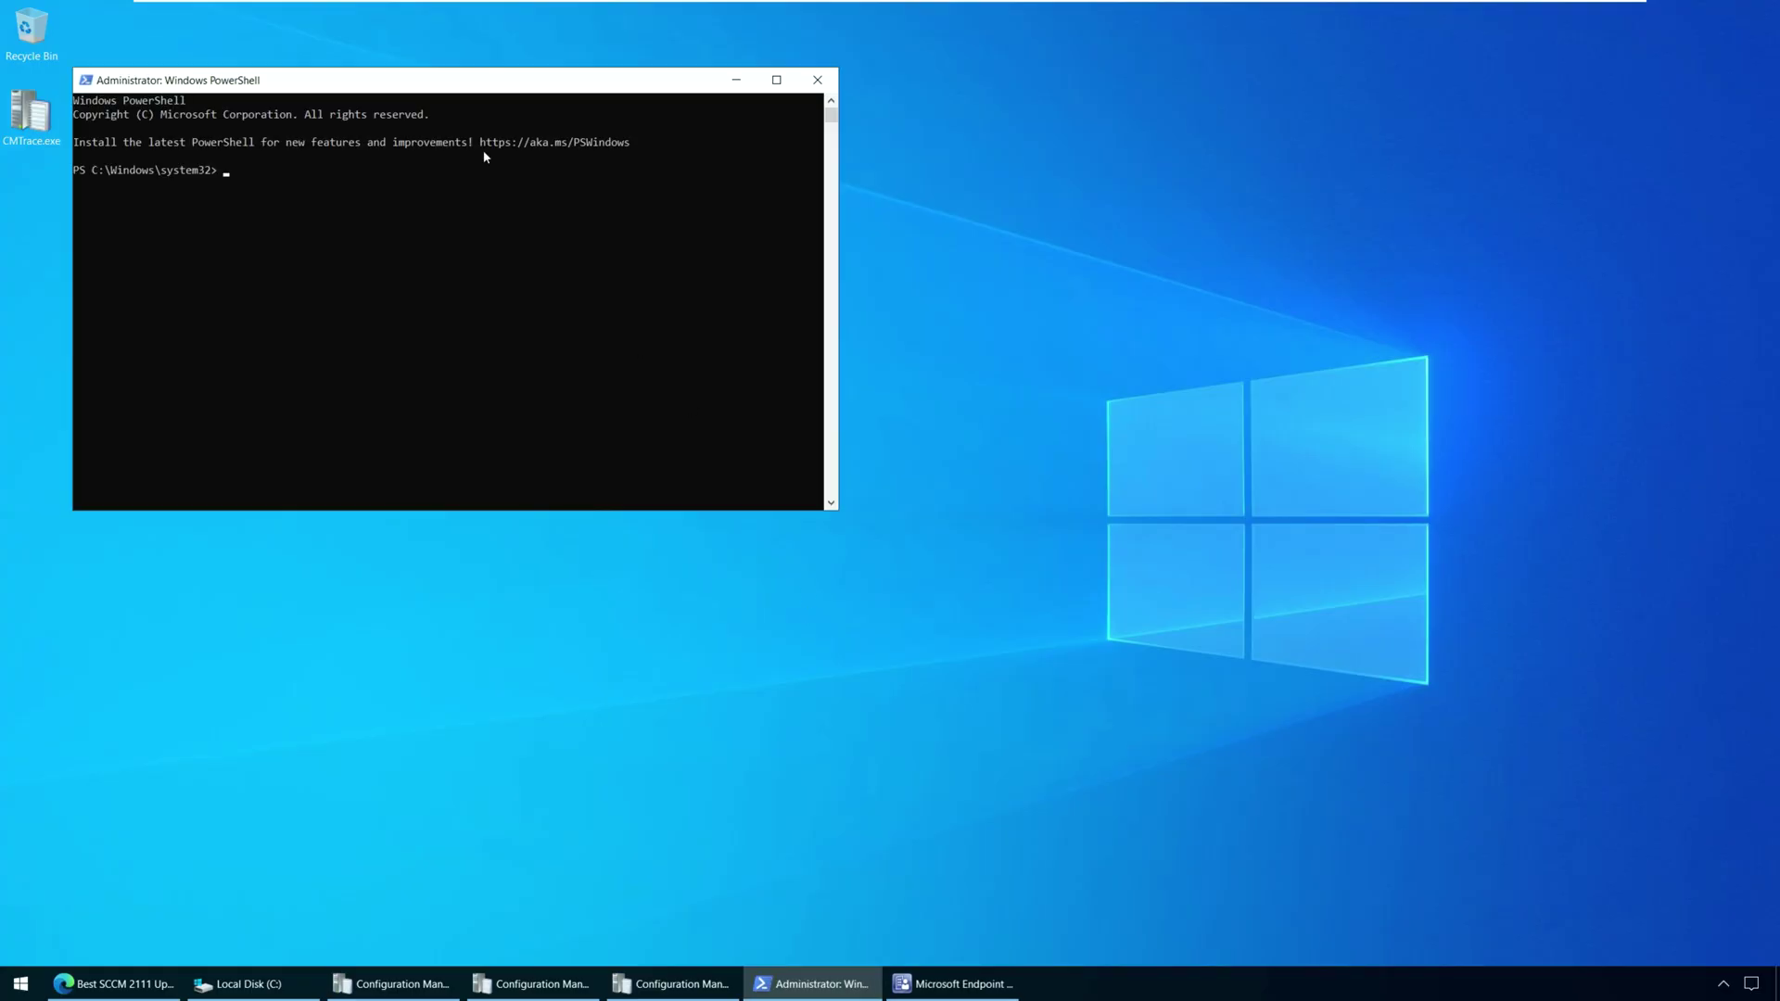
{"action": "left_click_drag", "start_coordinate": [446, 90], "coordinate": [812, 426]}
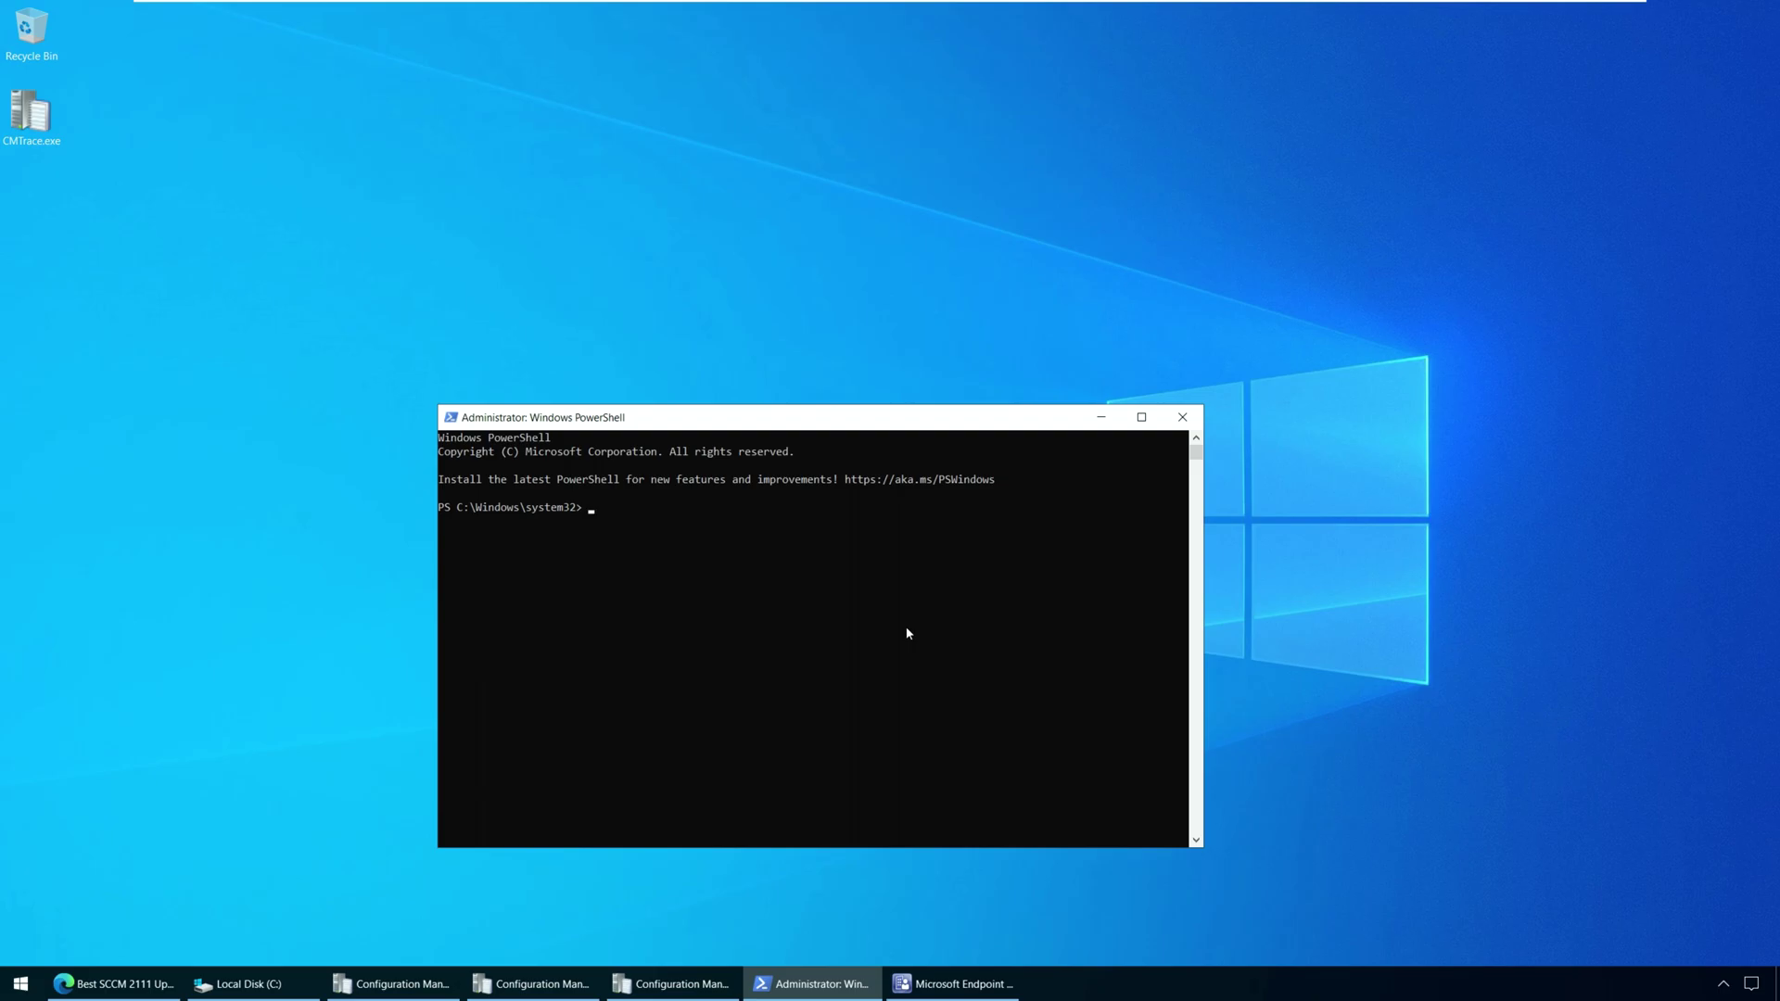
{"action": "right_click", "coordinate": [953, 983]}
{"action": "left_click", "coordinate": [918, 947]}
- Change to the root of the C: drive and run .\enableearlyupdatering2111.ps1
{"action": "type", "text": "cd\\"}
{"action": "key", "text": "Return"}
{"action": "type", "text": ".\\ena"}
{"action": "key", "text": "Tab"}
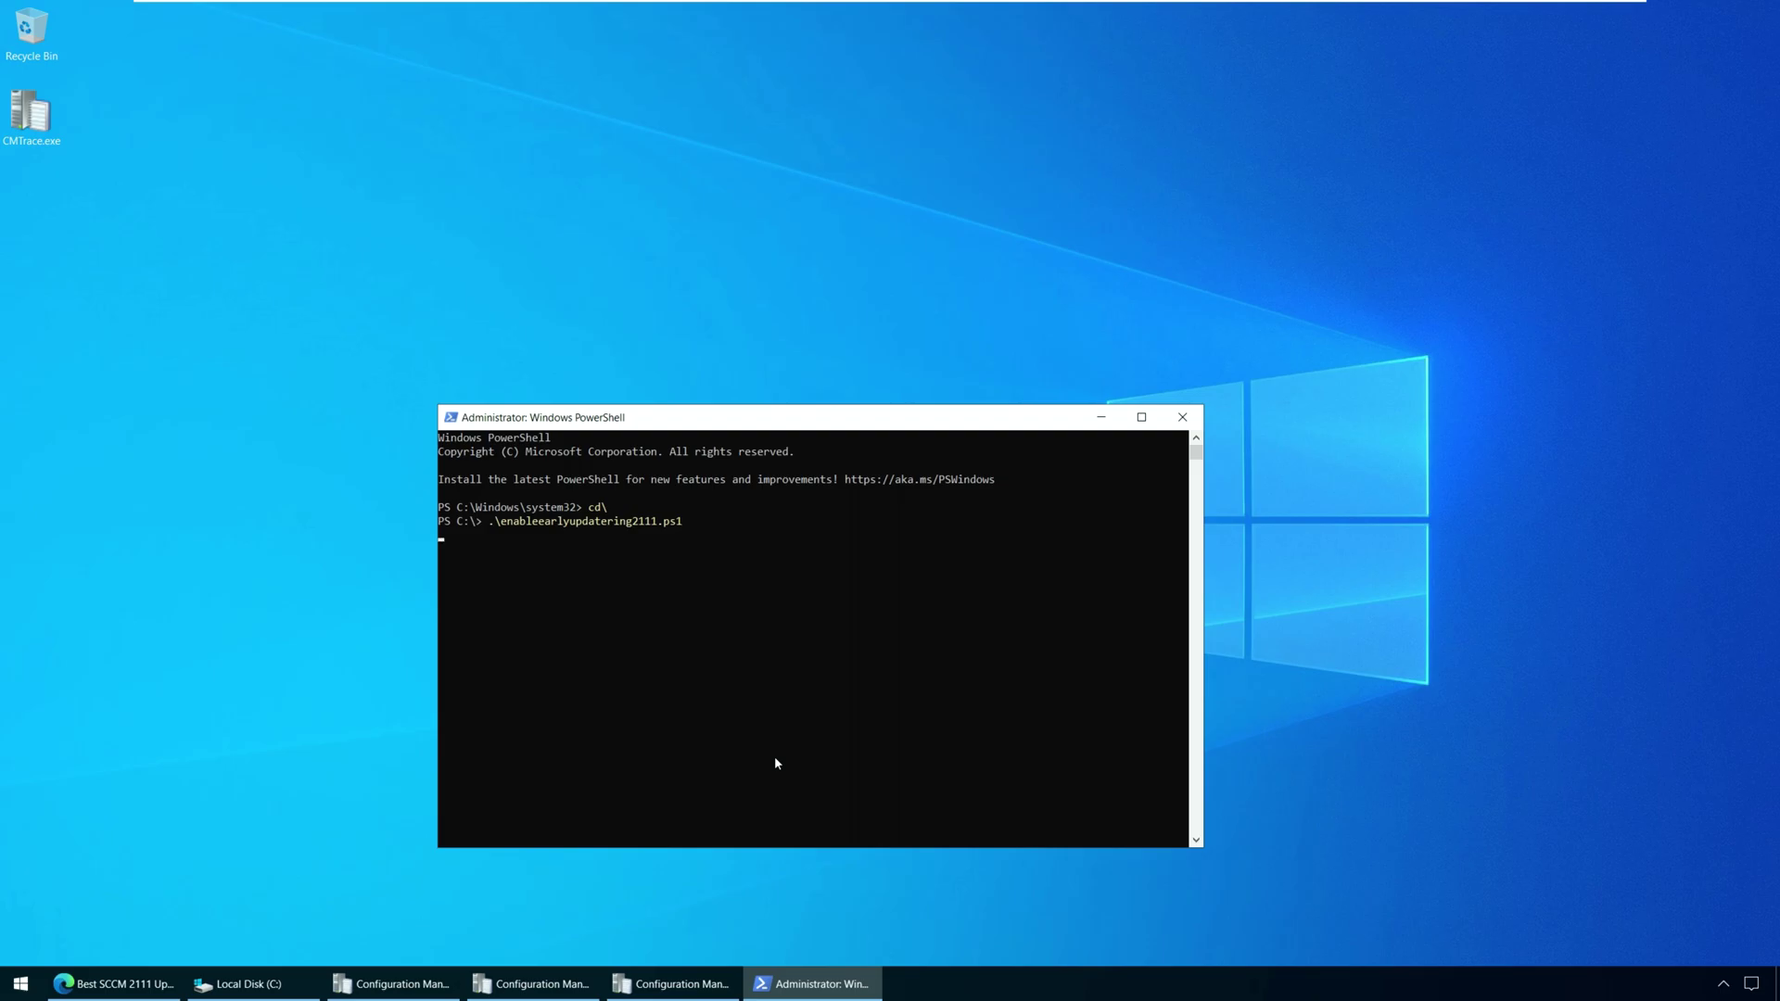
{"action": "key", "text": "Return"}
- Supply corpcm.mecmlab.local as the script's siteServer value
{"action": "type", "text": "corpscm."}
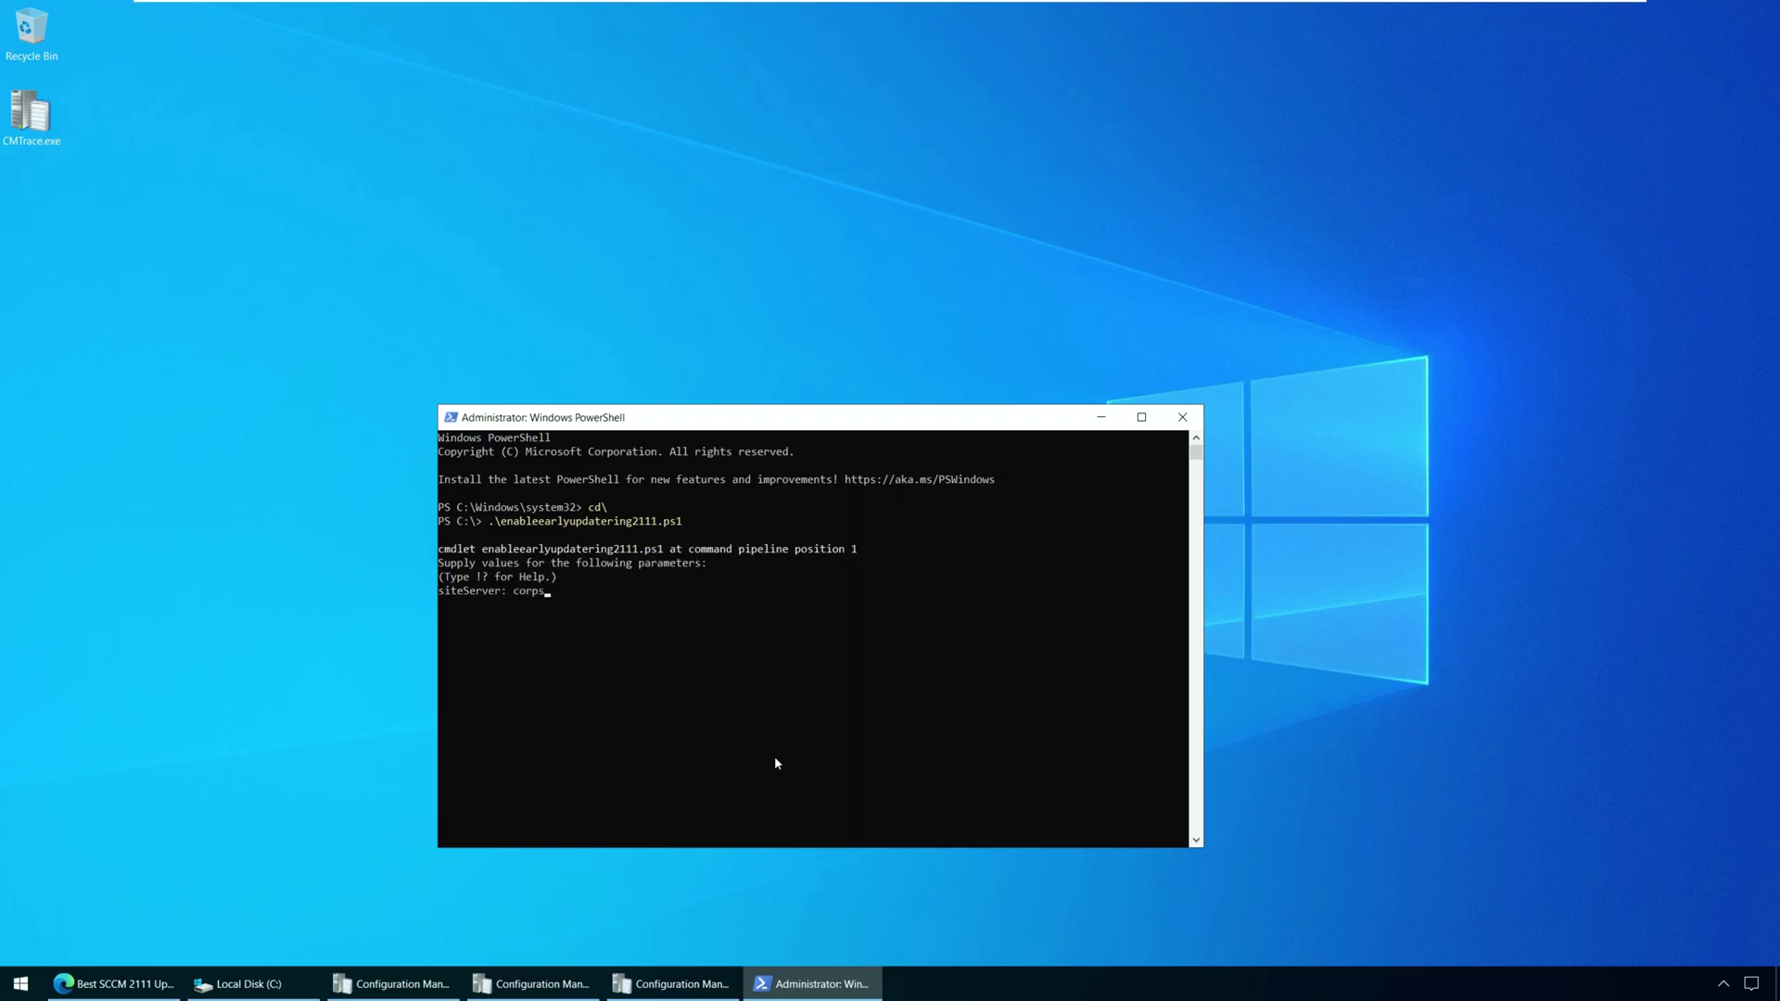
{"action": "key", "text": "BackSpace"}
{"action": "key", "text": "BackSpace"}
{"action": "key", "text": "BackSpace"}
{"action": "key", "text": "BackSpace"}
{"action": "type", "text": "cm.mecmlab.local"}
{"action": "key", "text": "Return"}
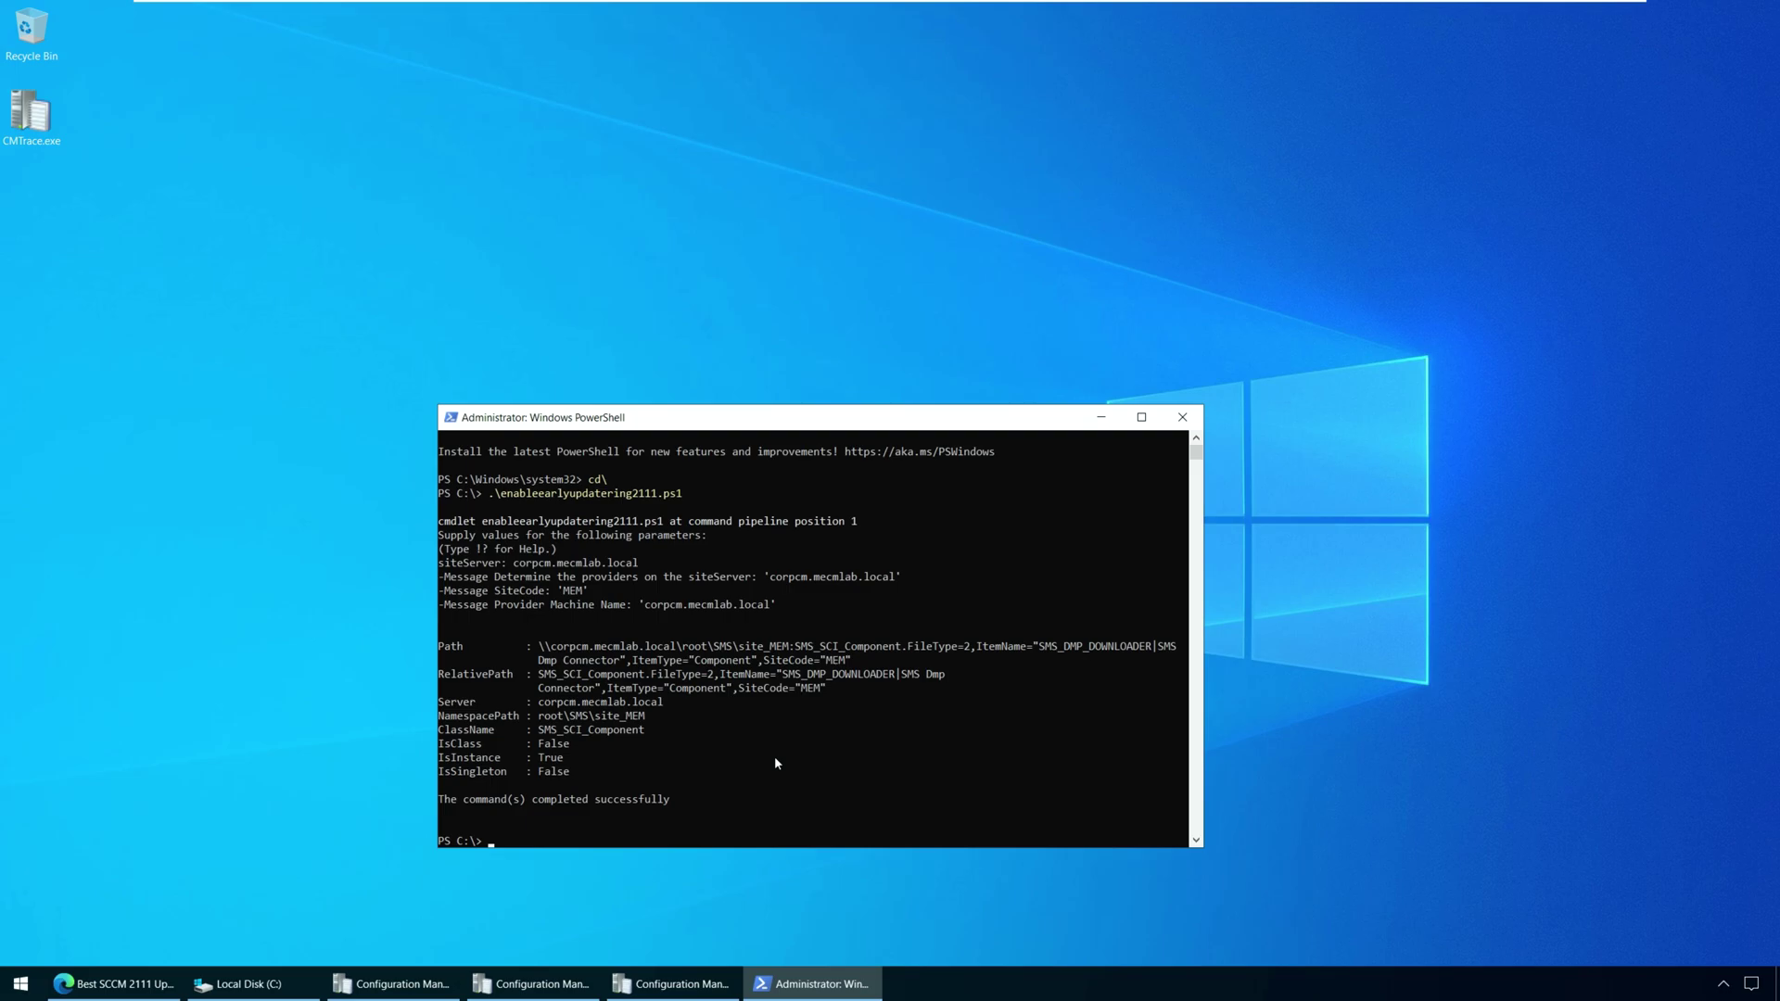
- Review the script output for the site server and the completion status
{"action": "scroll", "coordinate": [880, 744], "scroll_direction": "down", "scroll_amount": 2}
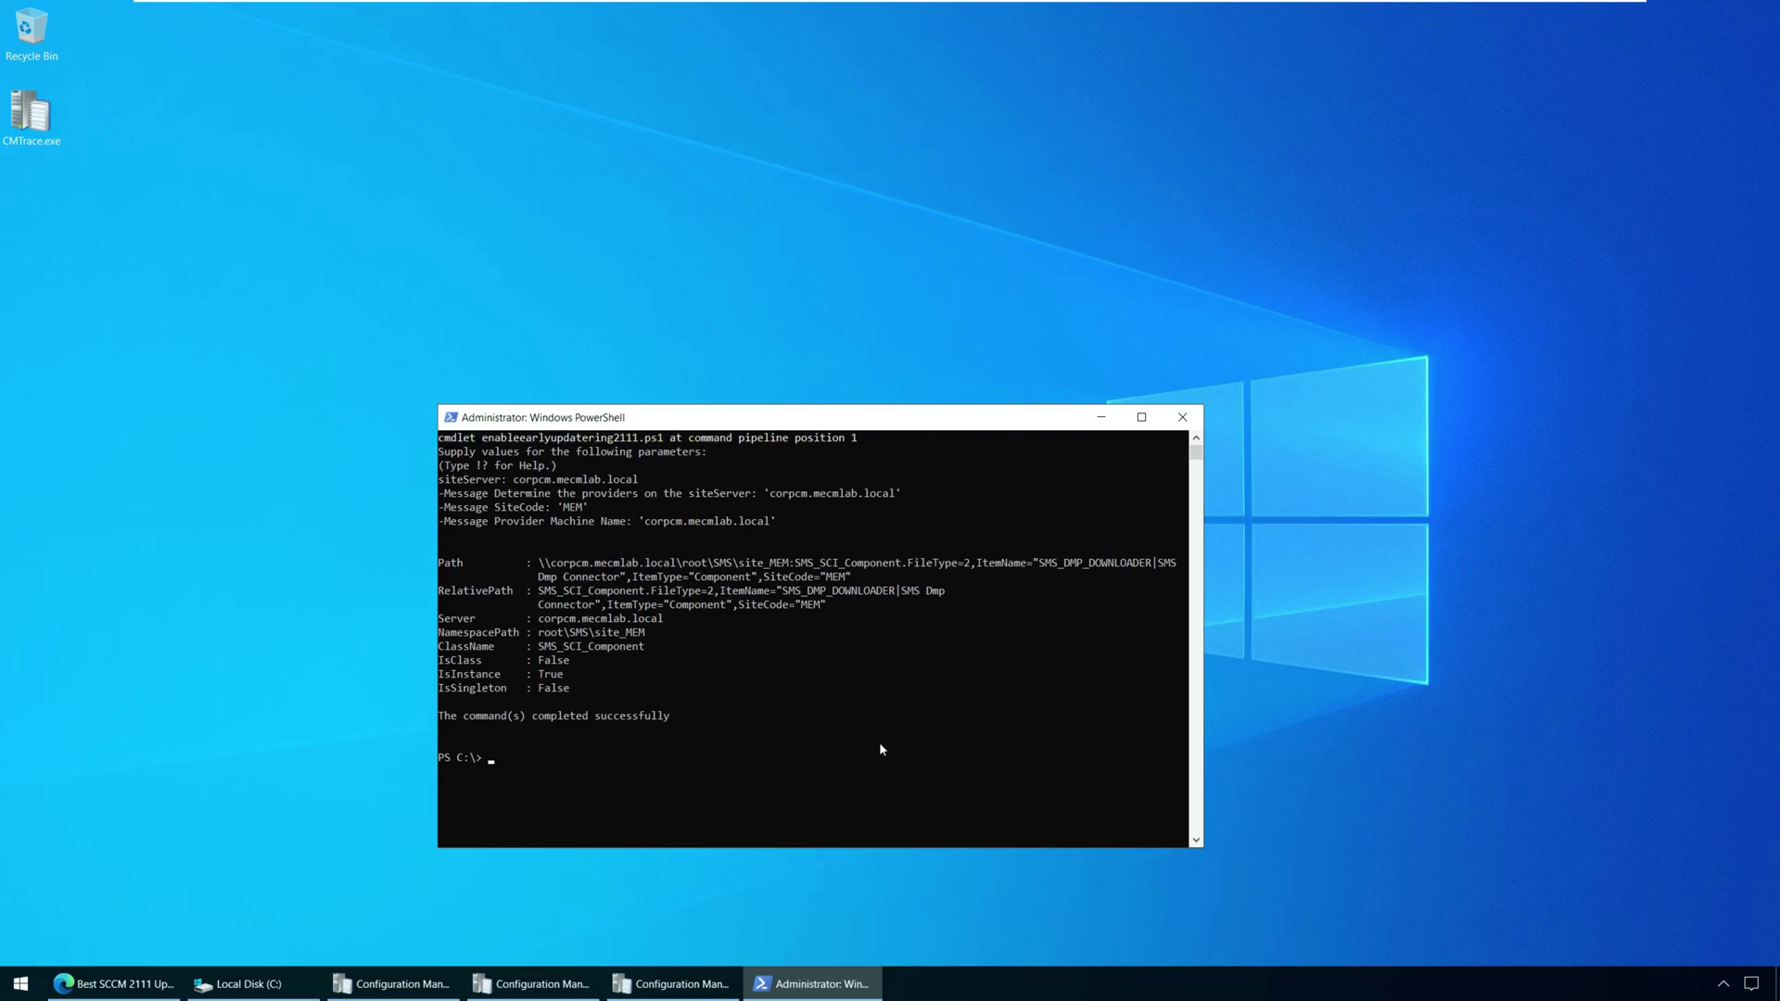
{"action": "scroll", "coordinate": [877, 744], "scroll_direction": "up", "scroll_amount": 1}
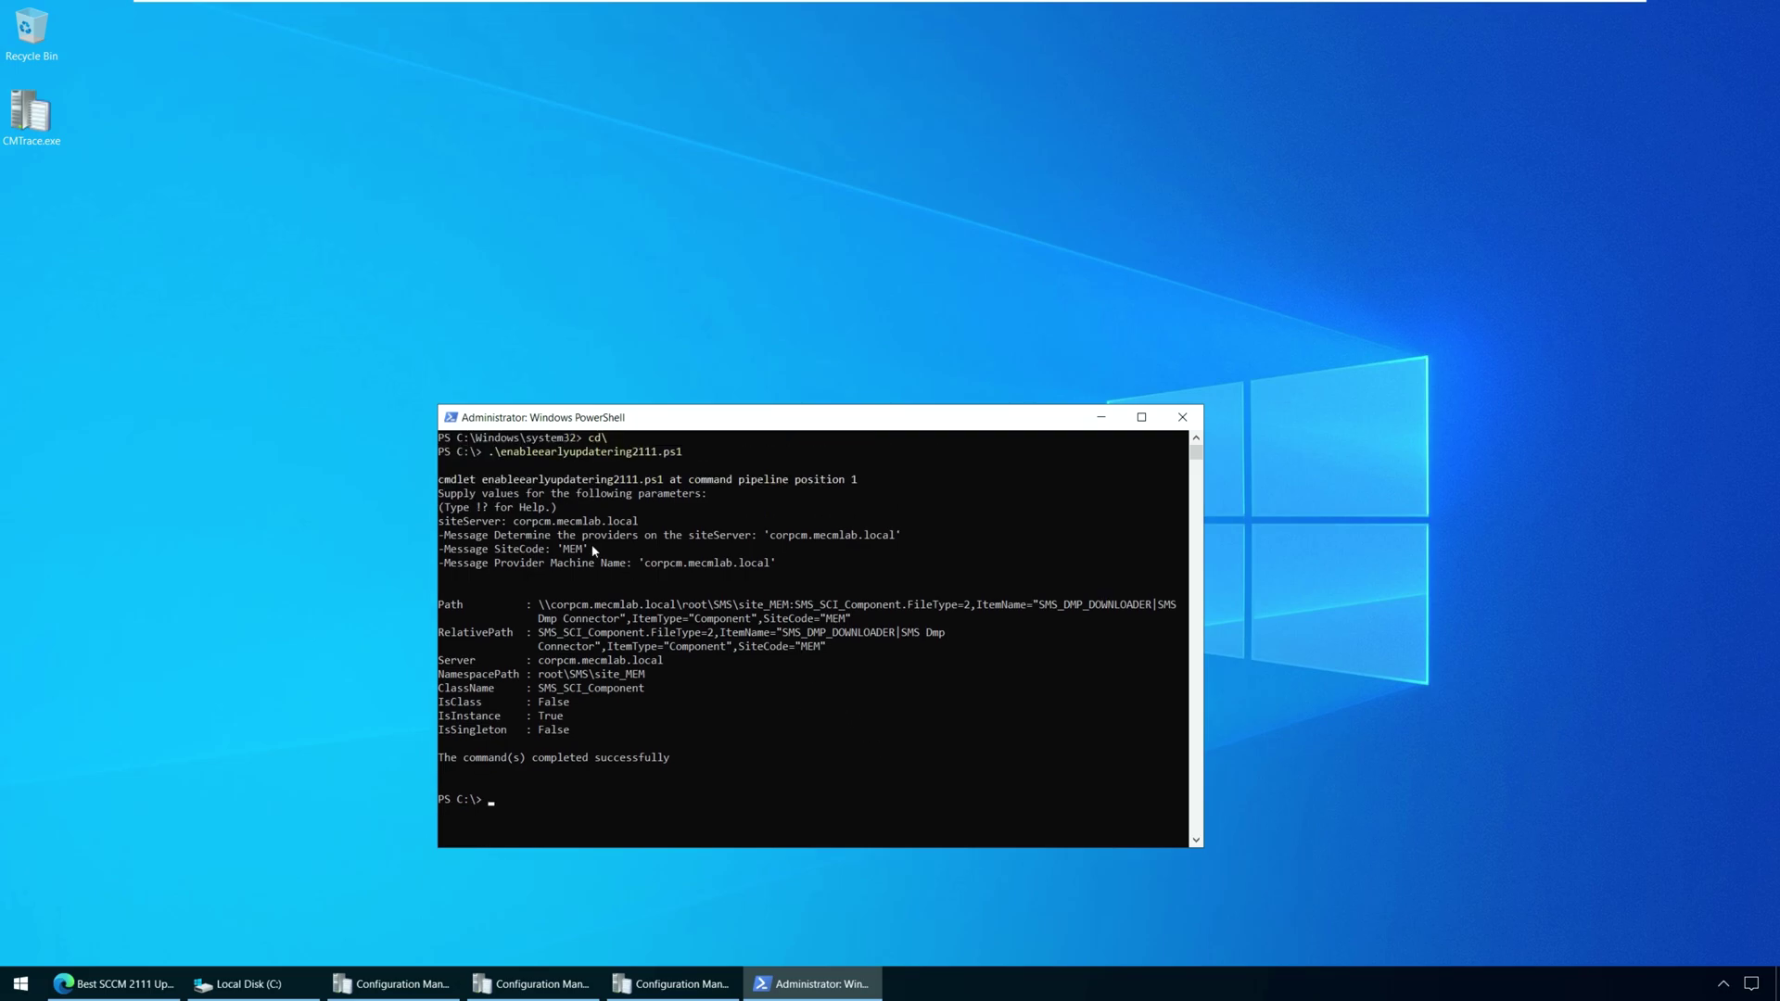
{"action": "left_click_drag", "start_coordinate": [514, 521], "coordinate": [660, 524]}
{"action": "left_click_drag", "start_coordinate": [437, 759], "coordinate": [684, 761]}
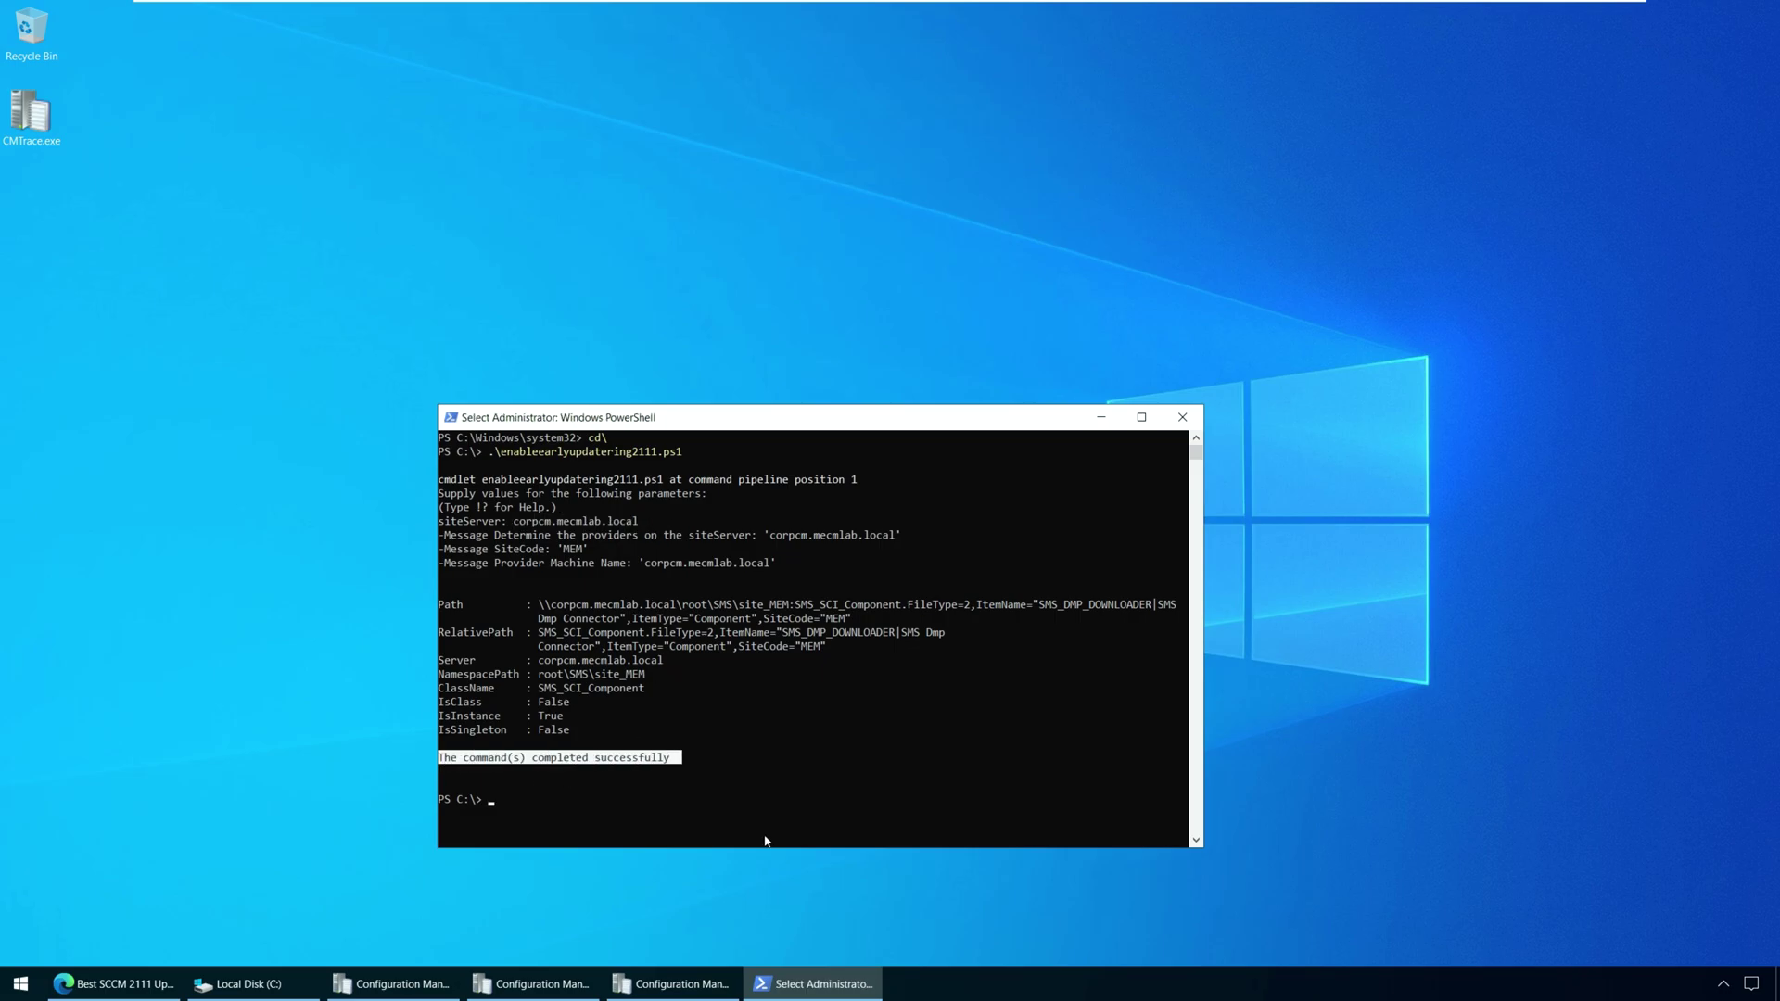
{"action": "left_click", "coordinate": [1102, 417]}
- Launch the Configuration Manager Console and maximize its window
{"action": "left_click", "coordinate": [22, 987]}
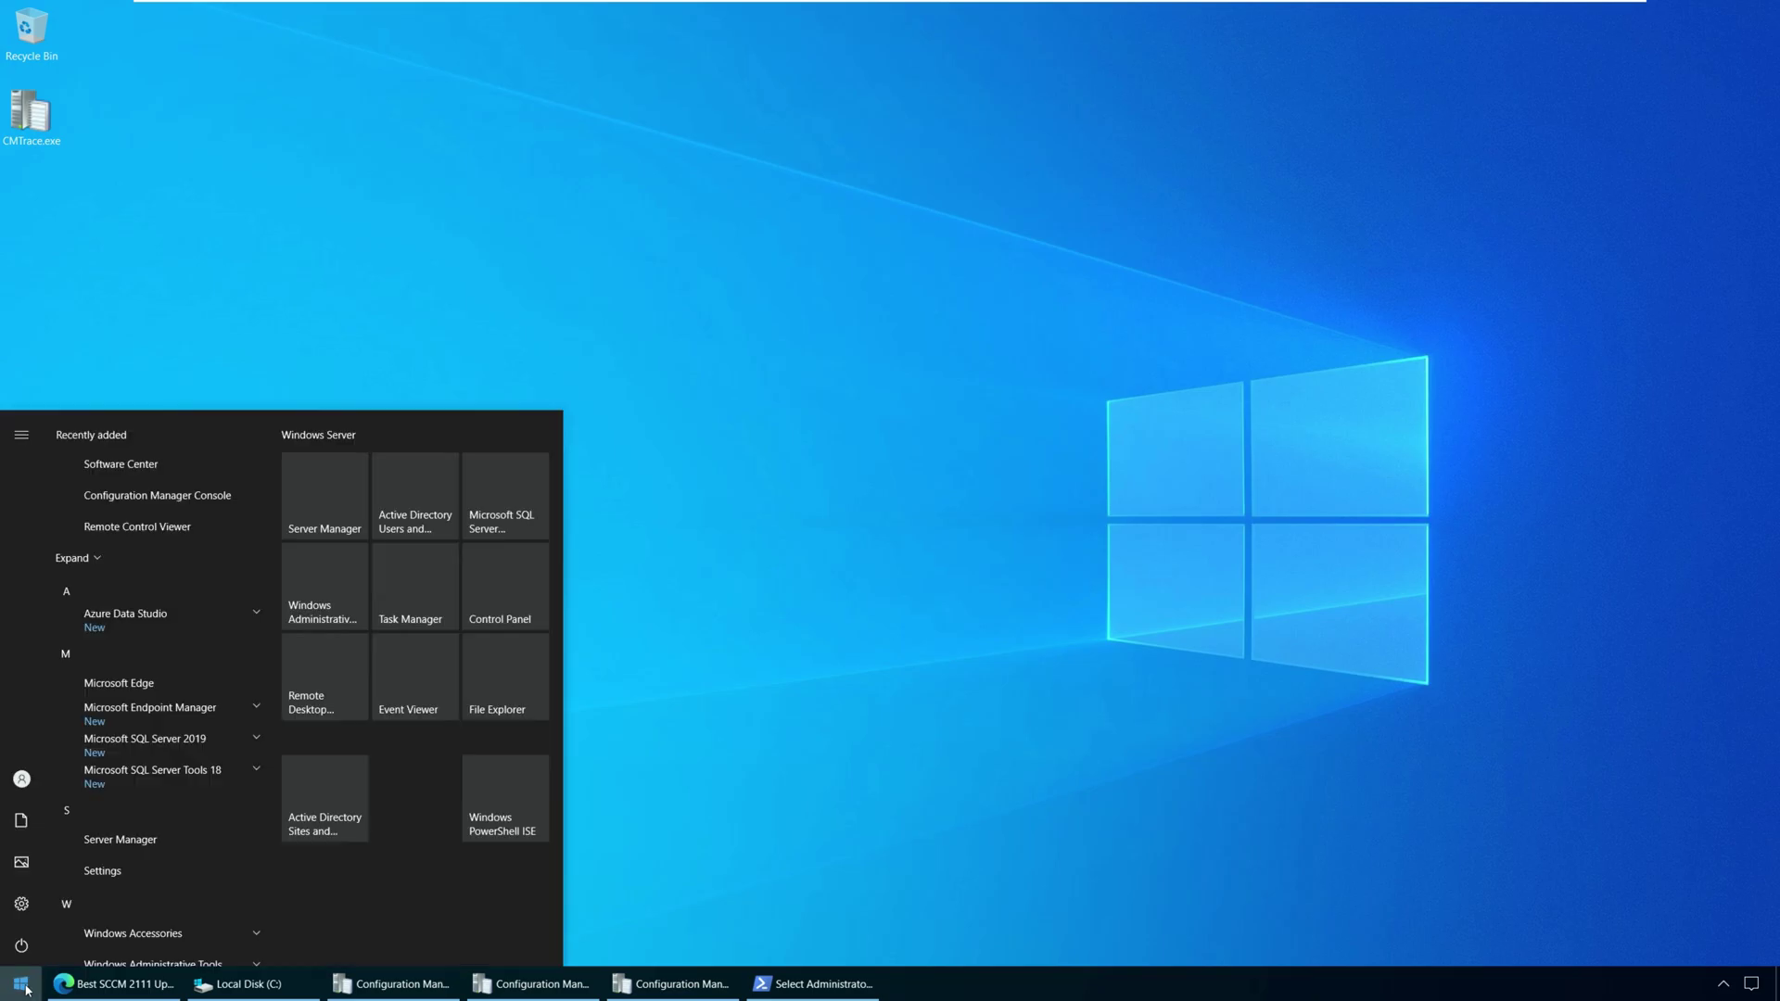
{"action": "left_click", "coordinate": [195, 496]}
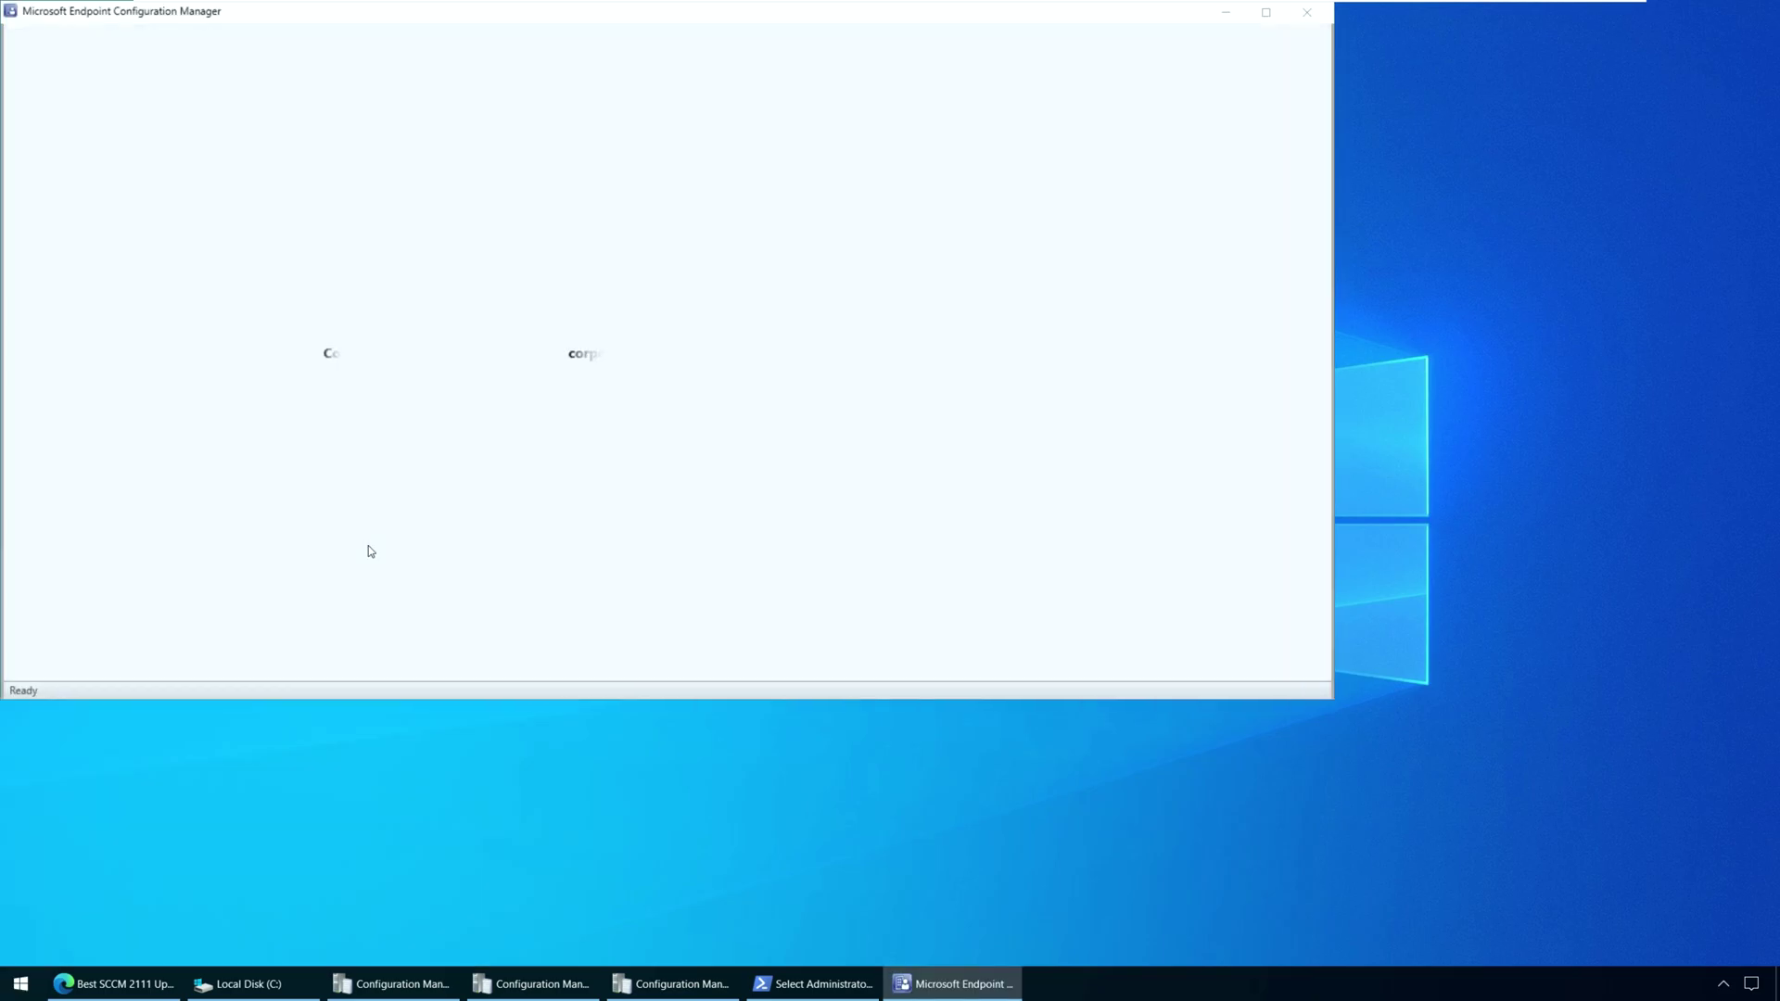
{"action": "left_click", "coordinate": [1262, 15]}
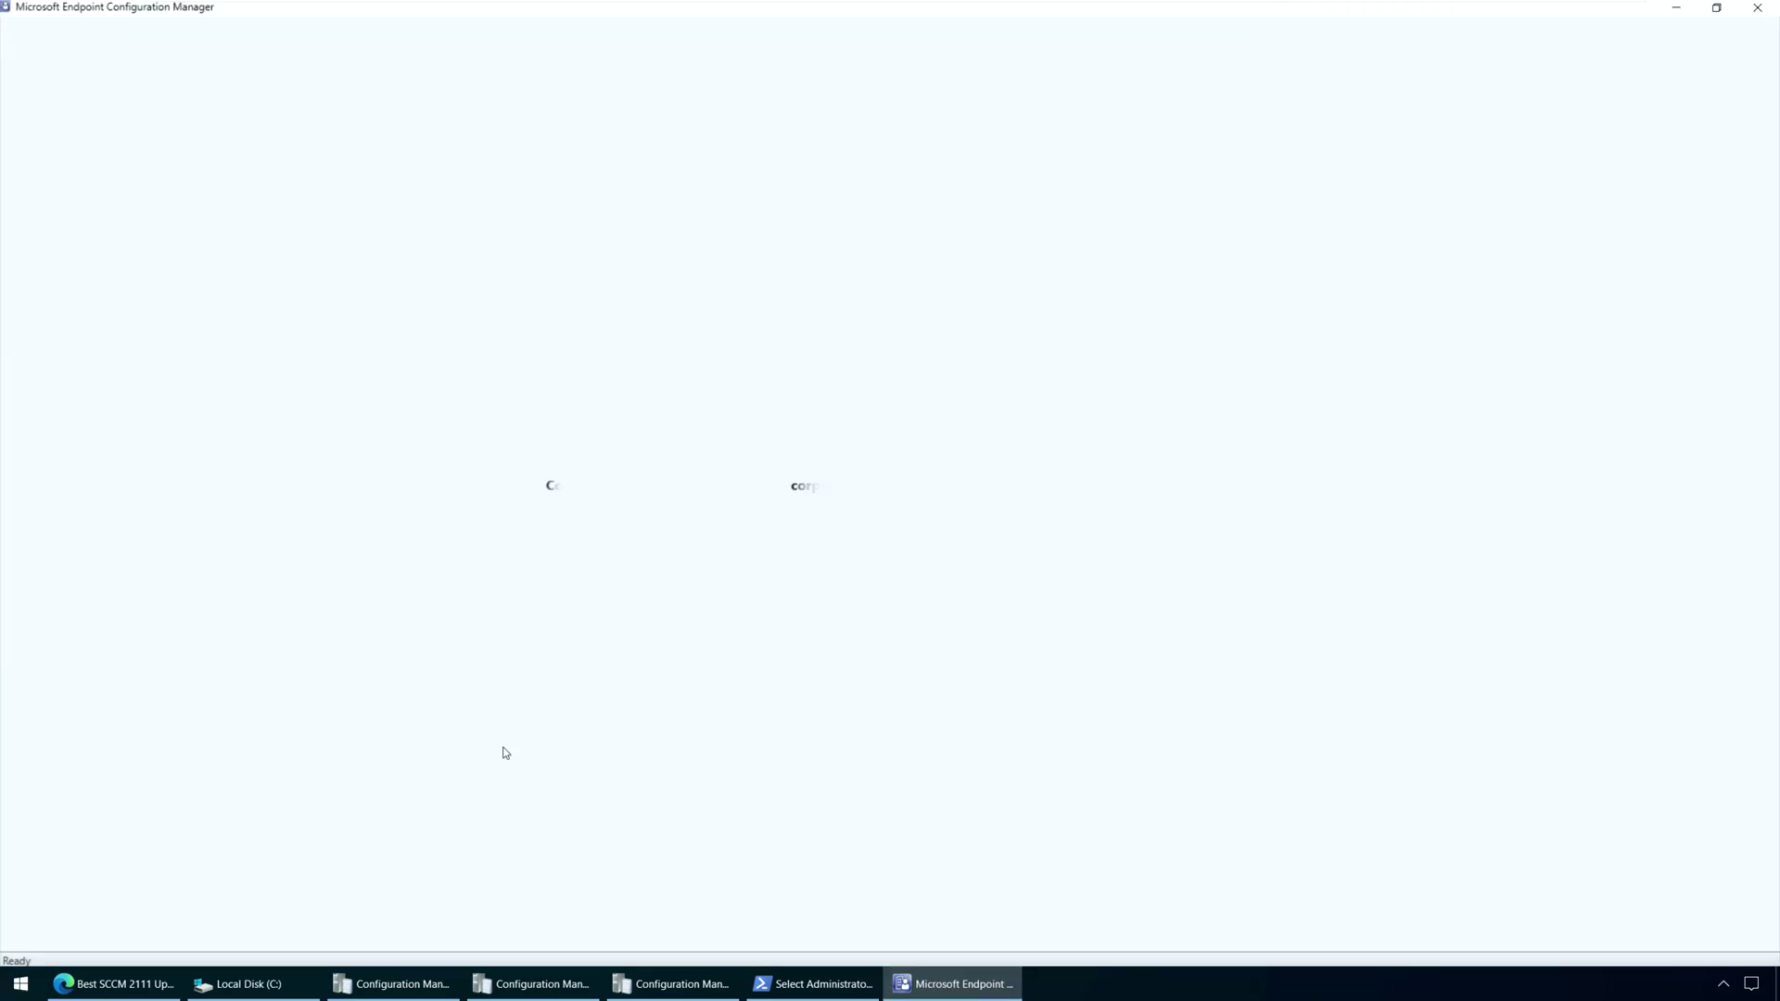
- Examine the latest download redirect entry in dmpdownloader.log in the trace log tool, then return to the console
{"action": "left_click", "coordinate": [368, 986]}
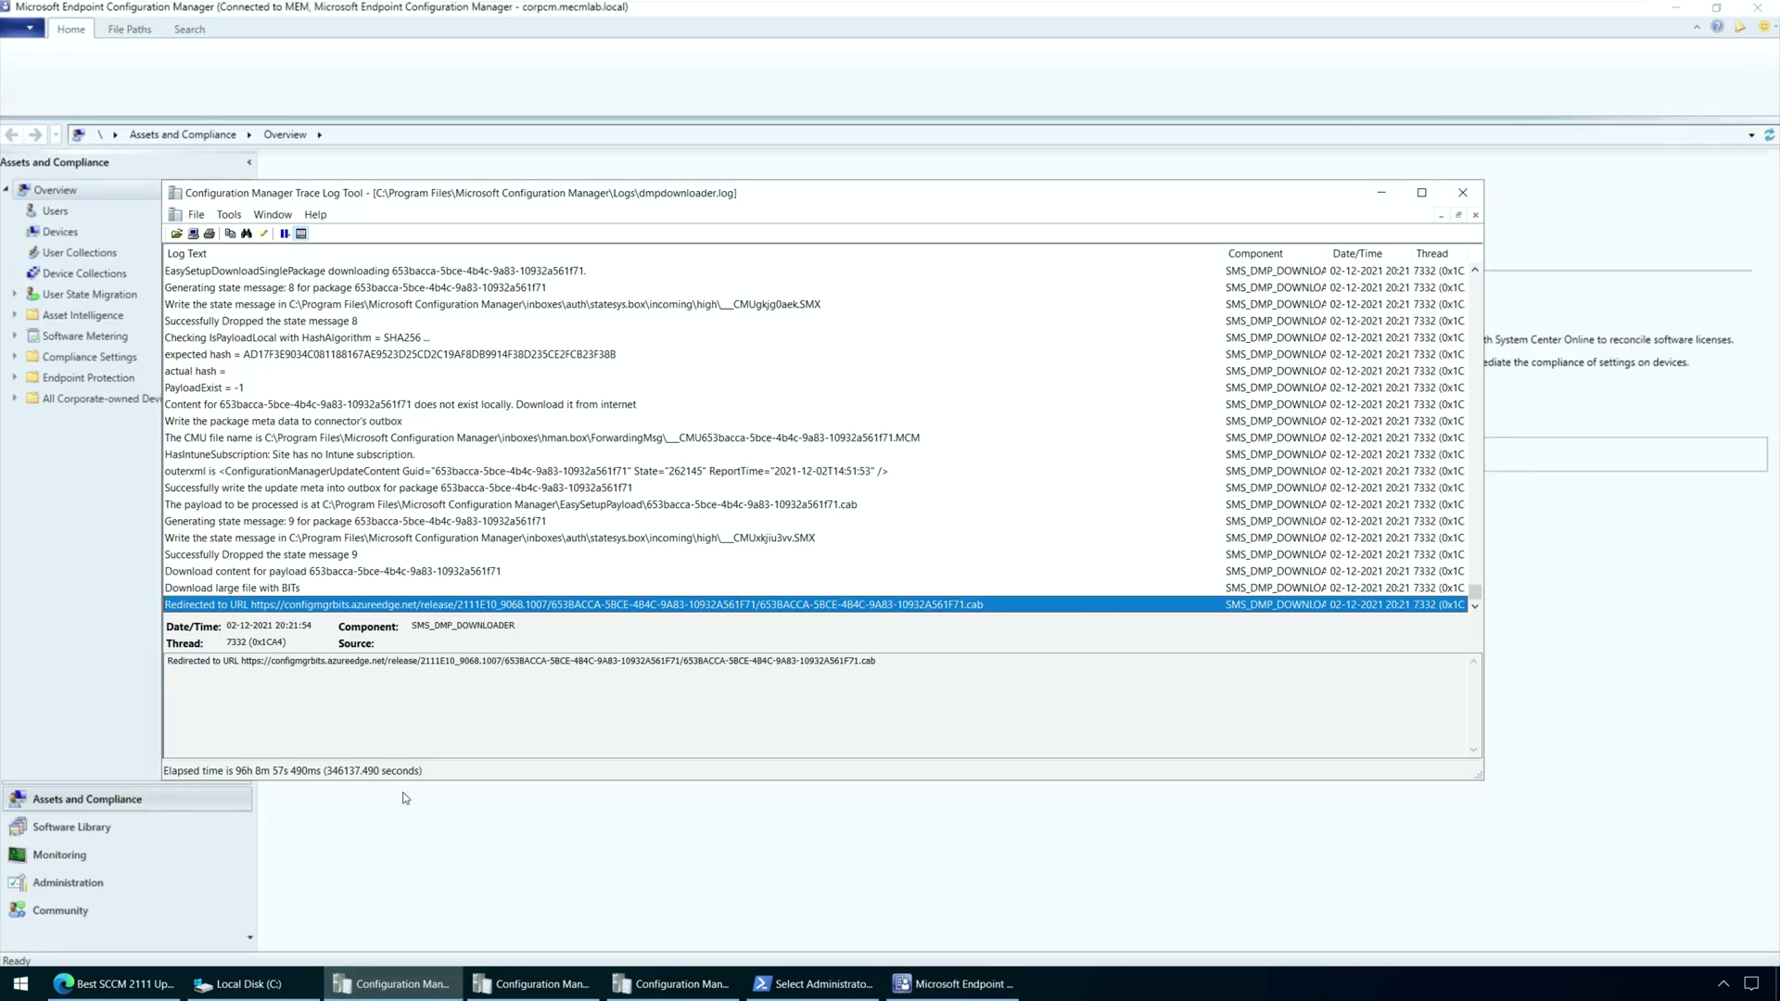
{"action": "left_click", "coordinate": [927, 663]}
{"action": "left_click_drag", "start_coordinate": [877, 661], "coordinate": [167, 661]}
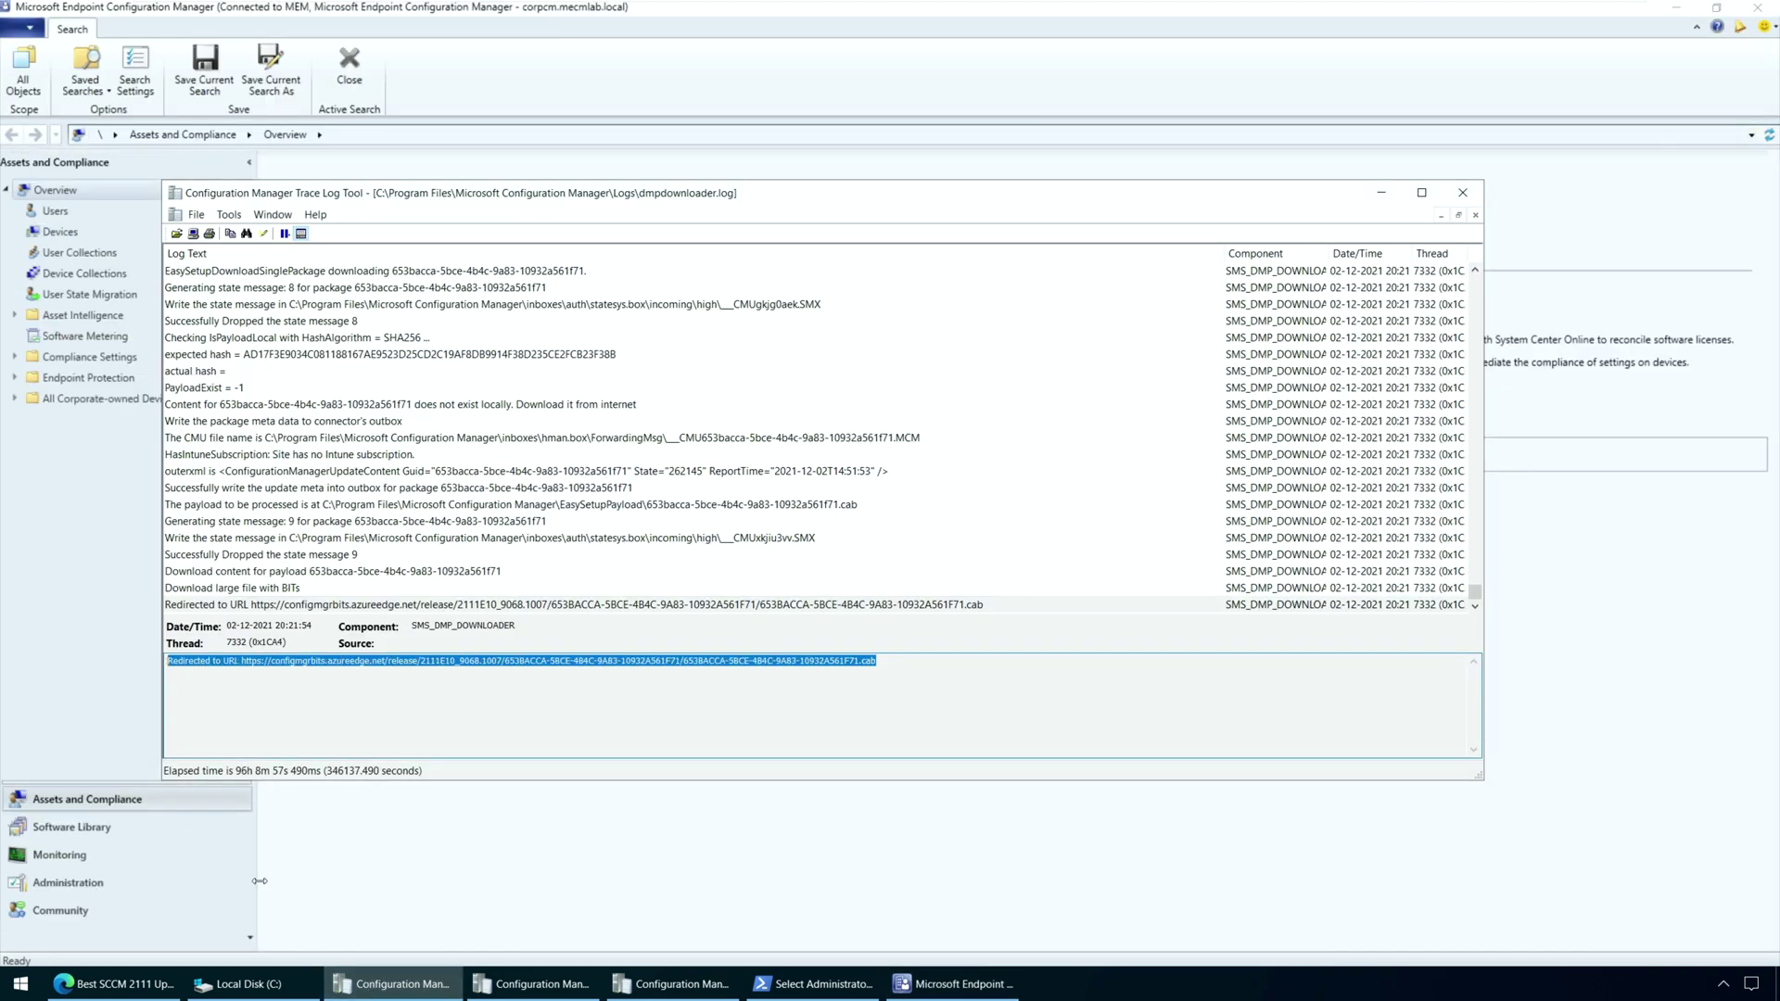
{"action": "left_click", "coordinate": [540, 838]}
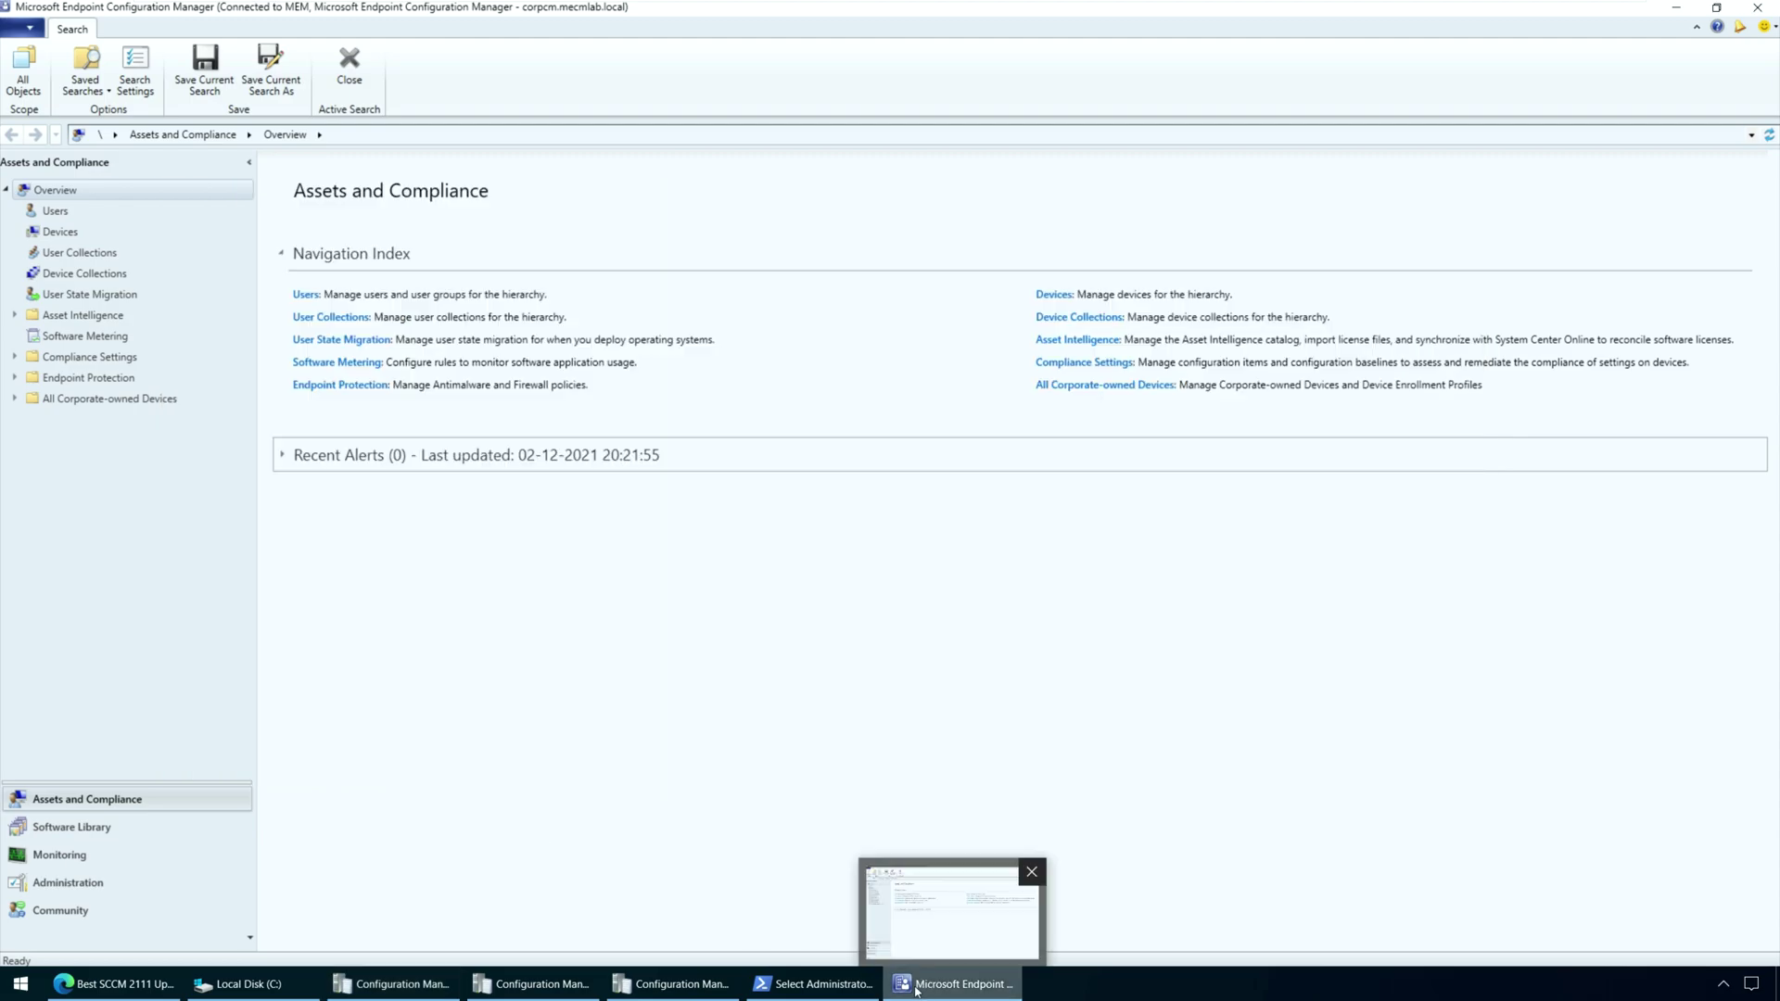
{"action": "left_click", "coordinate": [394, 984]}
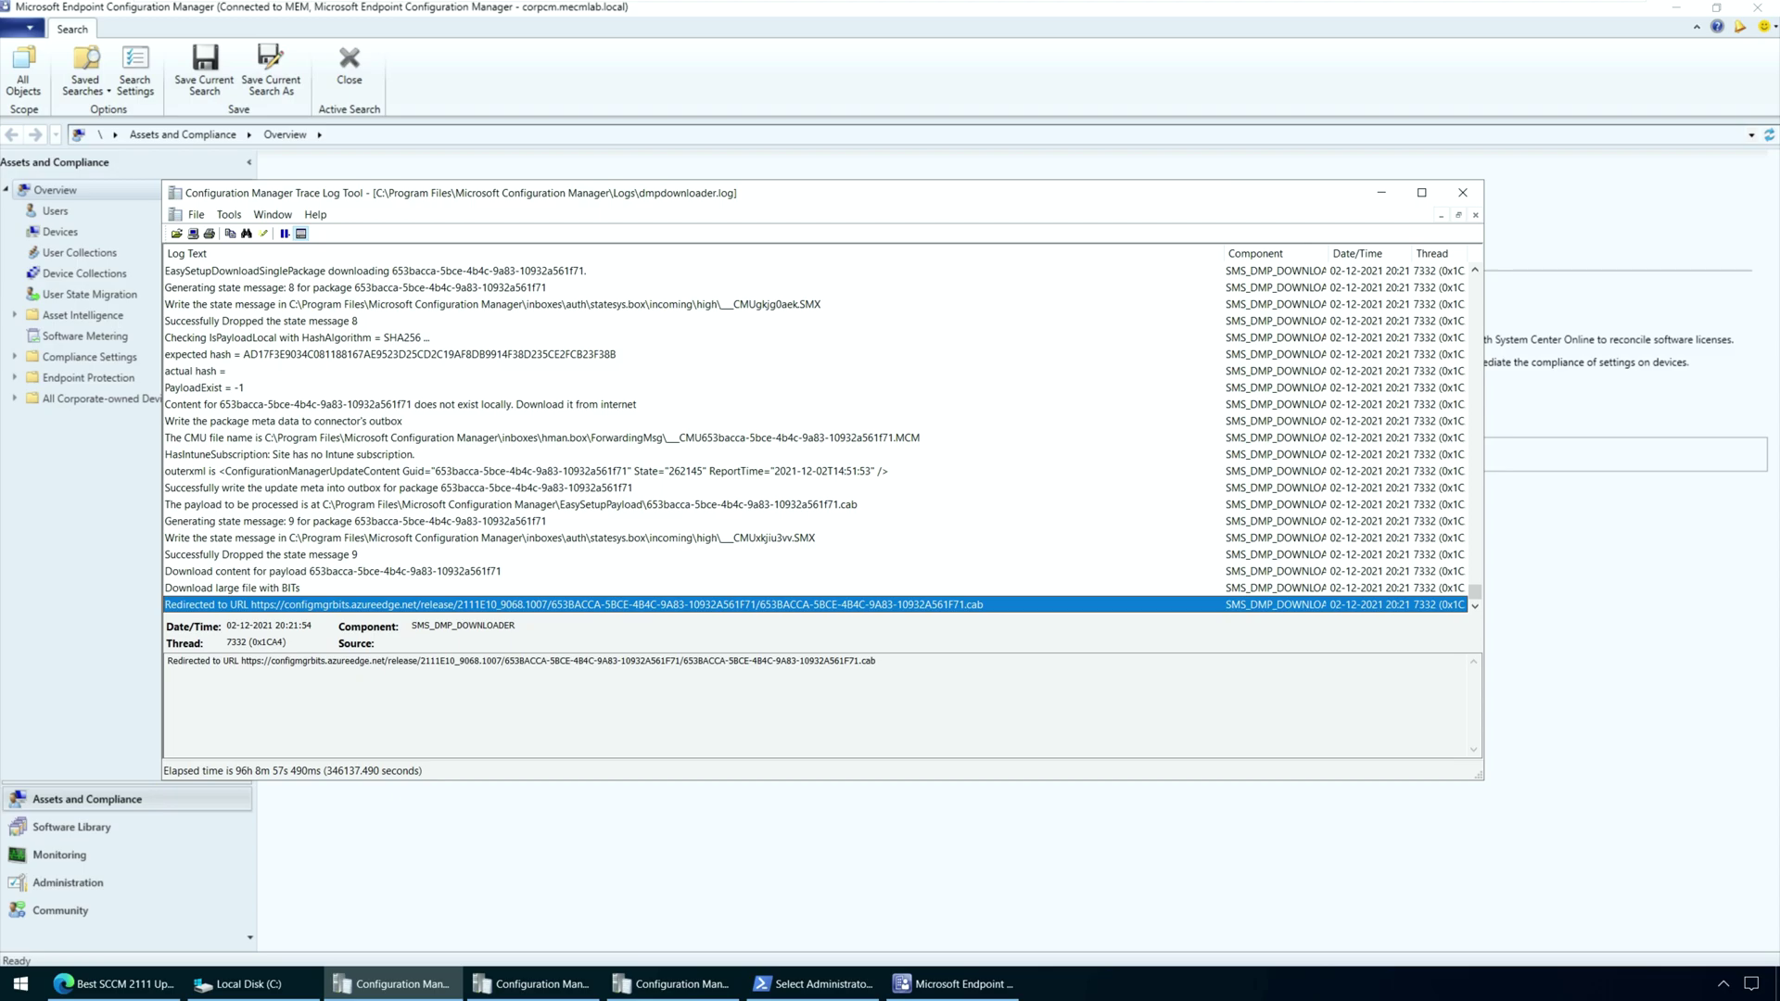
{"action": "left_click", "coordinate": [575, 174]}
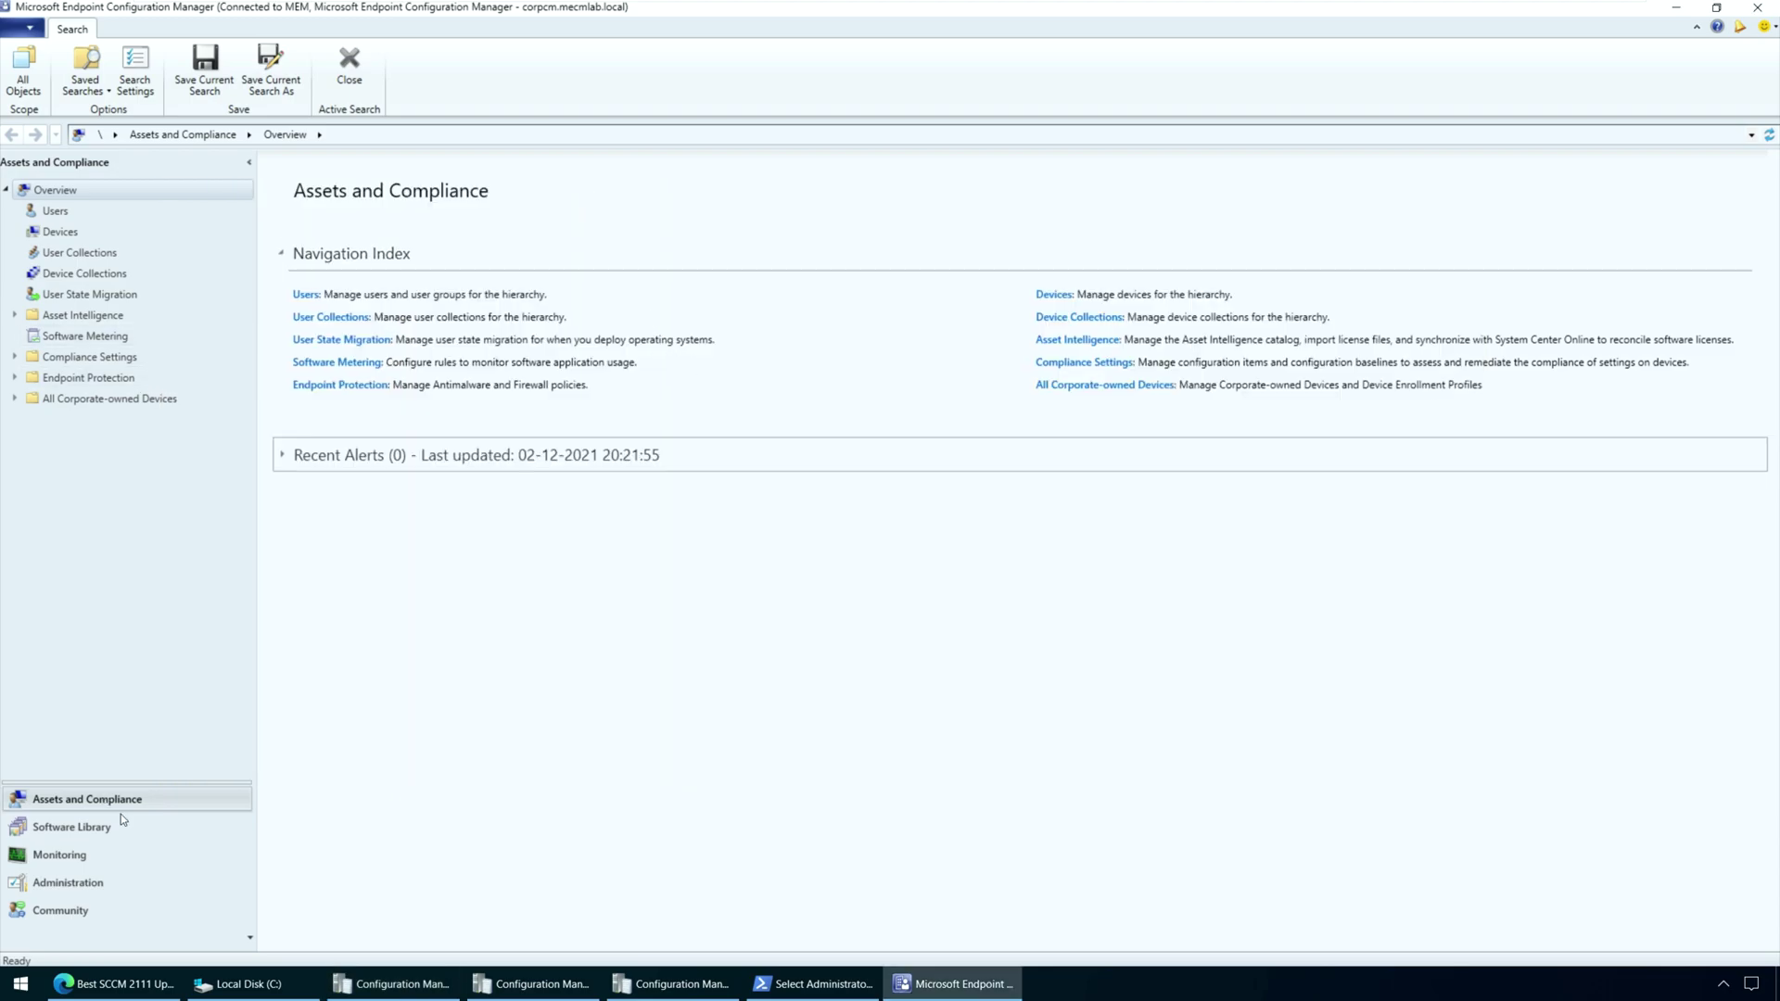
- Open Updates and Servicing in the Administration workspace and check dmpdownloader.log for the update's download progress
{"action": "left_click", "coordinate": [68, 883]}
{"action": "left_click", "coordinate": [137, 213]}
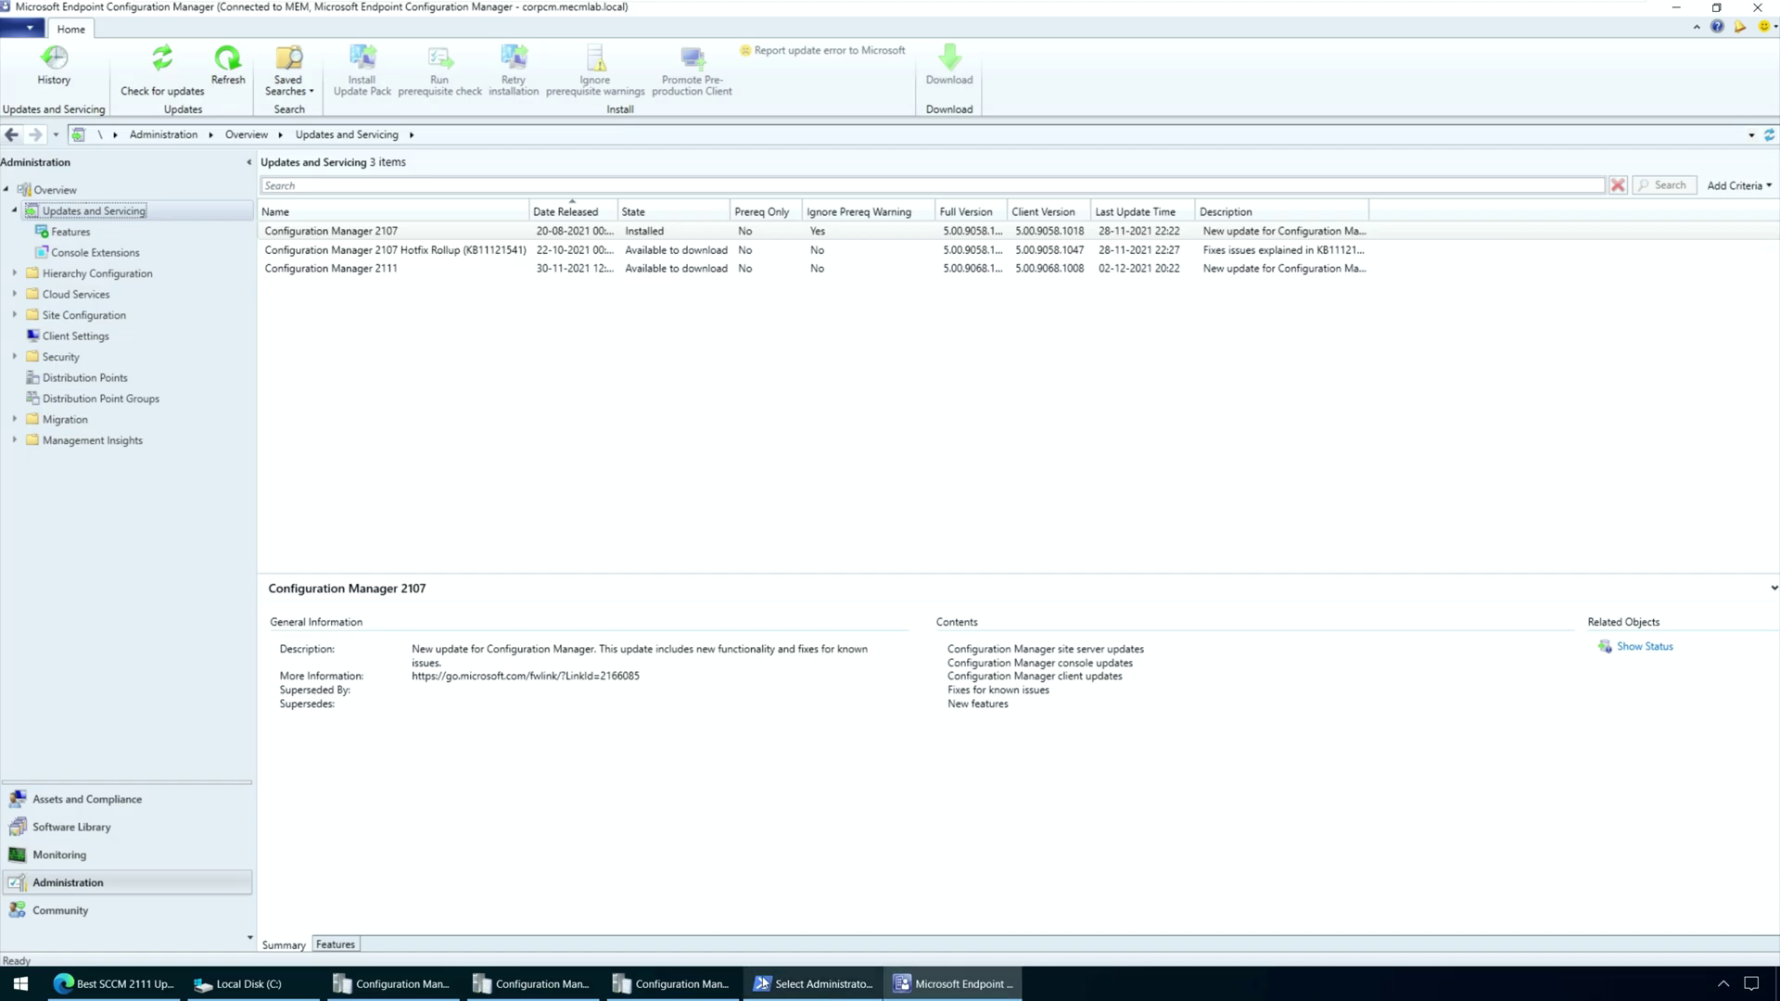
{"action": "left_click", "coordinate": [414, 991]}
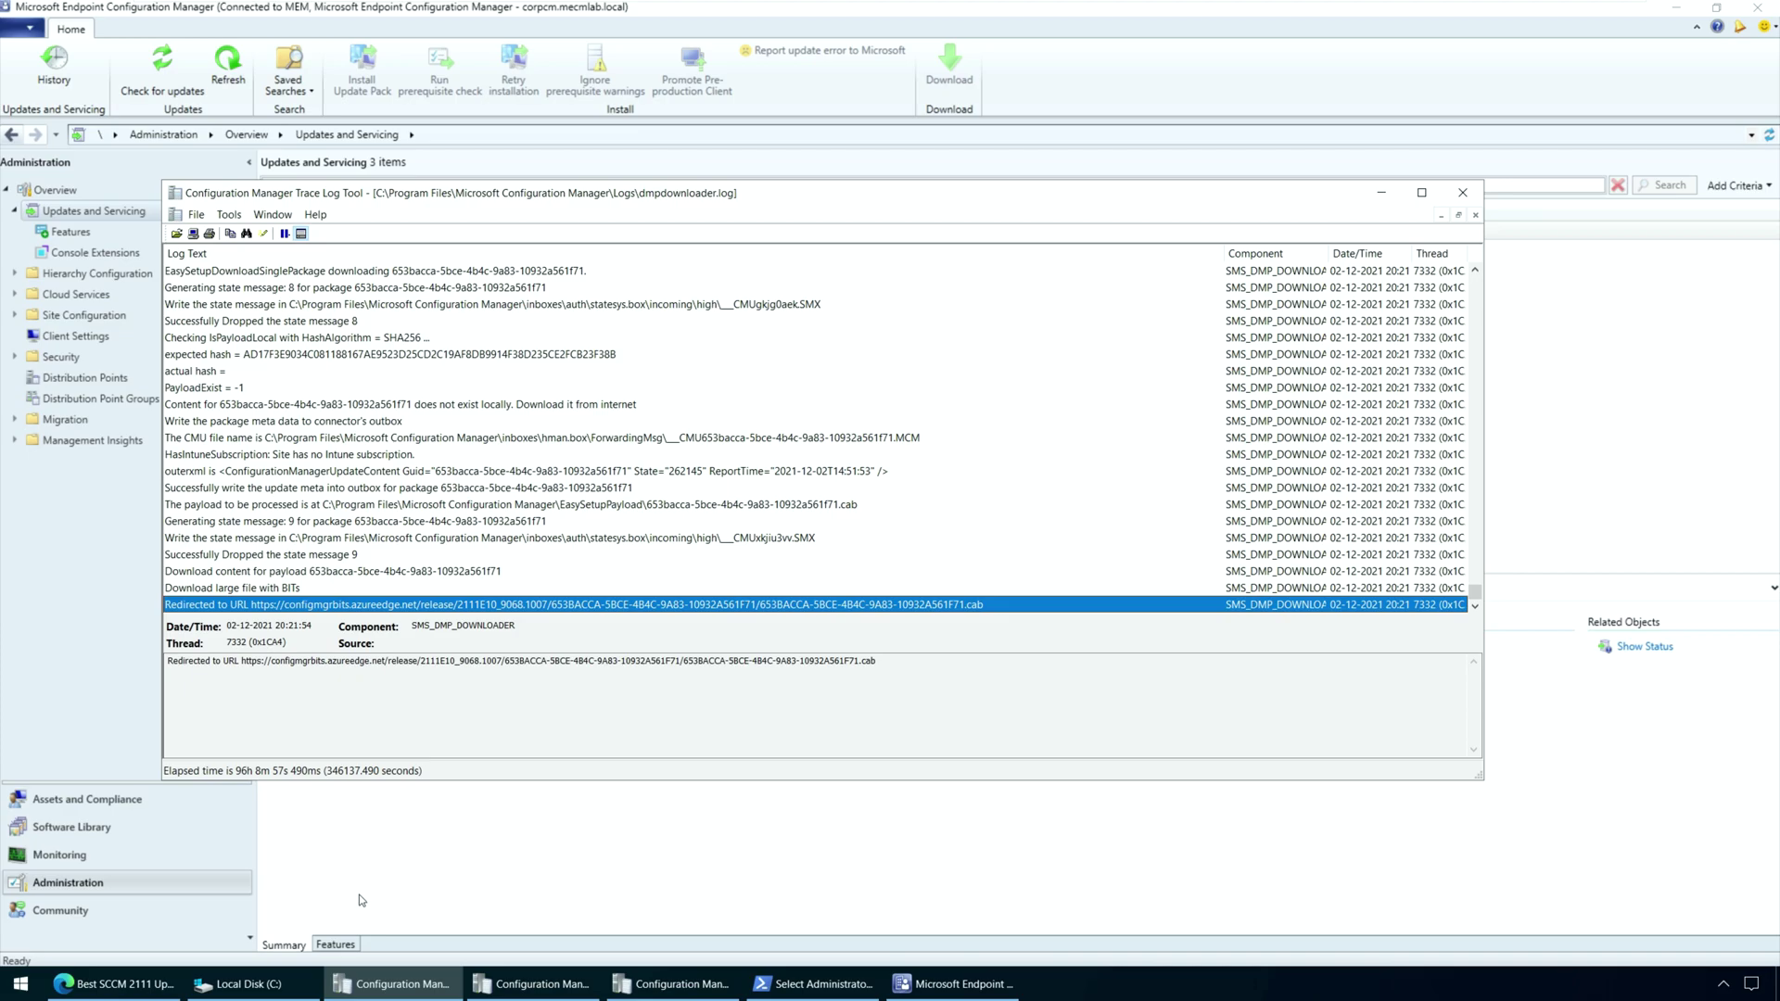
{"action": "left_click", "coordinate": [430, 981]}
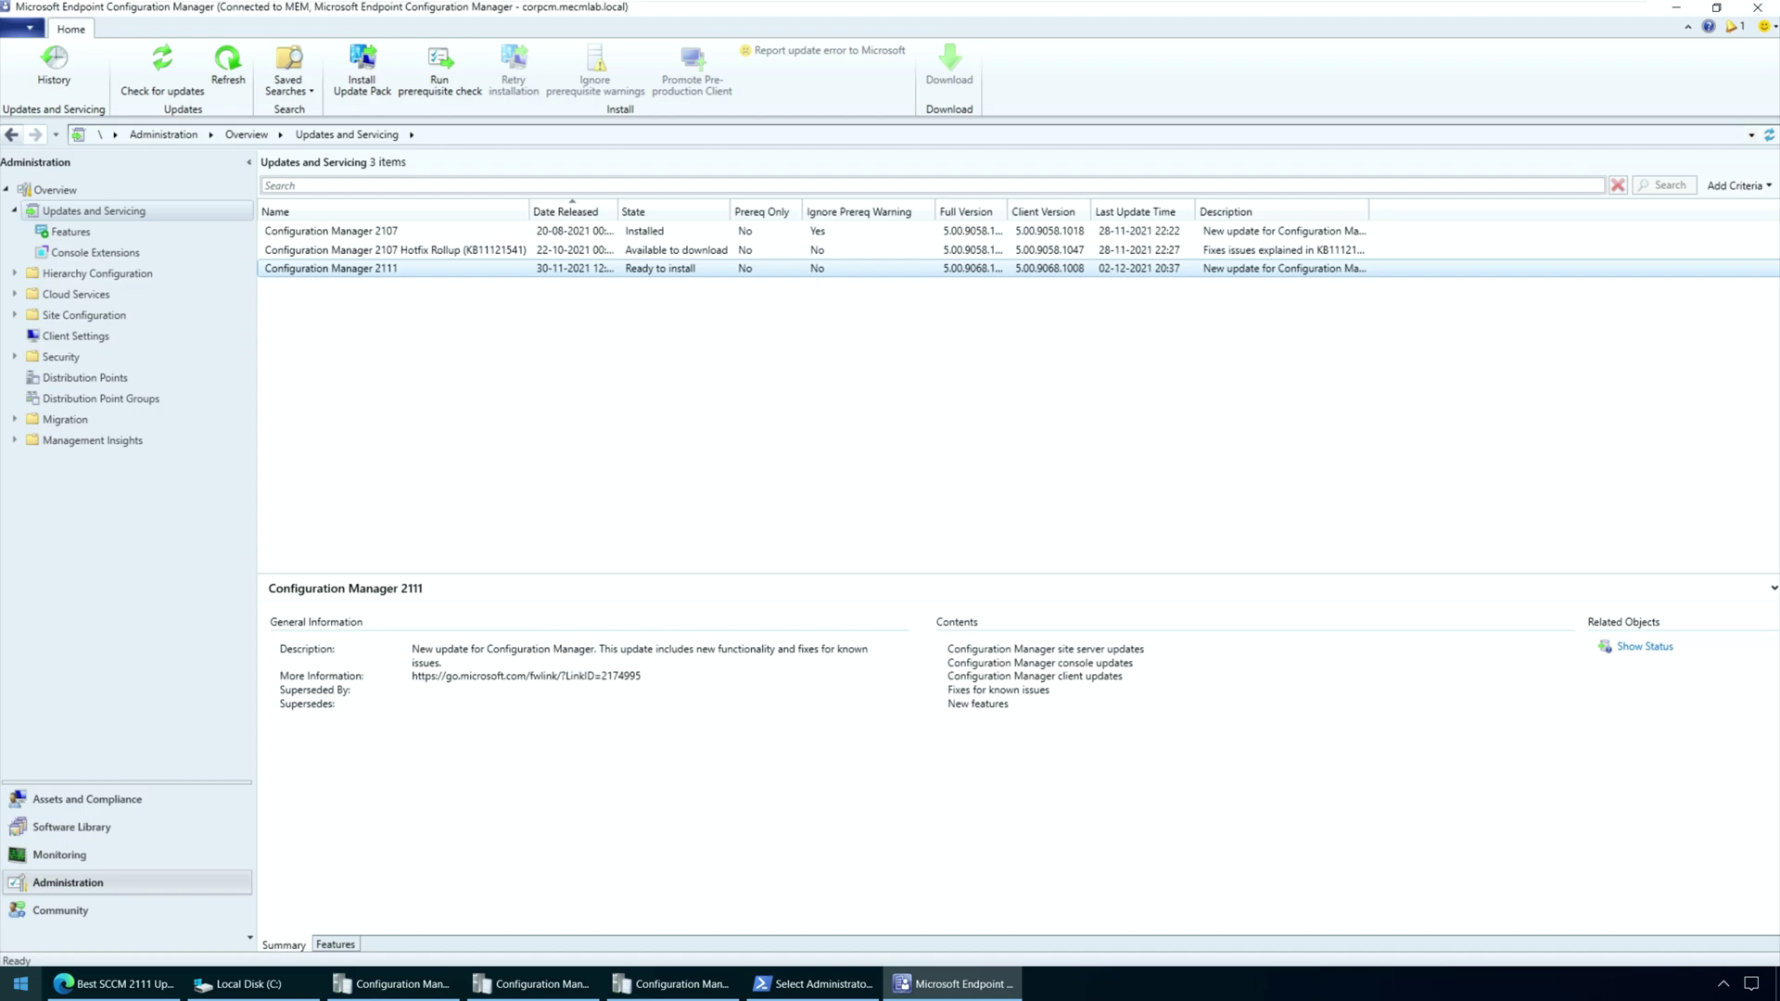
- Run the prerequisite check on the Configuration Manager 2111 update and widen the State column
{"action": "left_click", "coordinate": [543, 131]}
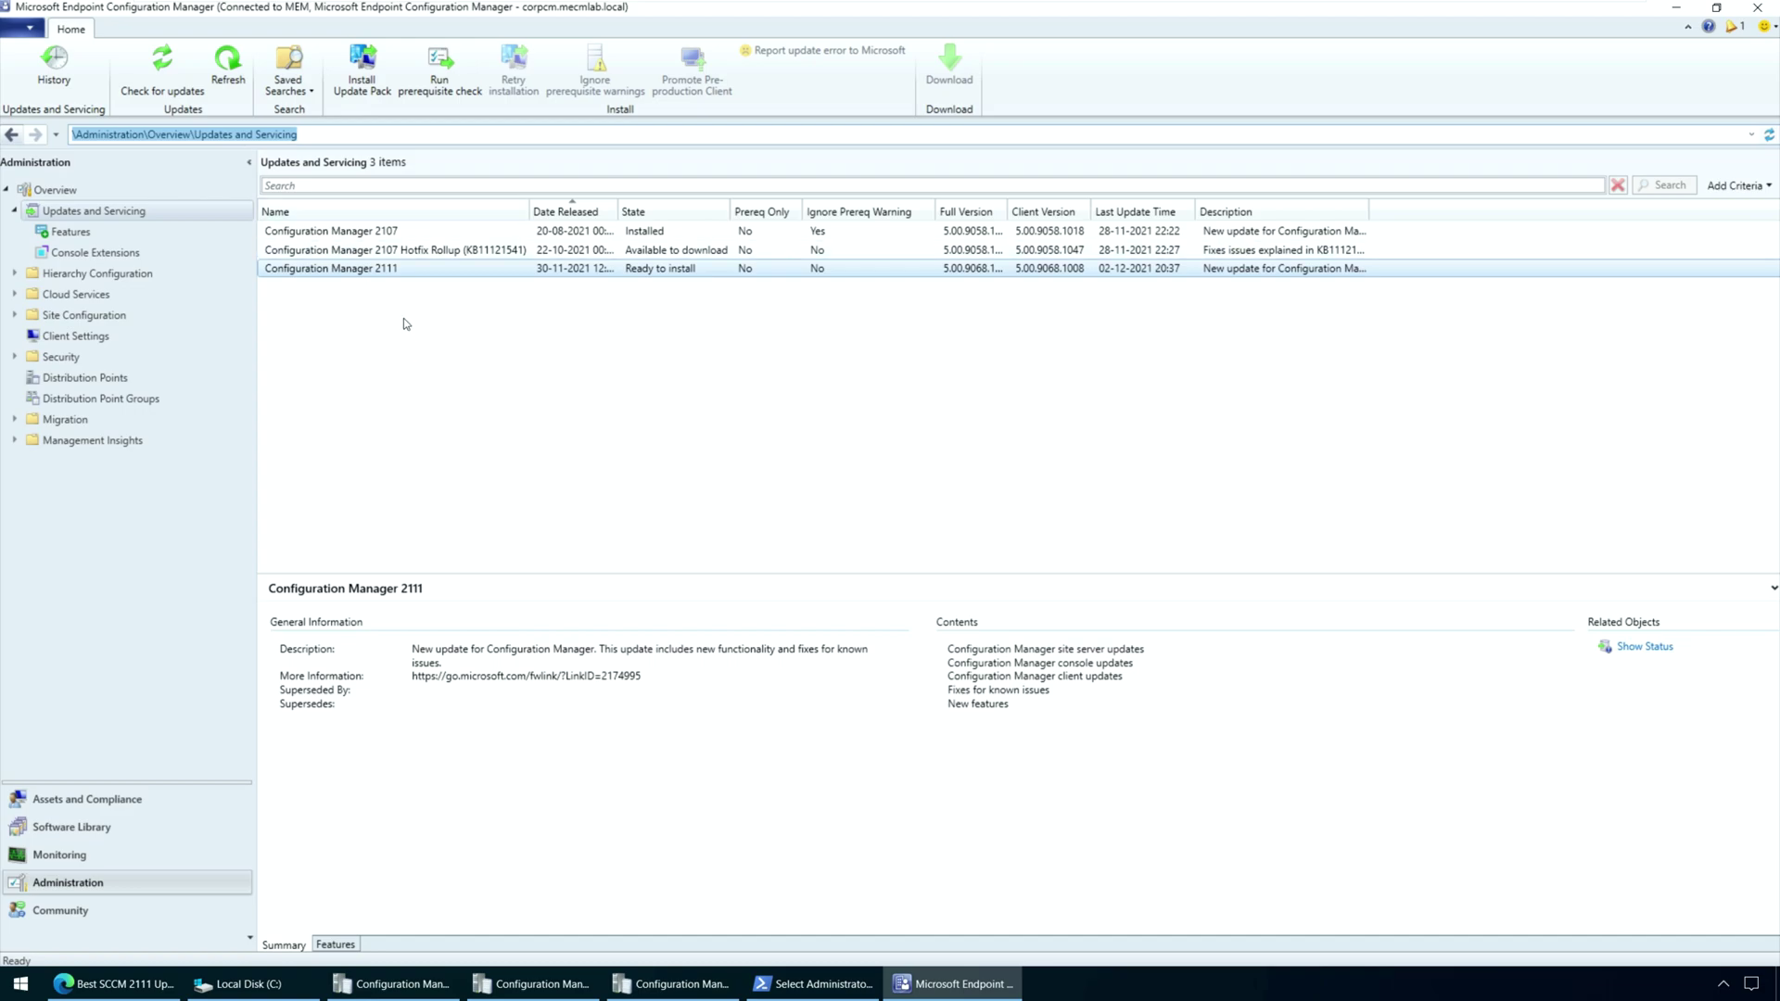
{"action": "right_click", "coordinate": [474, 269]}
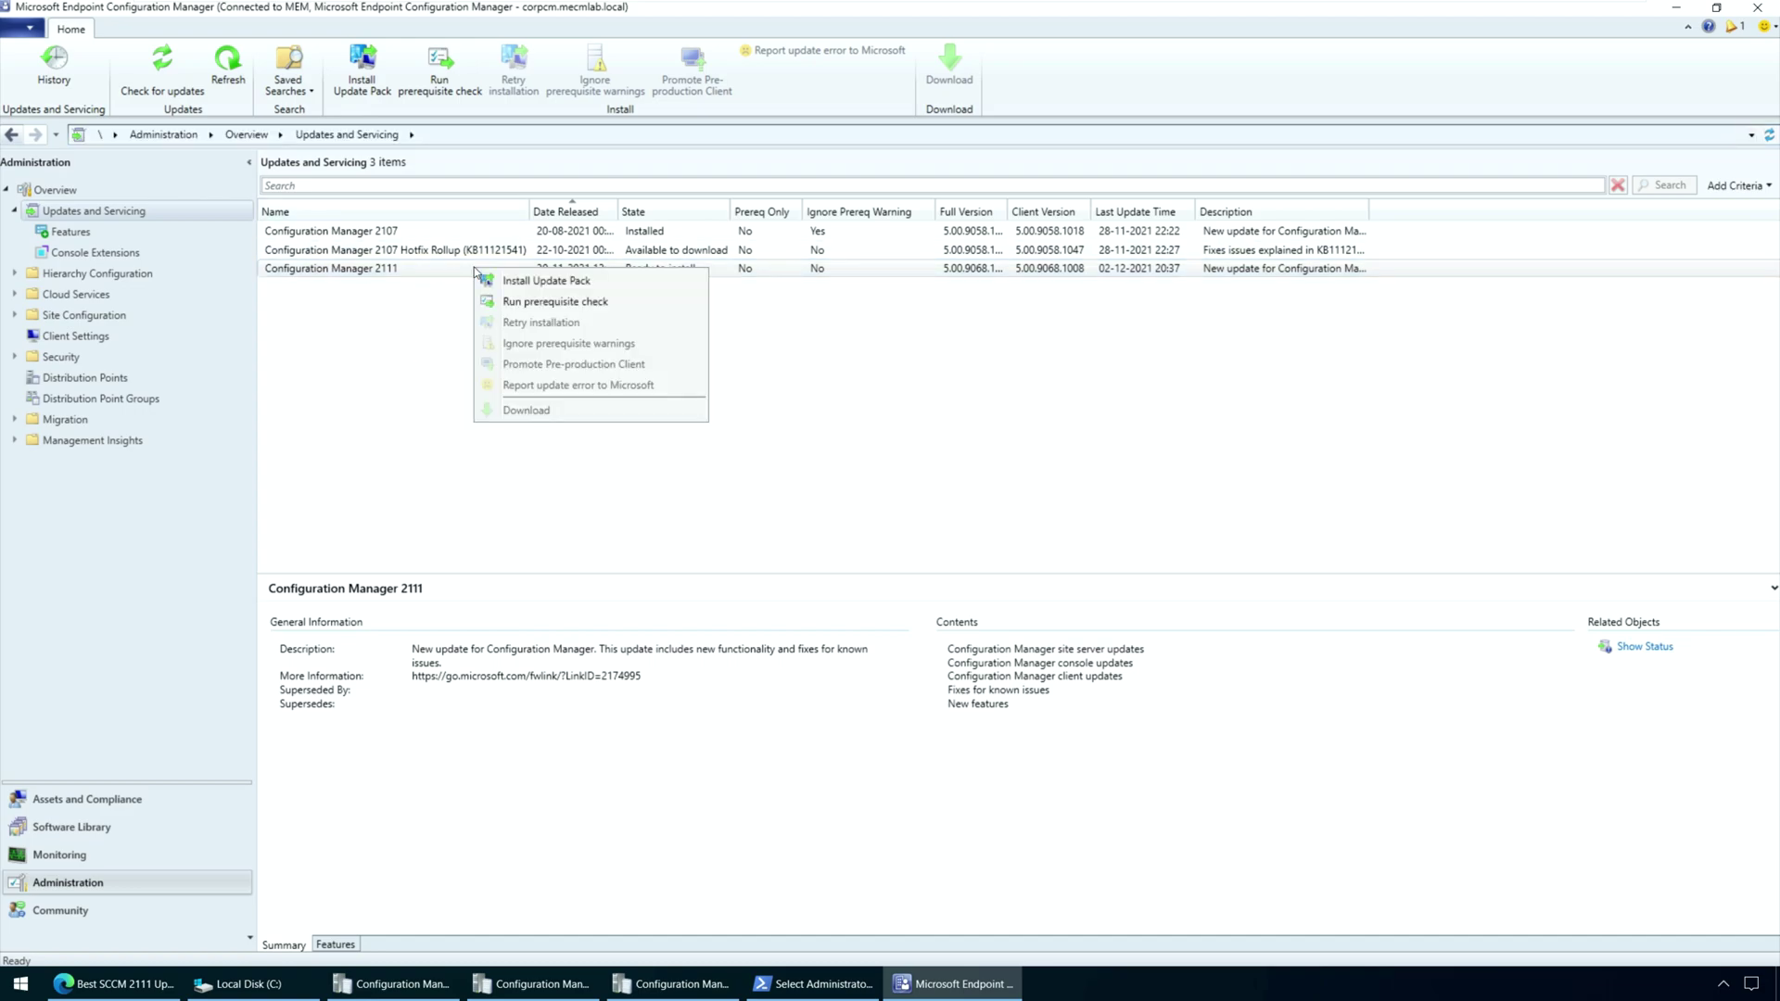
{"action": "left_click", "coordinate": [557, 305]}
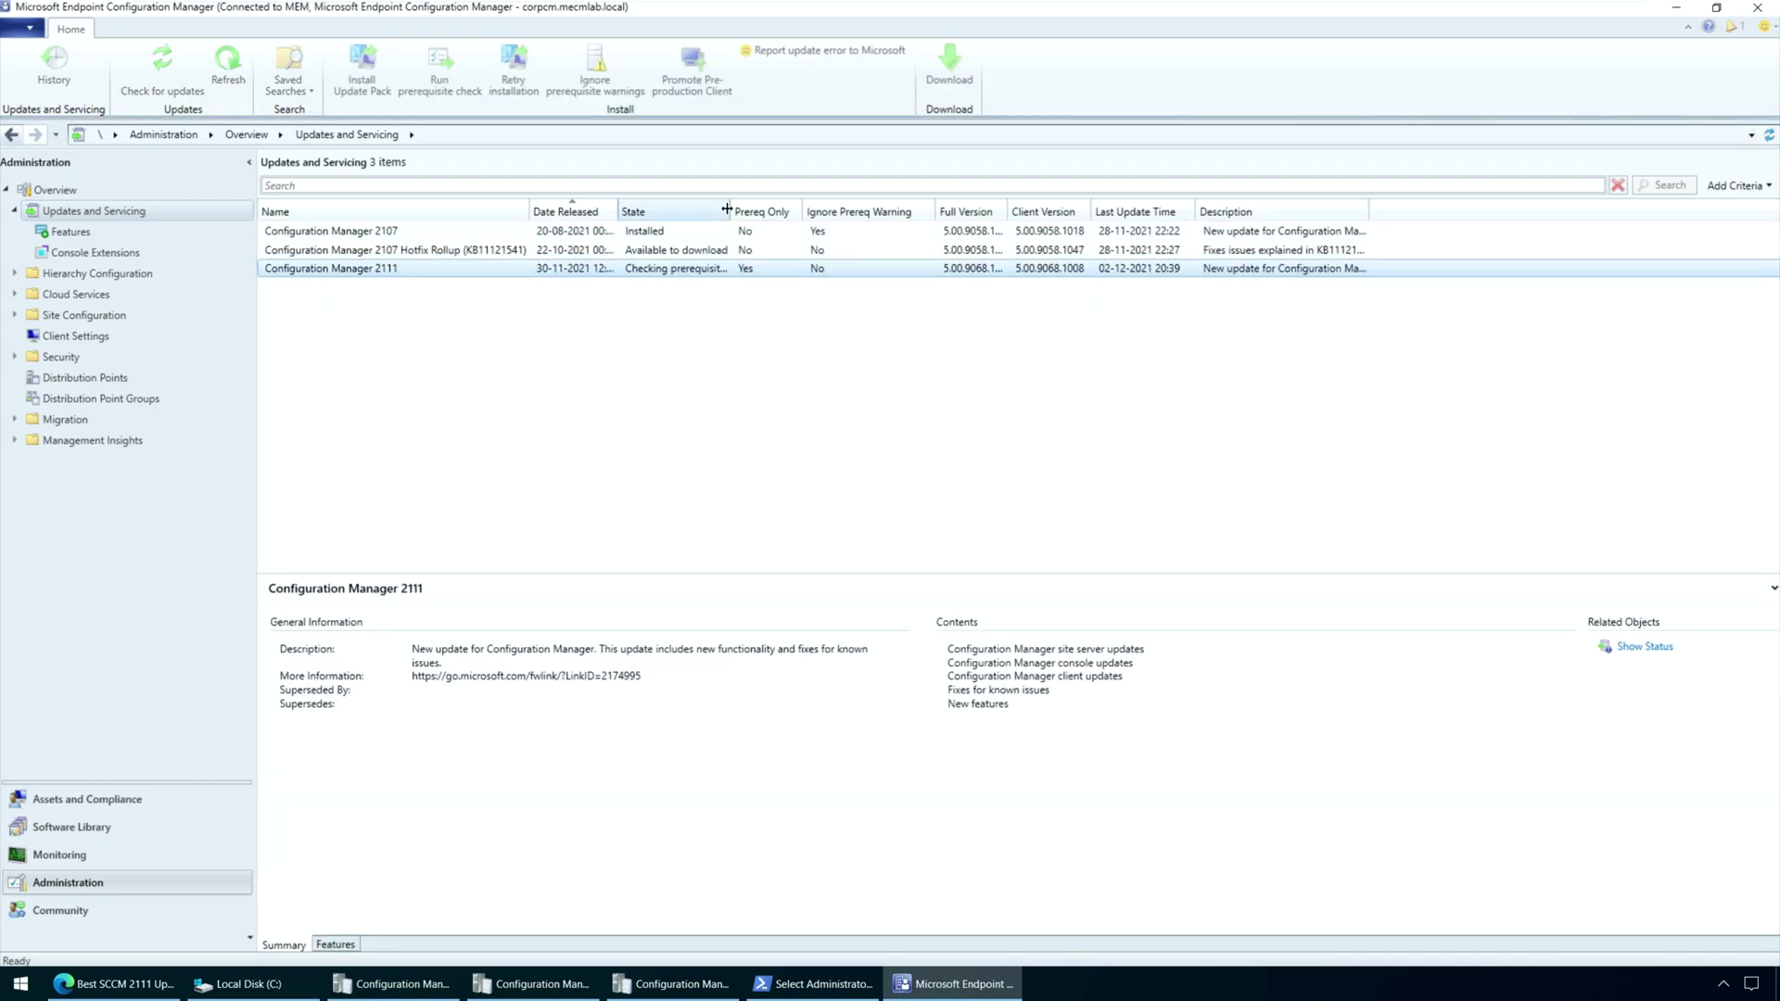
{"action": "left_click_drag", "start_coordinate": [727, 209], "coordinate": [788, 211]}
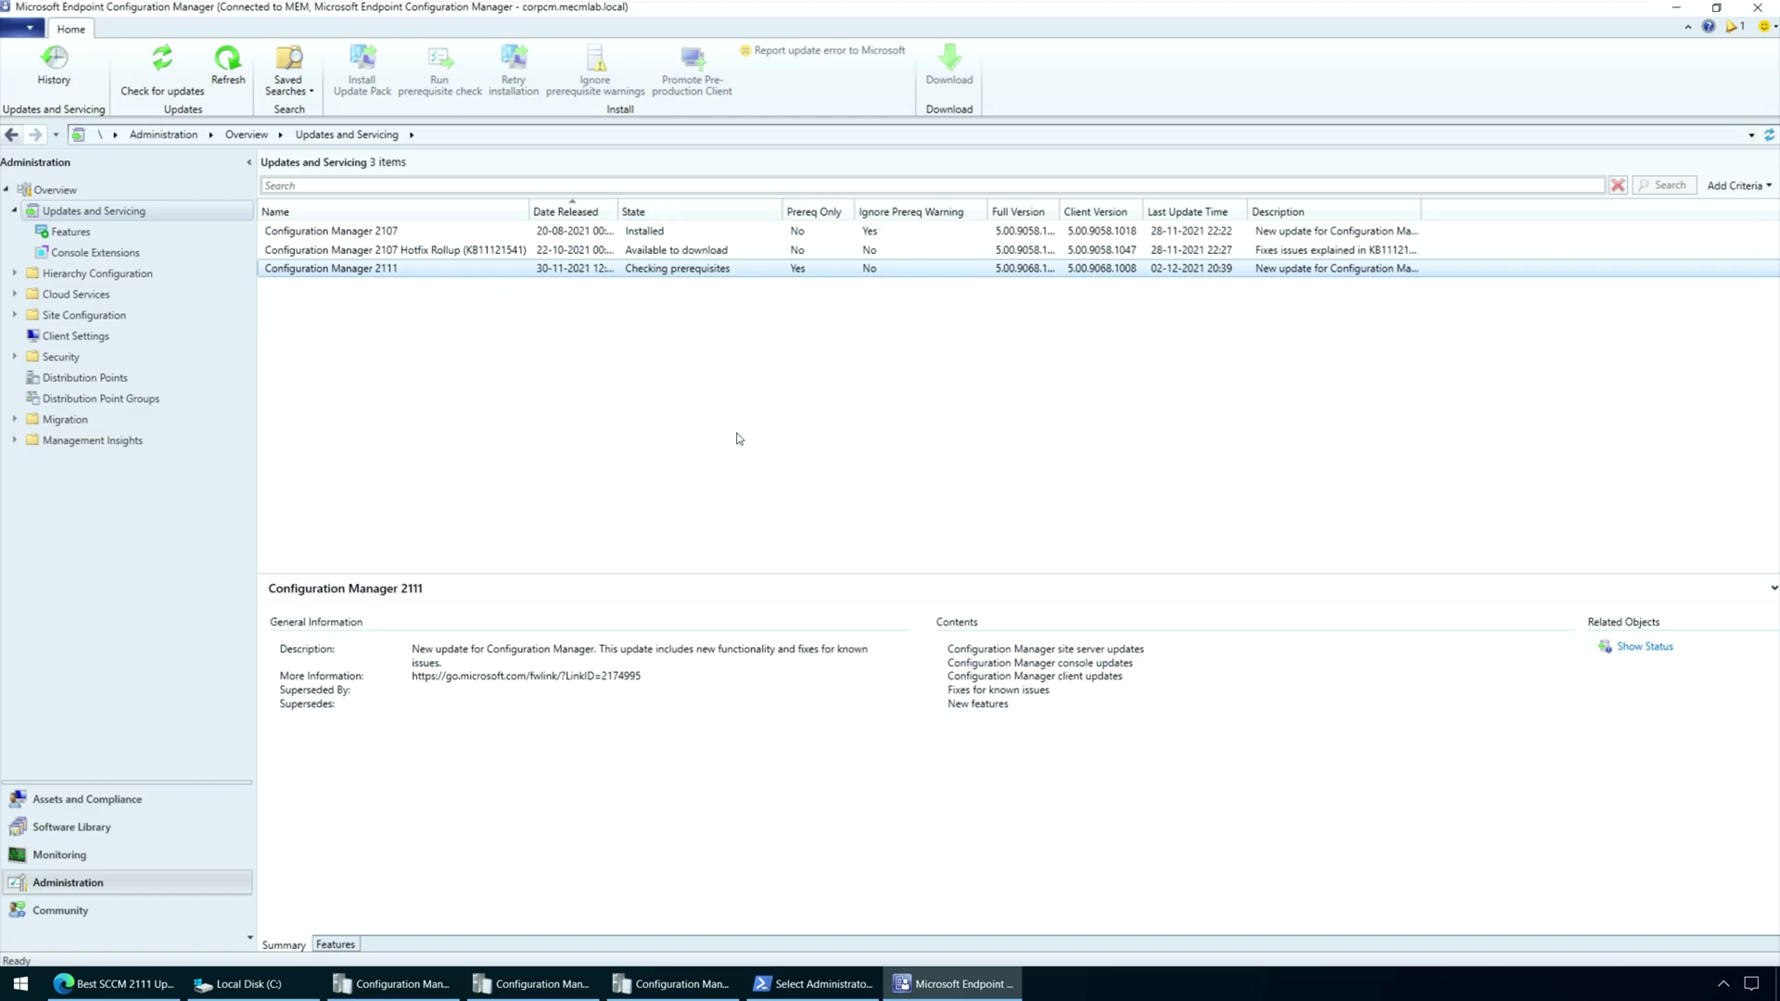
- Follow the prerequisite check in ConfigMgrPrereq.log, with the log window placed below the list of updates
{"action": "left_click", "coordinate": [547, 983]}
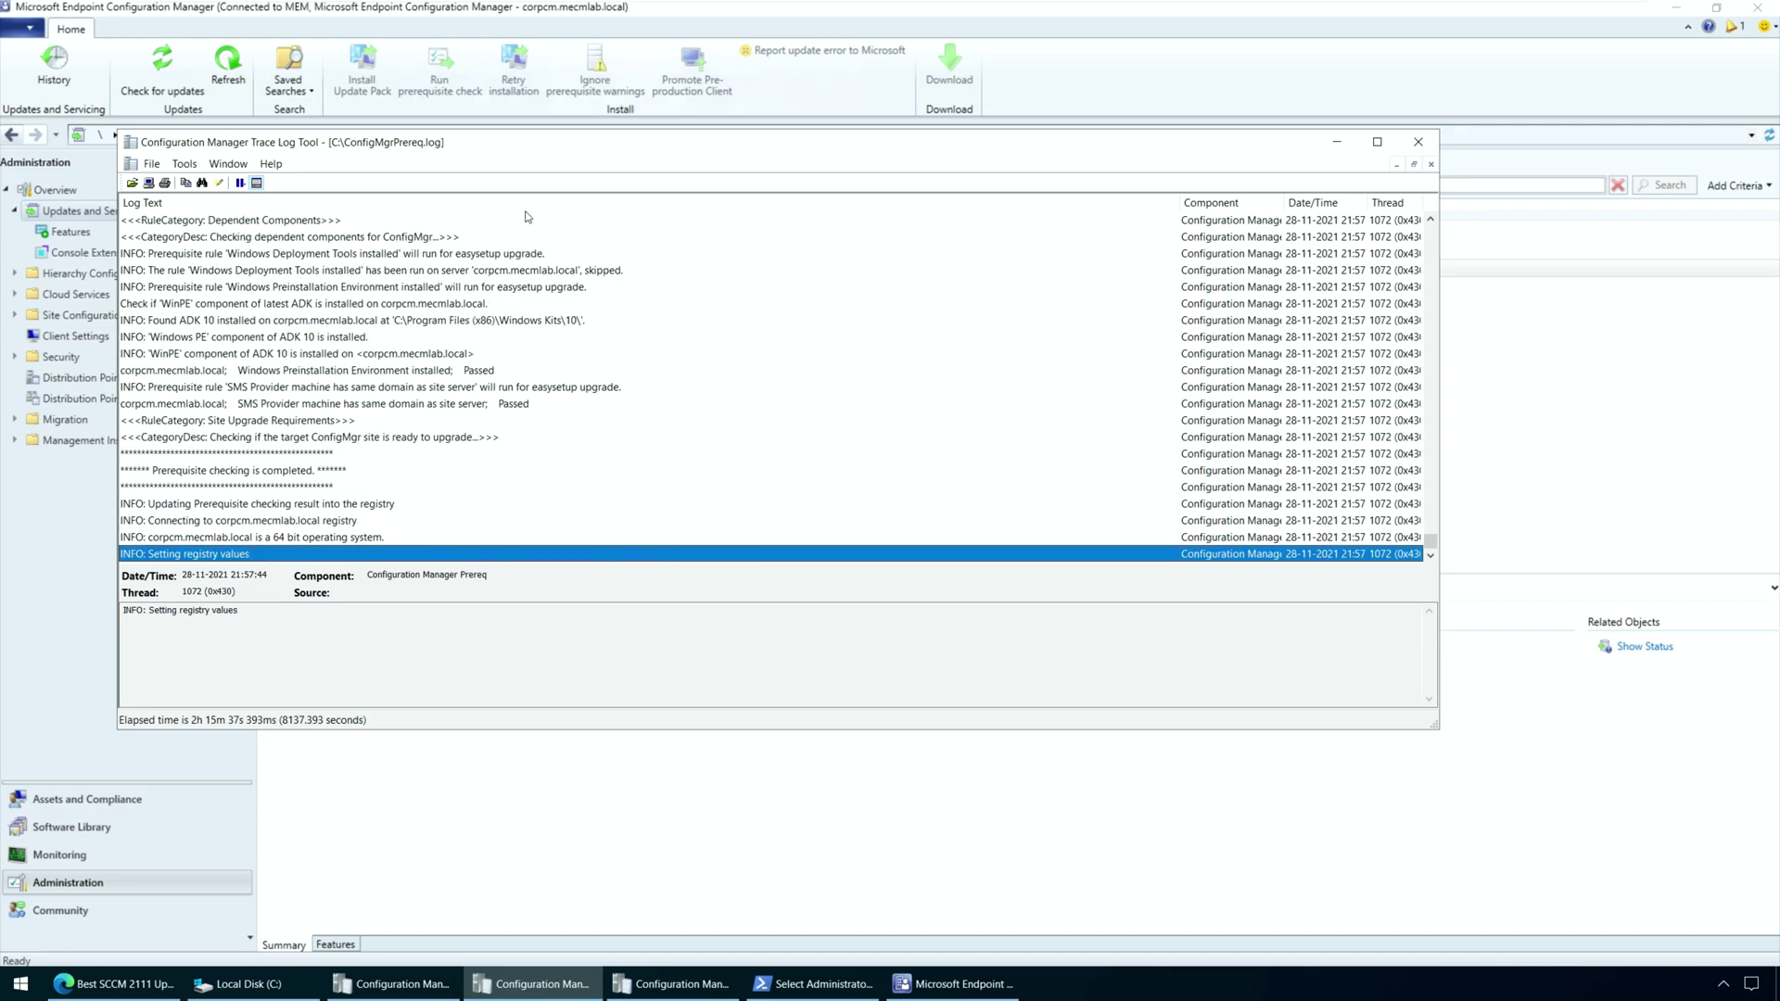
{"action": "mouse_move", "coordinate": [542, 142]}
{"action": "left_mouse_down"}
{"action": "mouse_move", "coordinate": [682, 411]}
{"action": "mouse_move", "coordinate": [677, 351]}
{"action": "left_mouse_up"}
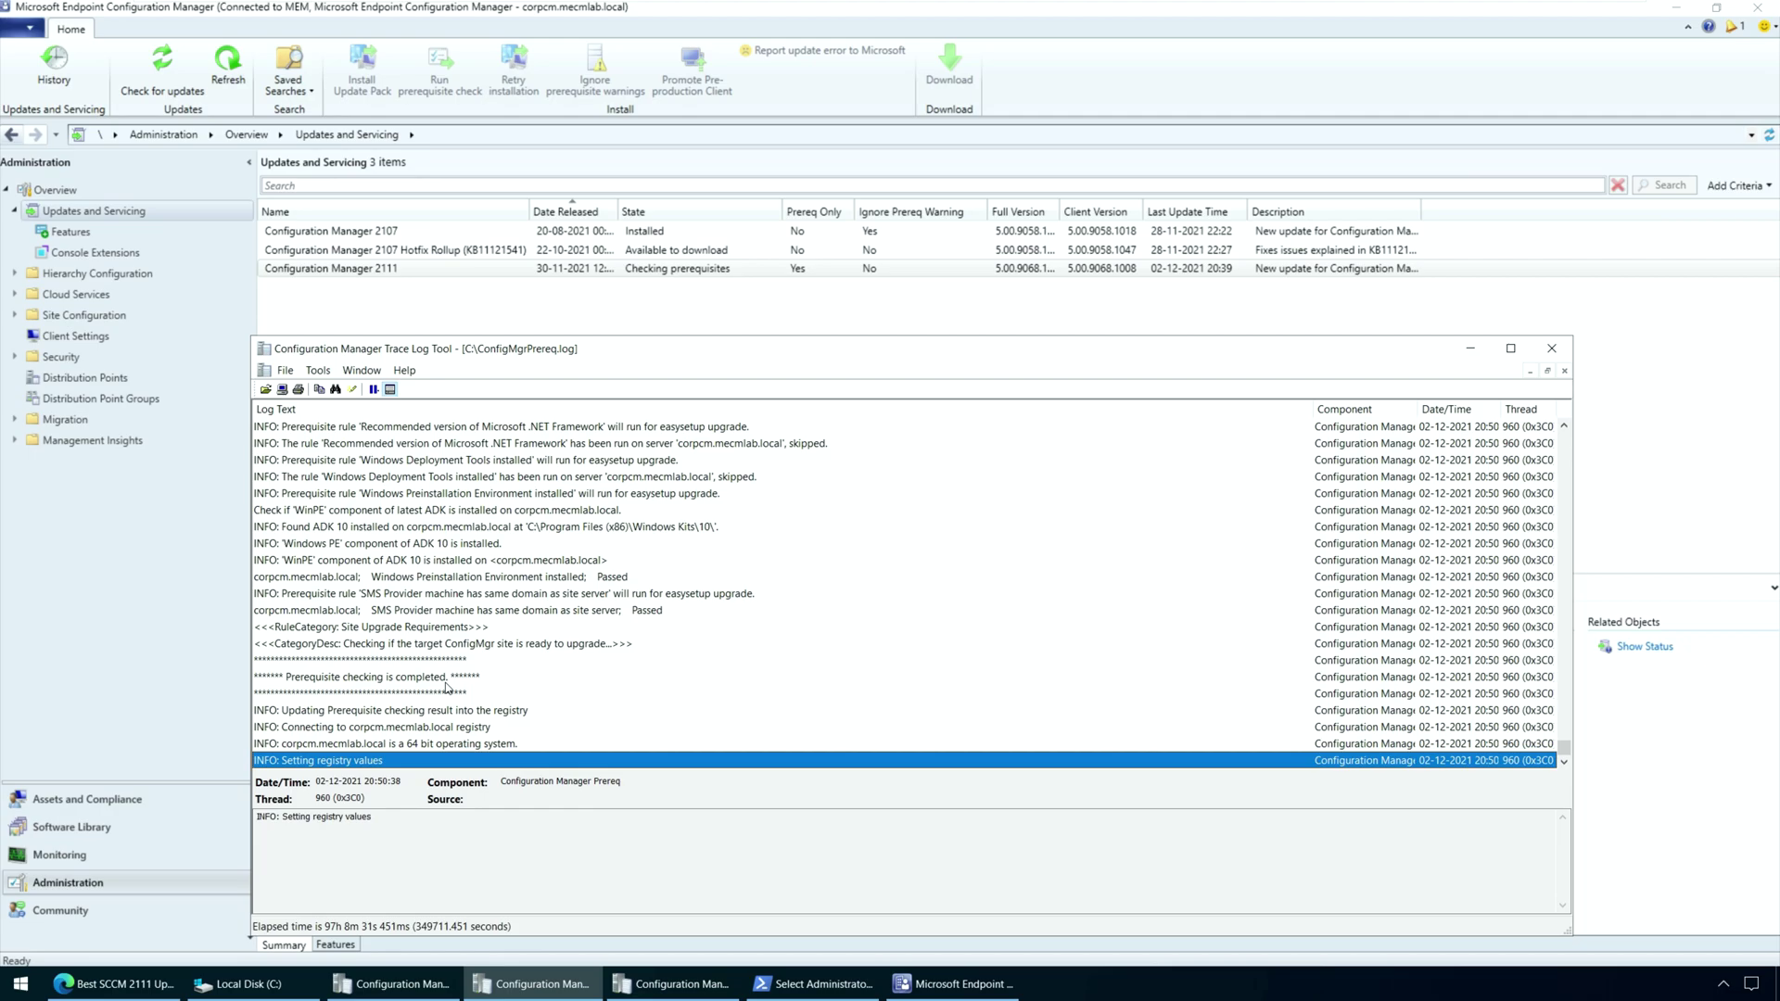
- Show the Configuration Manager 2111 installation status from Updates and Servicing Status in Monitoring, and select Prerequisite Check
{"action": "left_click", "coordinate": [156, 854]}
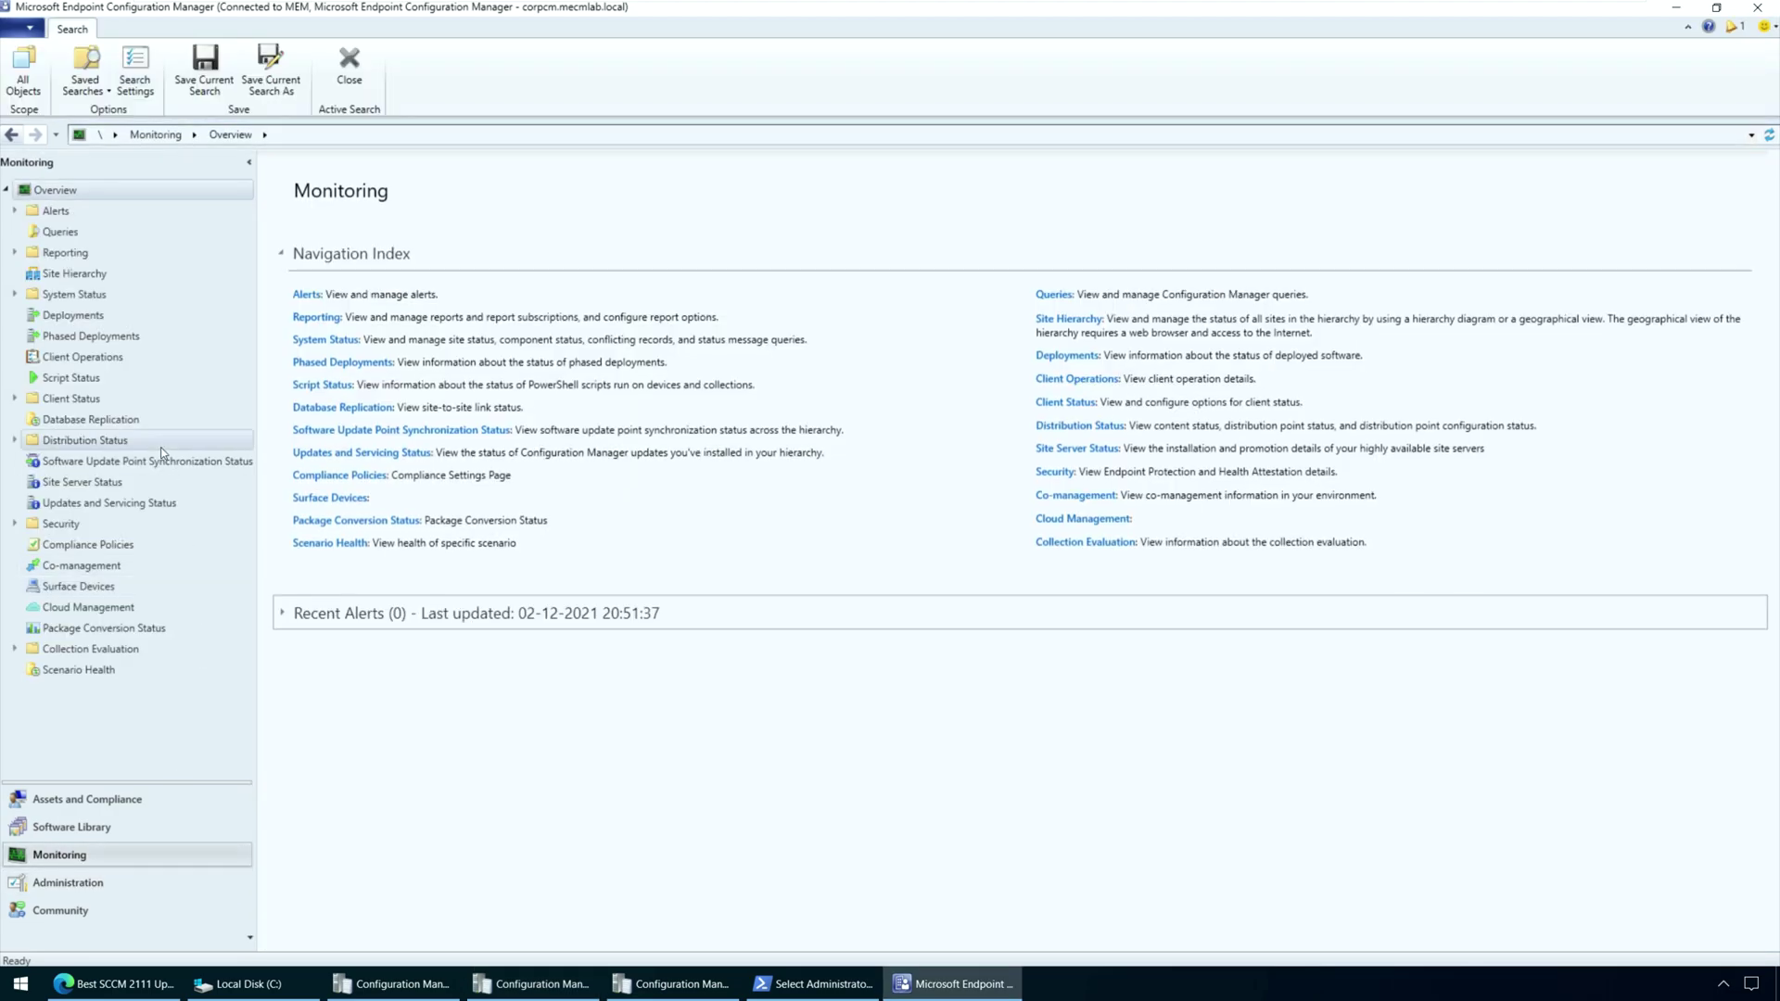
{"action": "left_click", "coordinate": [139, 503]}
{"action": "double_click", "coordinate": [434, 206]}
{"action": "left_click", "coordinate": [455, 266]}
{"action": "right_click", "coordinate": [448, 271]}
{"action": "left_click", "coordinate": [494, 286]}
{"action": "left_click", "coordinate": [653, 339]}
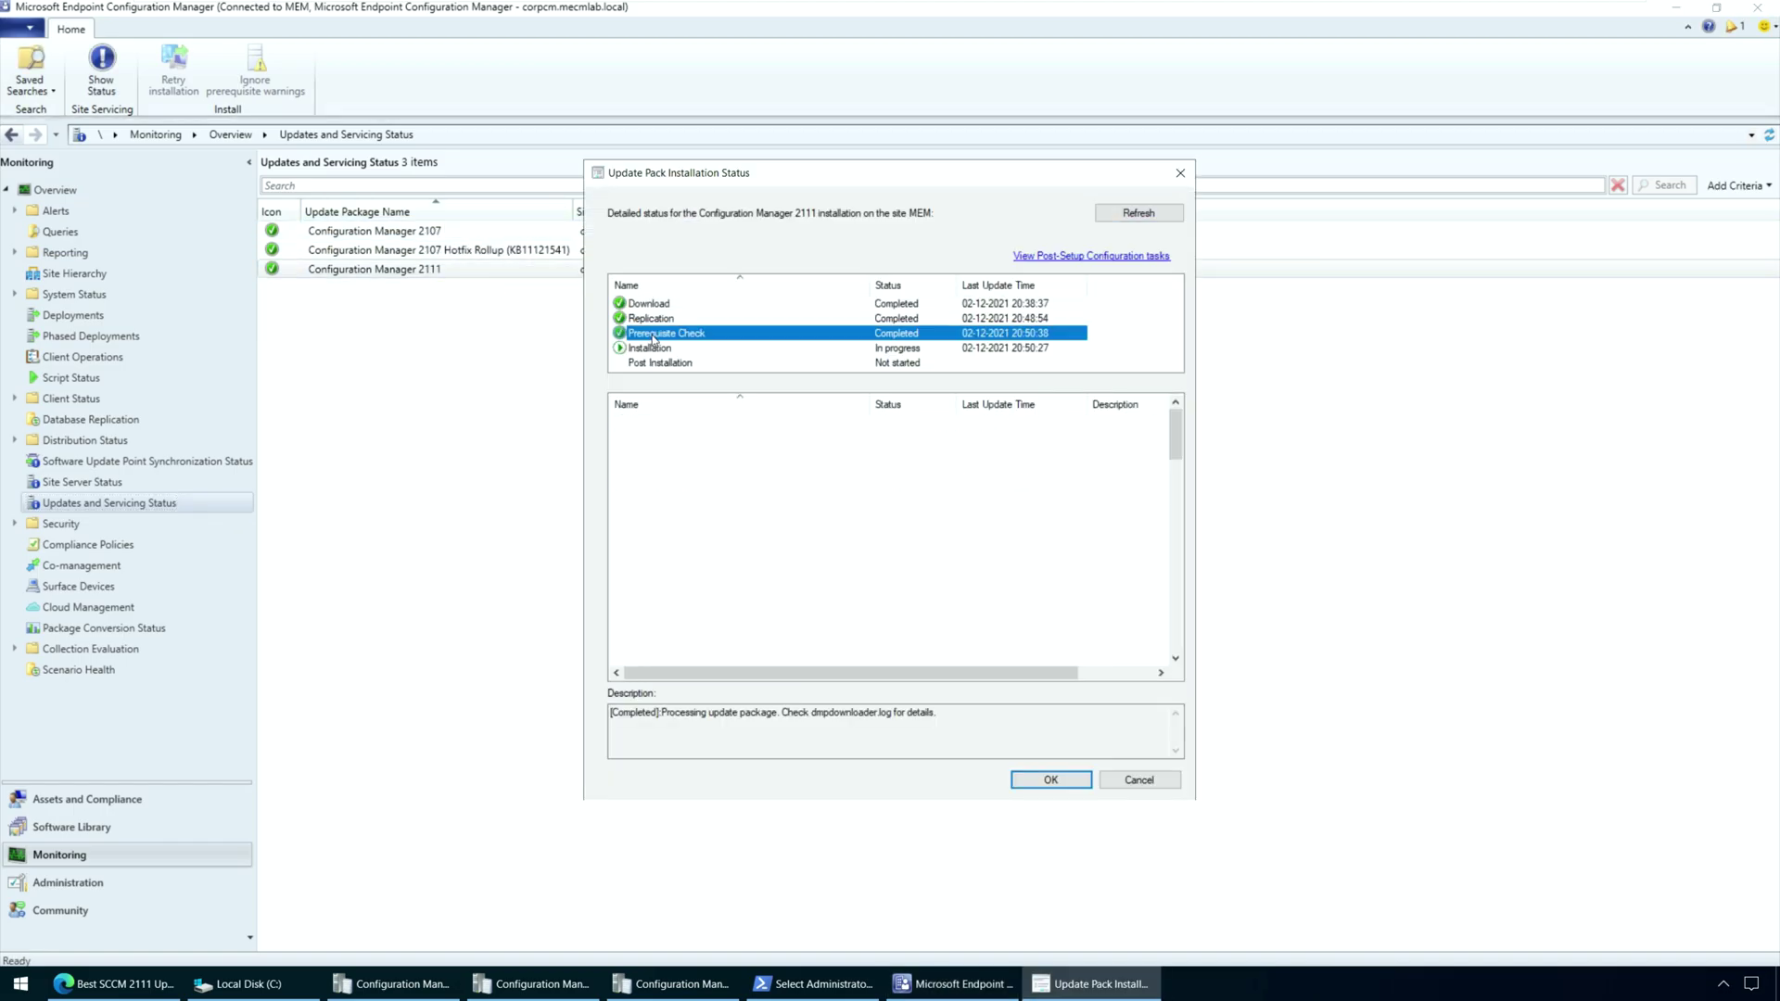
- Review the individual prerequisite check results for Configuration Manager 2111, close the status window and return to Updates and Servicing
{"action": "left_click_drag", "start_coordinate": [1176, 421], "coordinate": [1173, 379]}
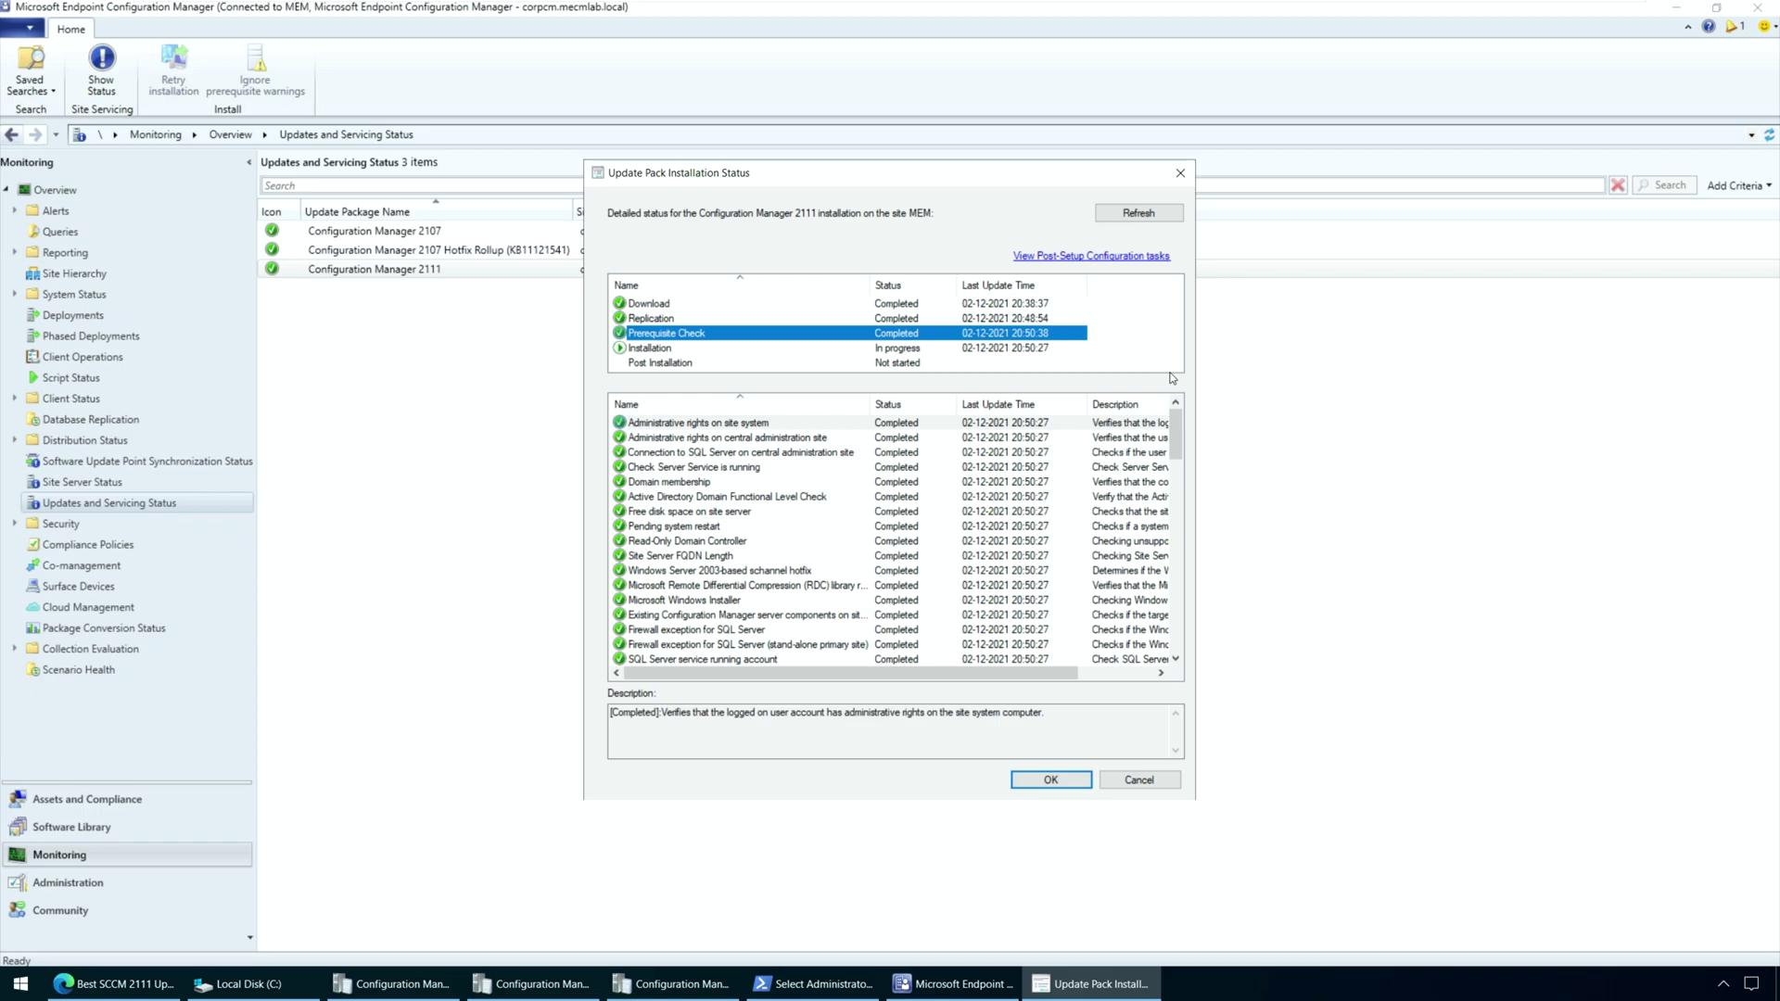
{"action": "left_click", "coordinate": [1037, 782]}
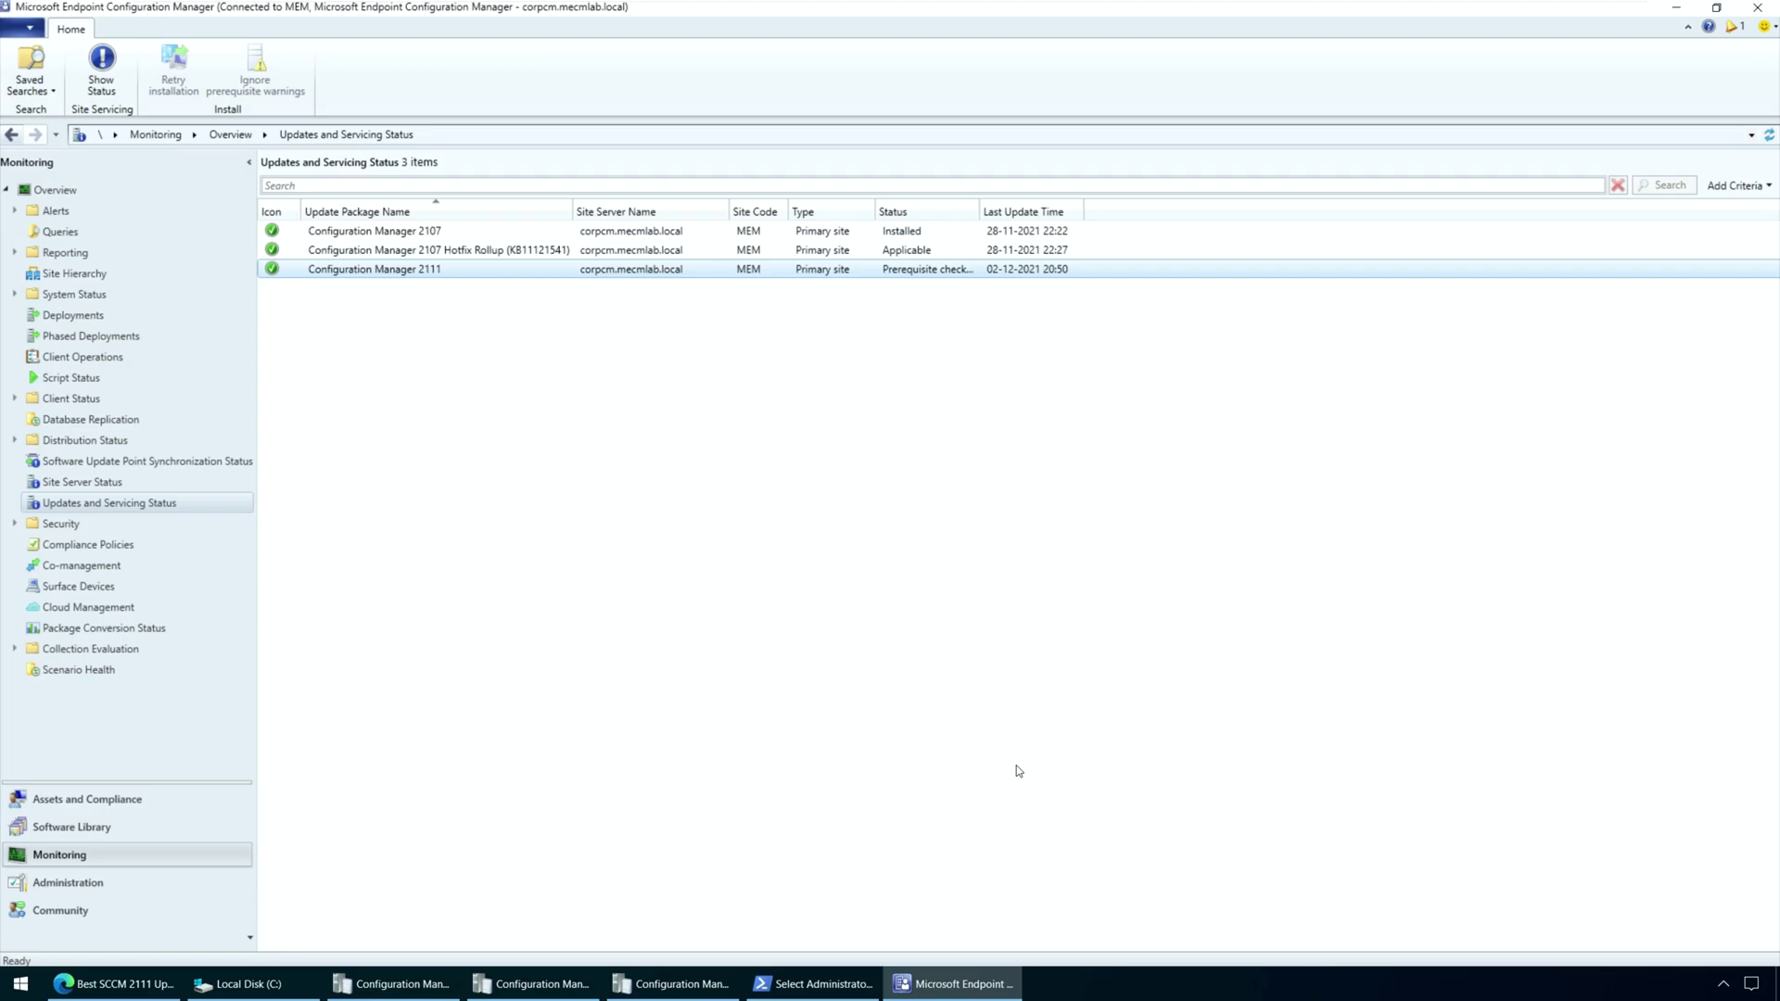
{"action": "left_click", "coordinate": [553, 986]}
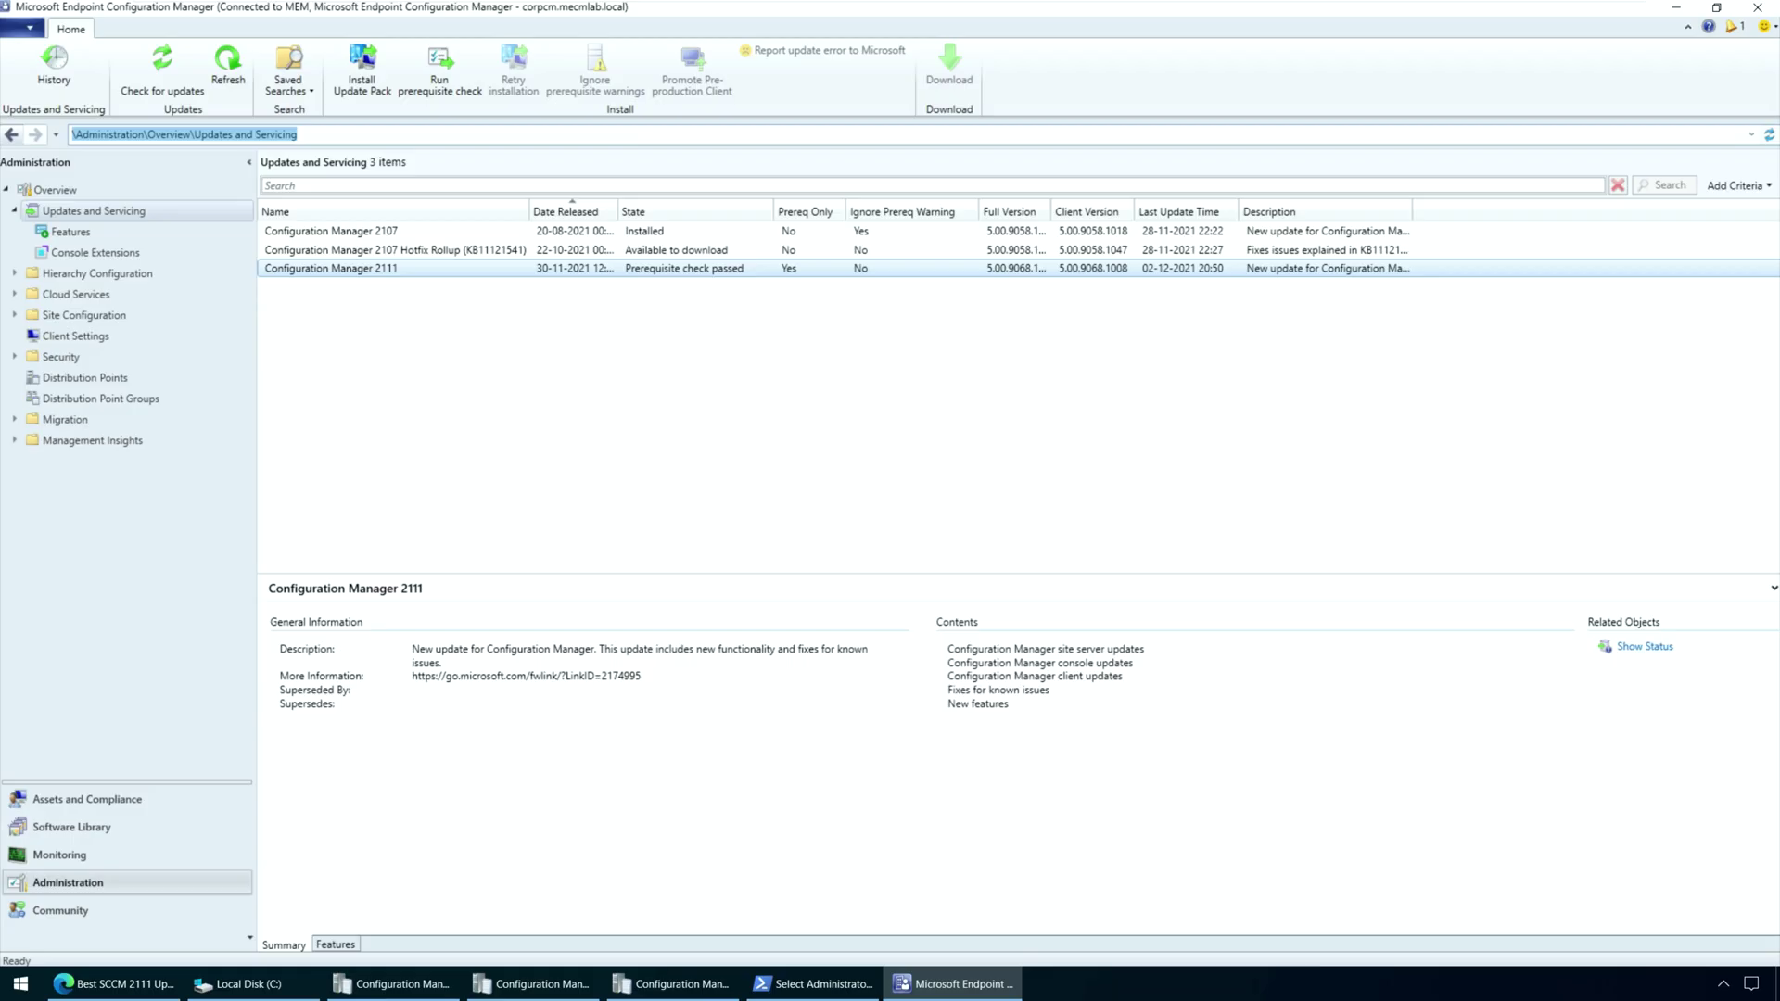
- Start installing the Configuration Manager 2111 update pack with default features and Upgrade without validating, and accept the License Terms and Privacy Statement
{"action": "right_click", "coordinate": [512, 269]}
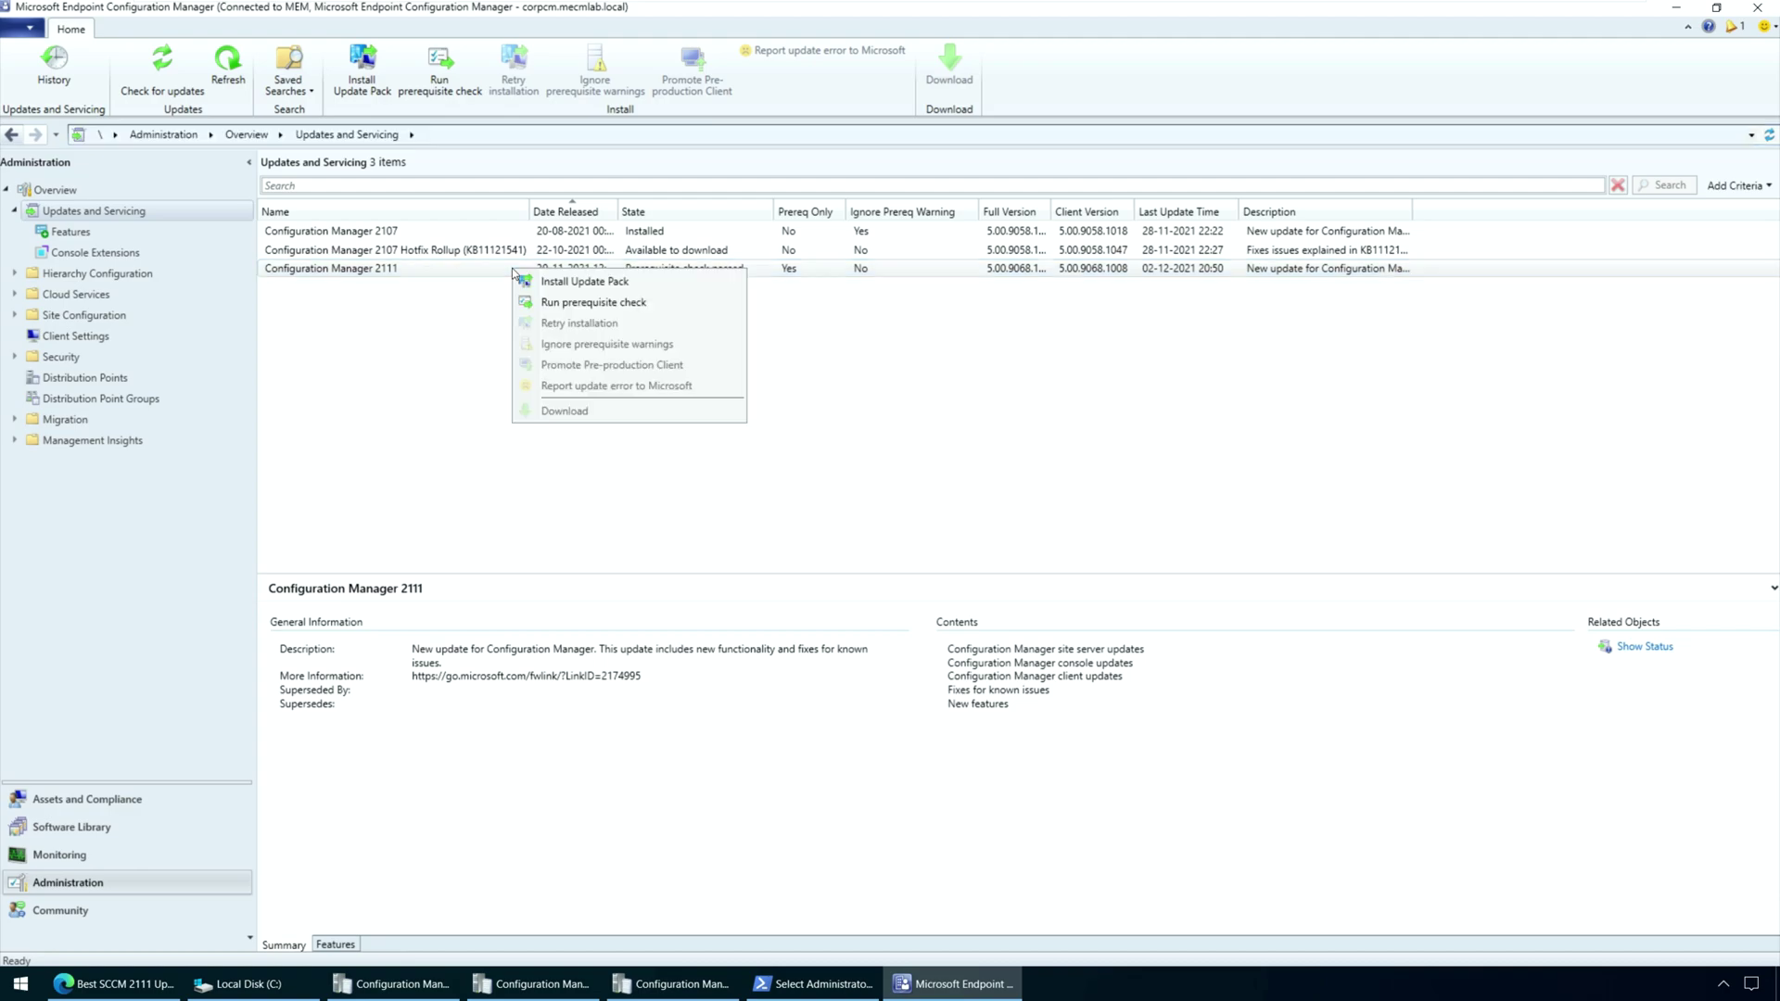
{"action": "left_click", "coordinate": [603, 283]}
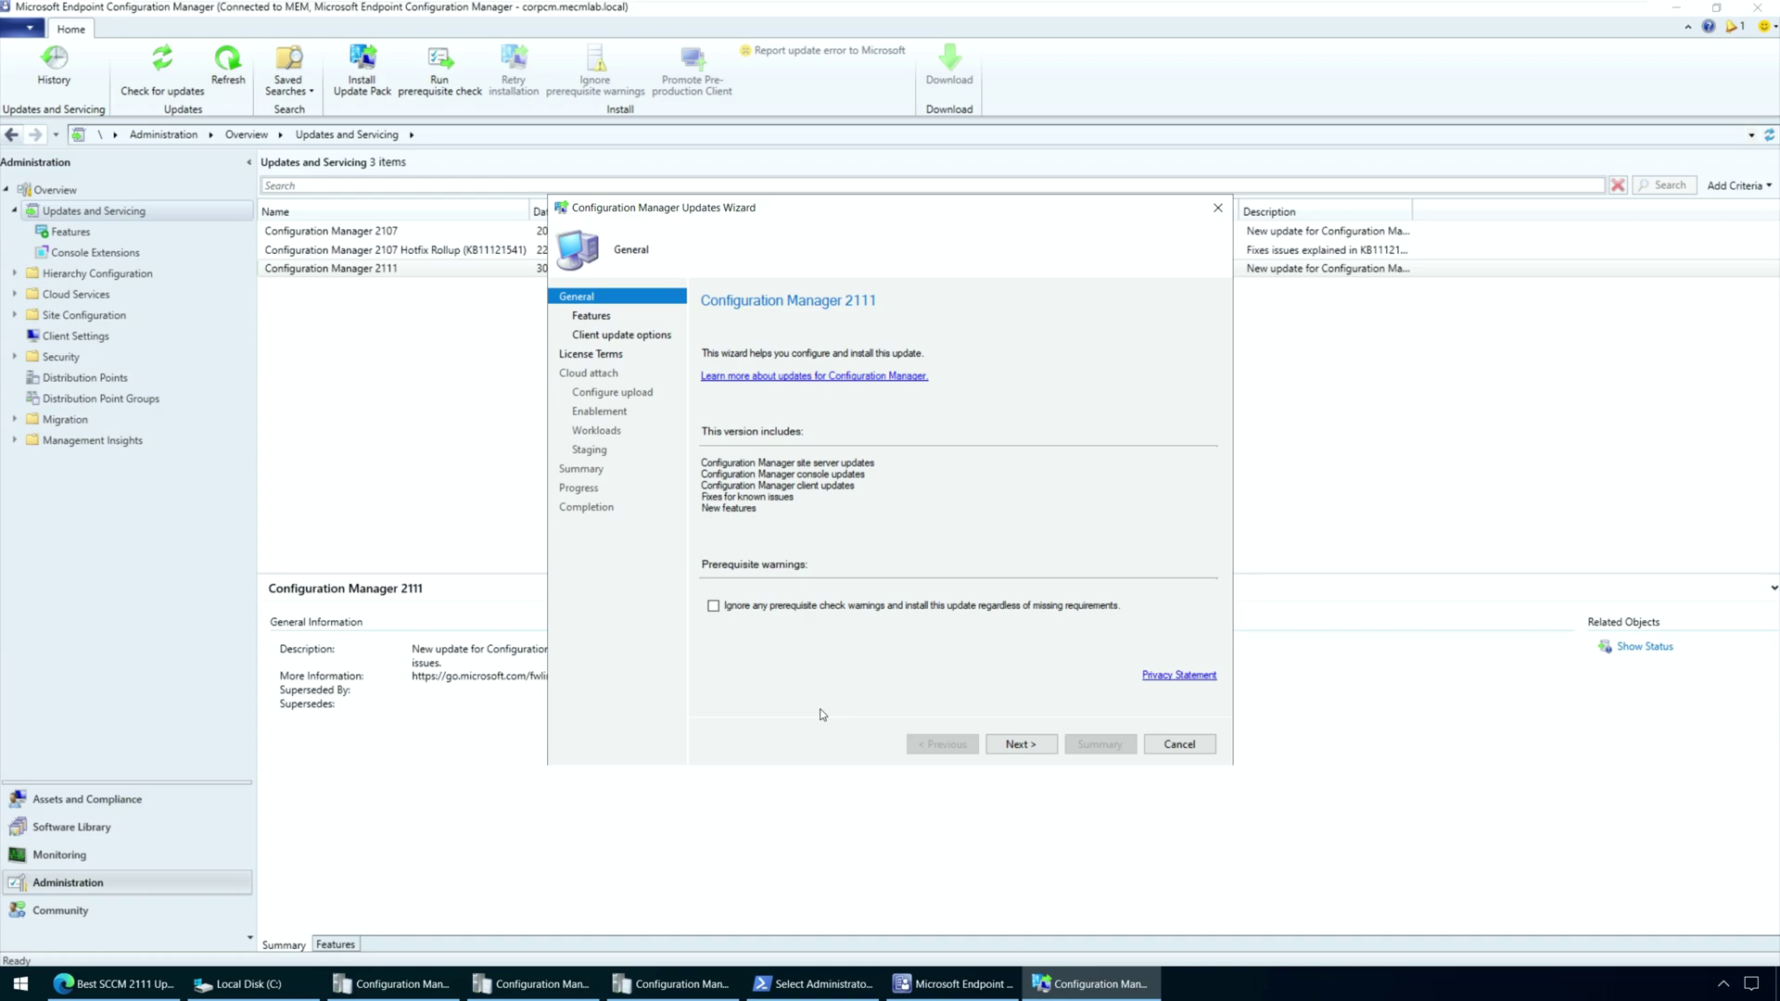
{"action": "left_click", "coordinate": [1015, 748]}
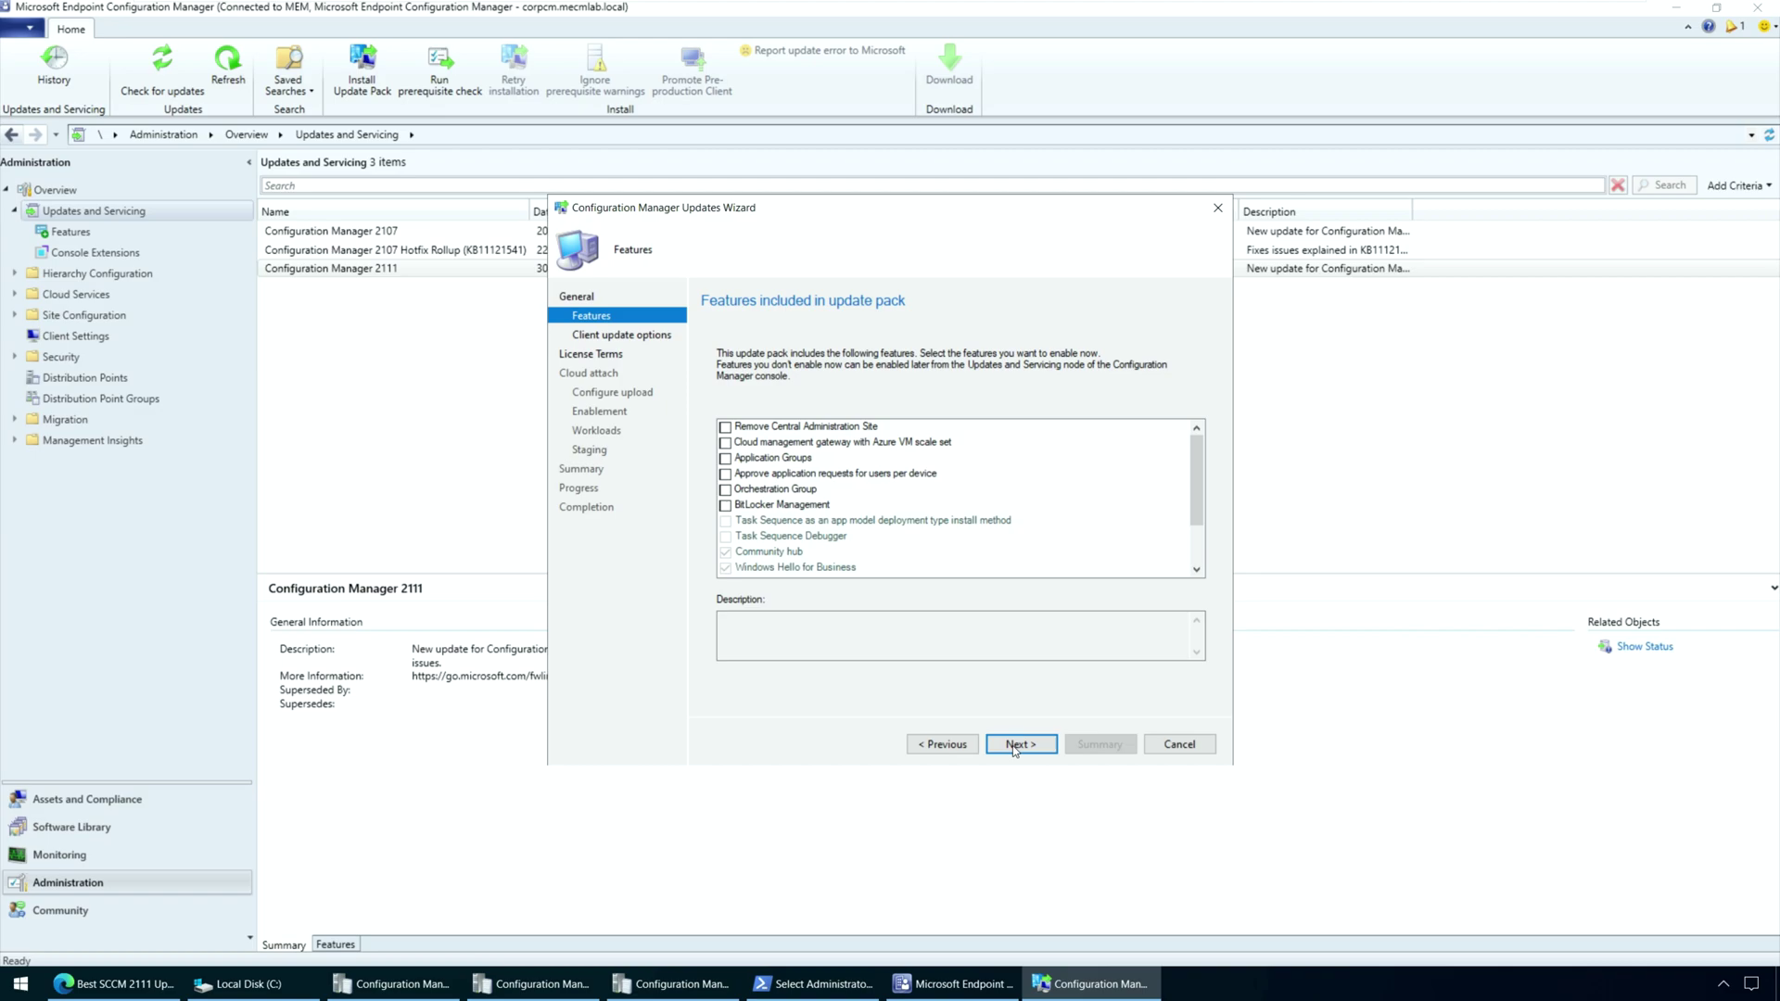
{"action": "left_click", "coordinate": [1015, 748]}
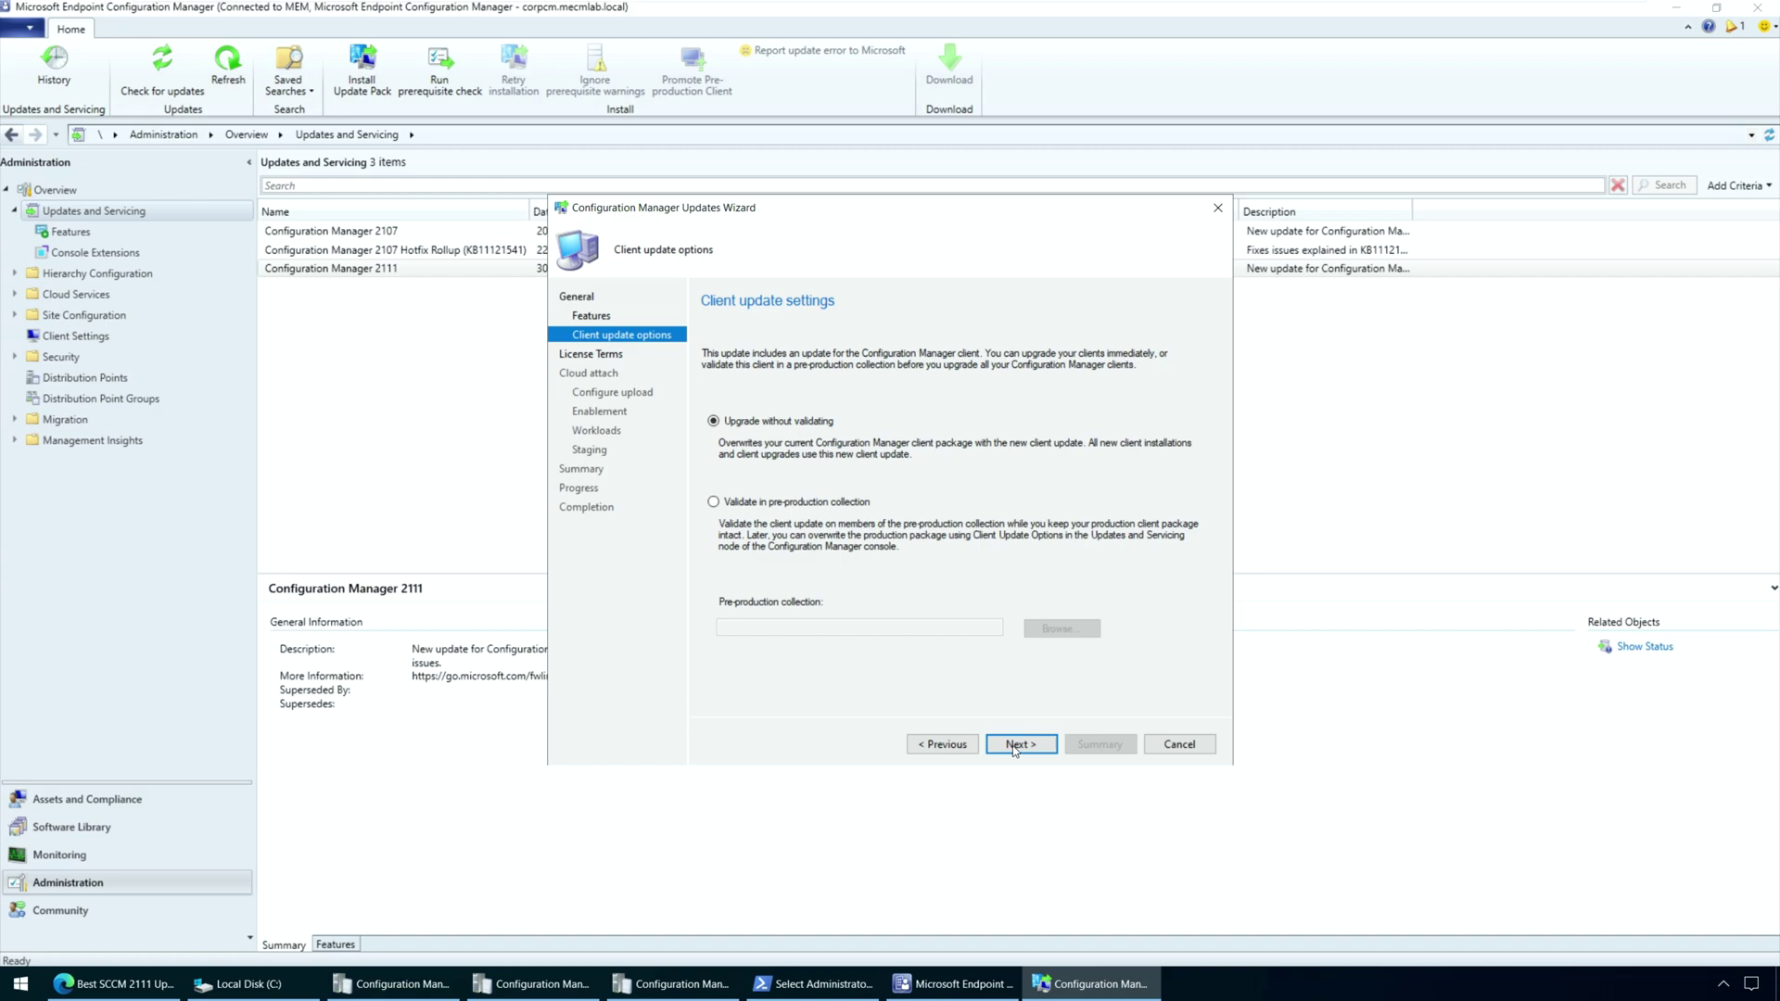
{"action": "left_click", "coordinate": [1014, 746]}
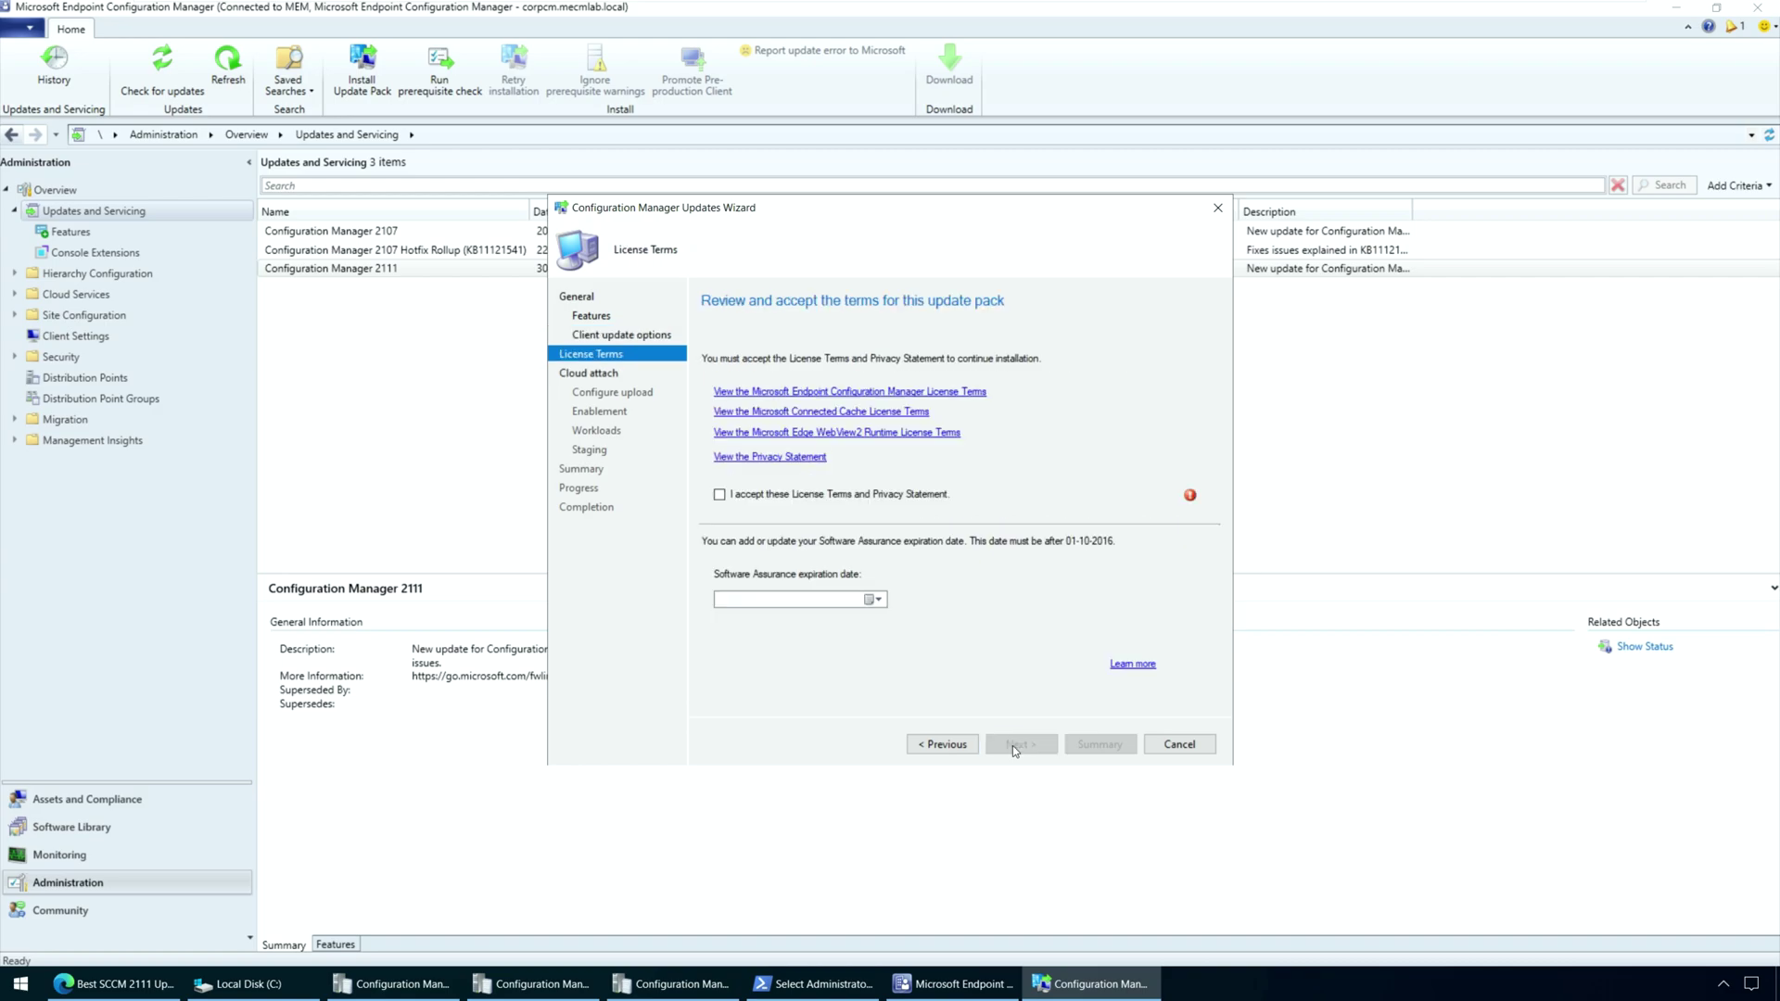
{"action": "left_click", "coordinate": [720, 494]}
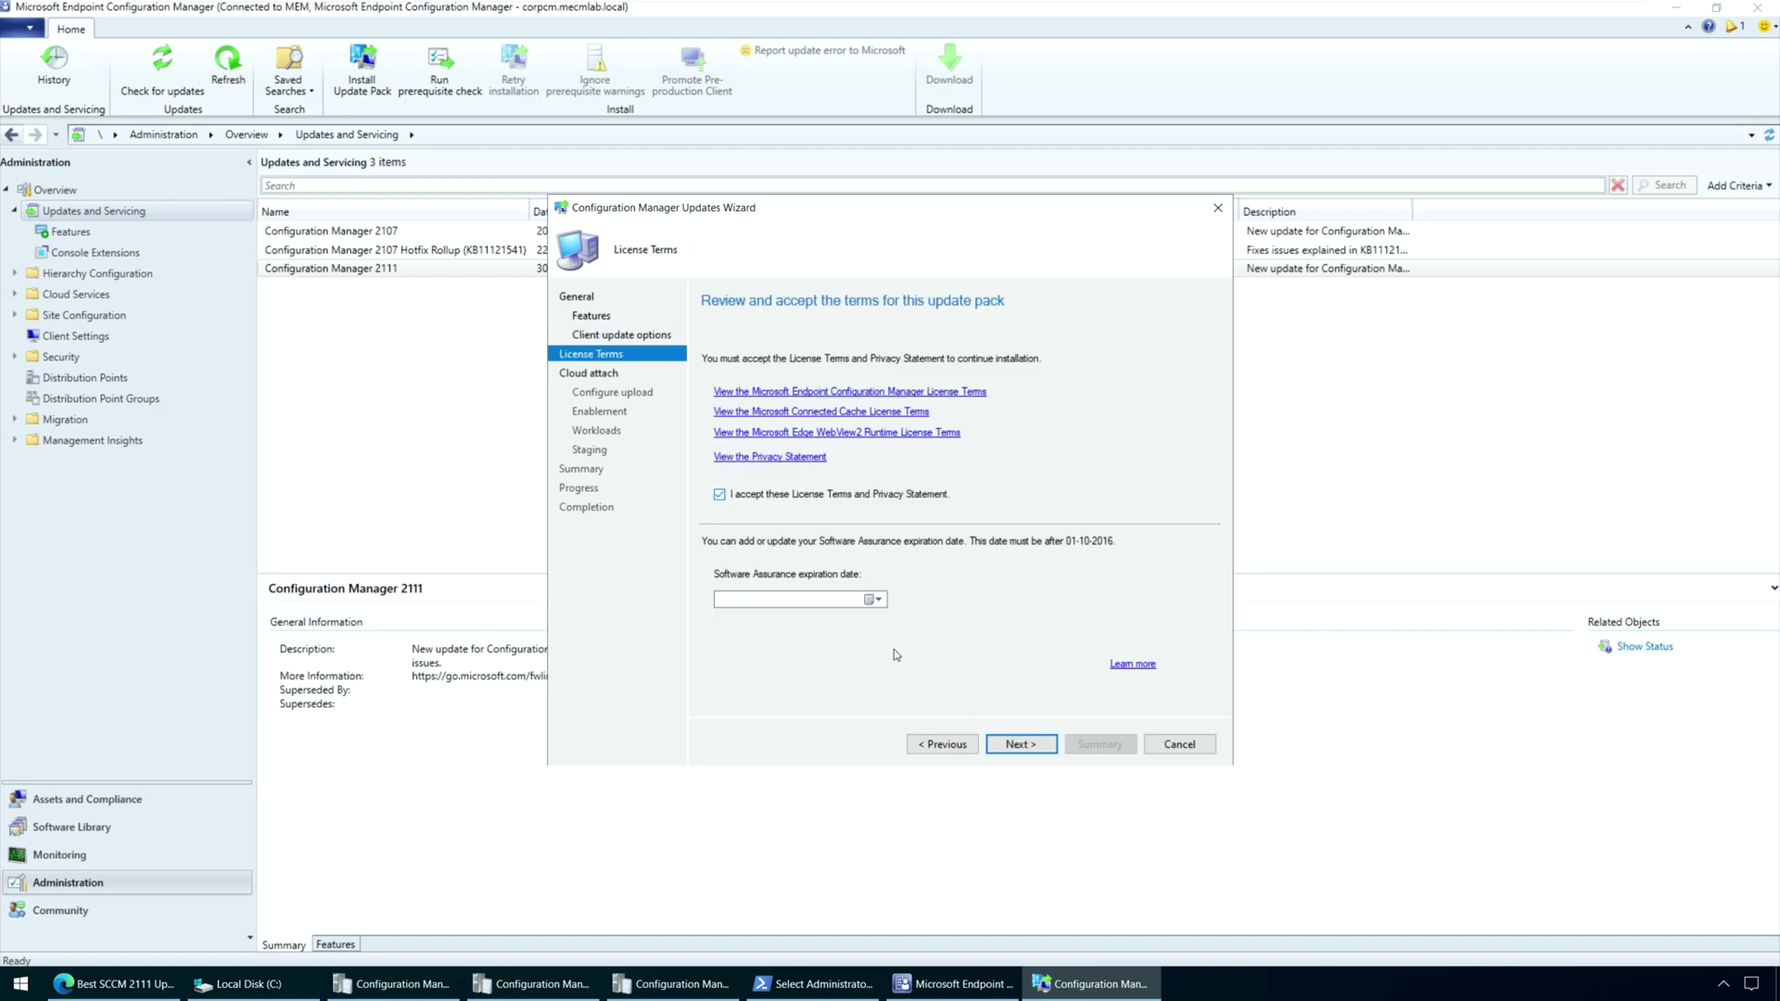
{"action": "left_click", "coordinate": [1024, 748]}
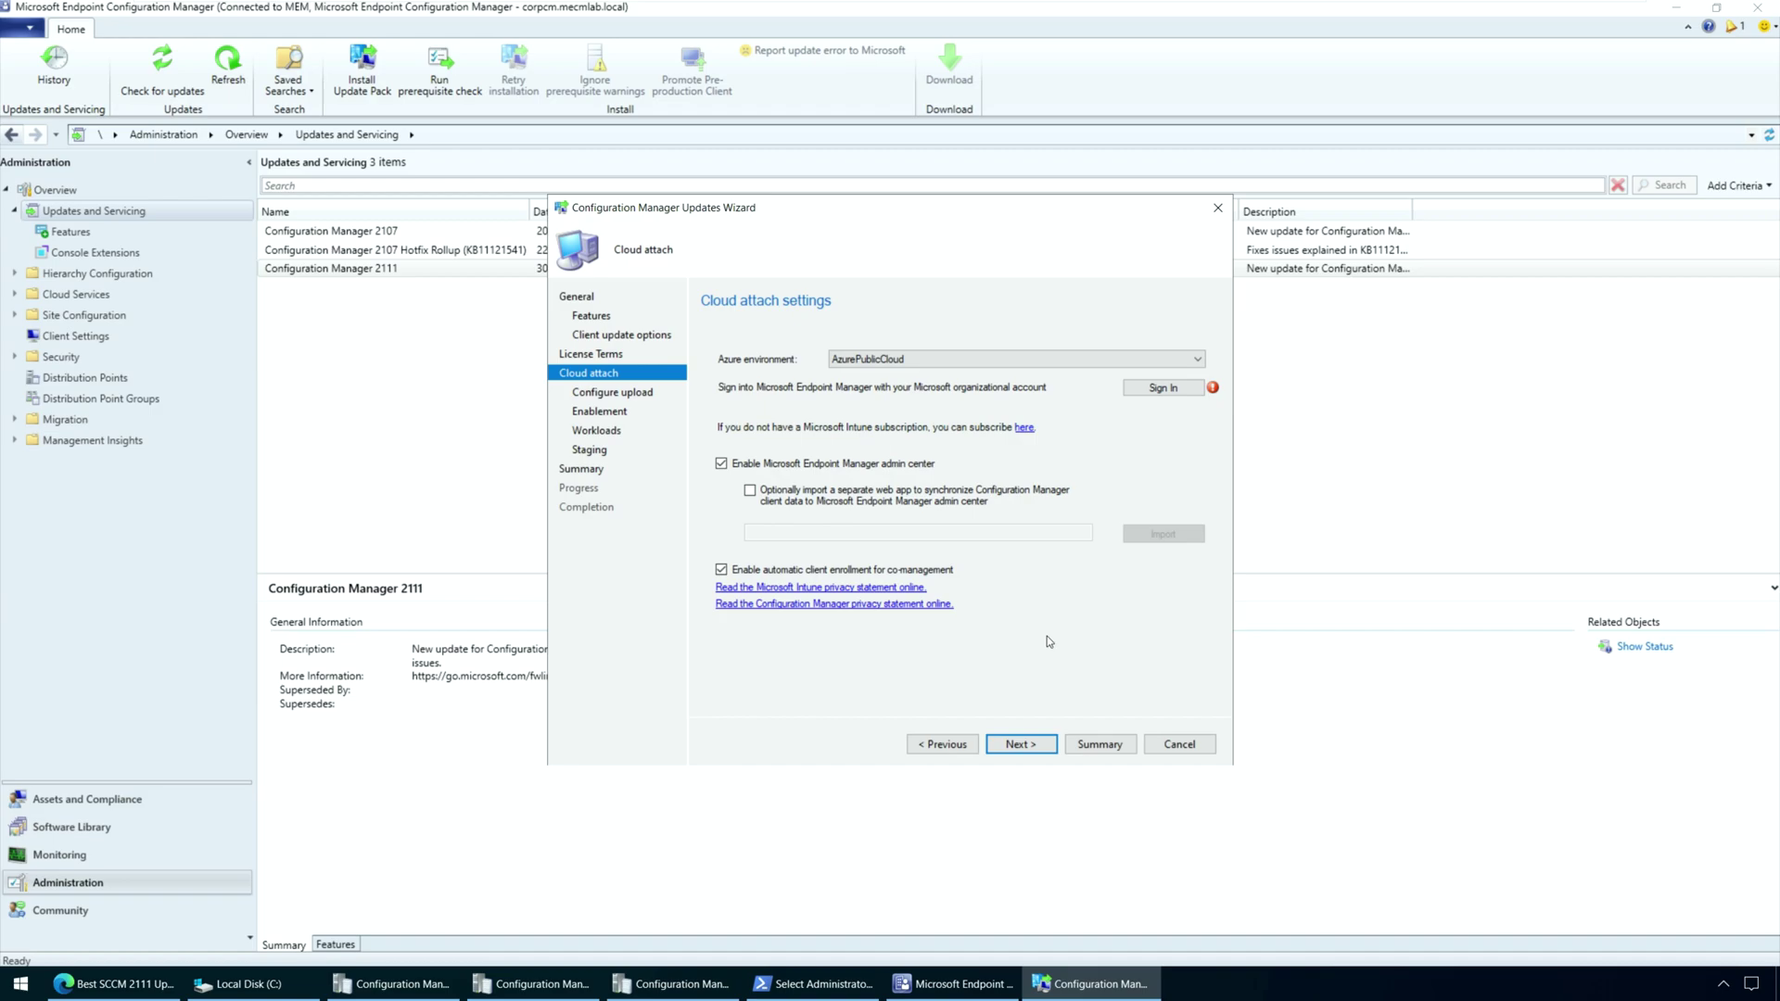
- Disable the Microsoft Endpoint Manager admin center in the cloud attach settings and complete the update wizard
{"action": "left_click", "coordinate": [722, 464]}
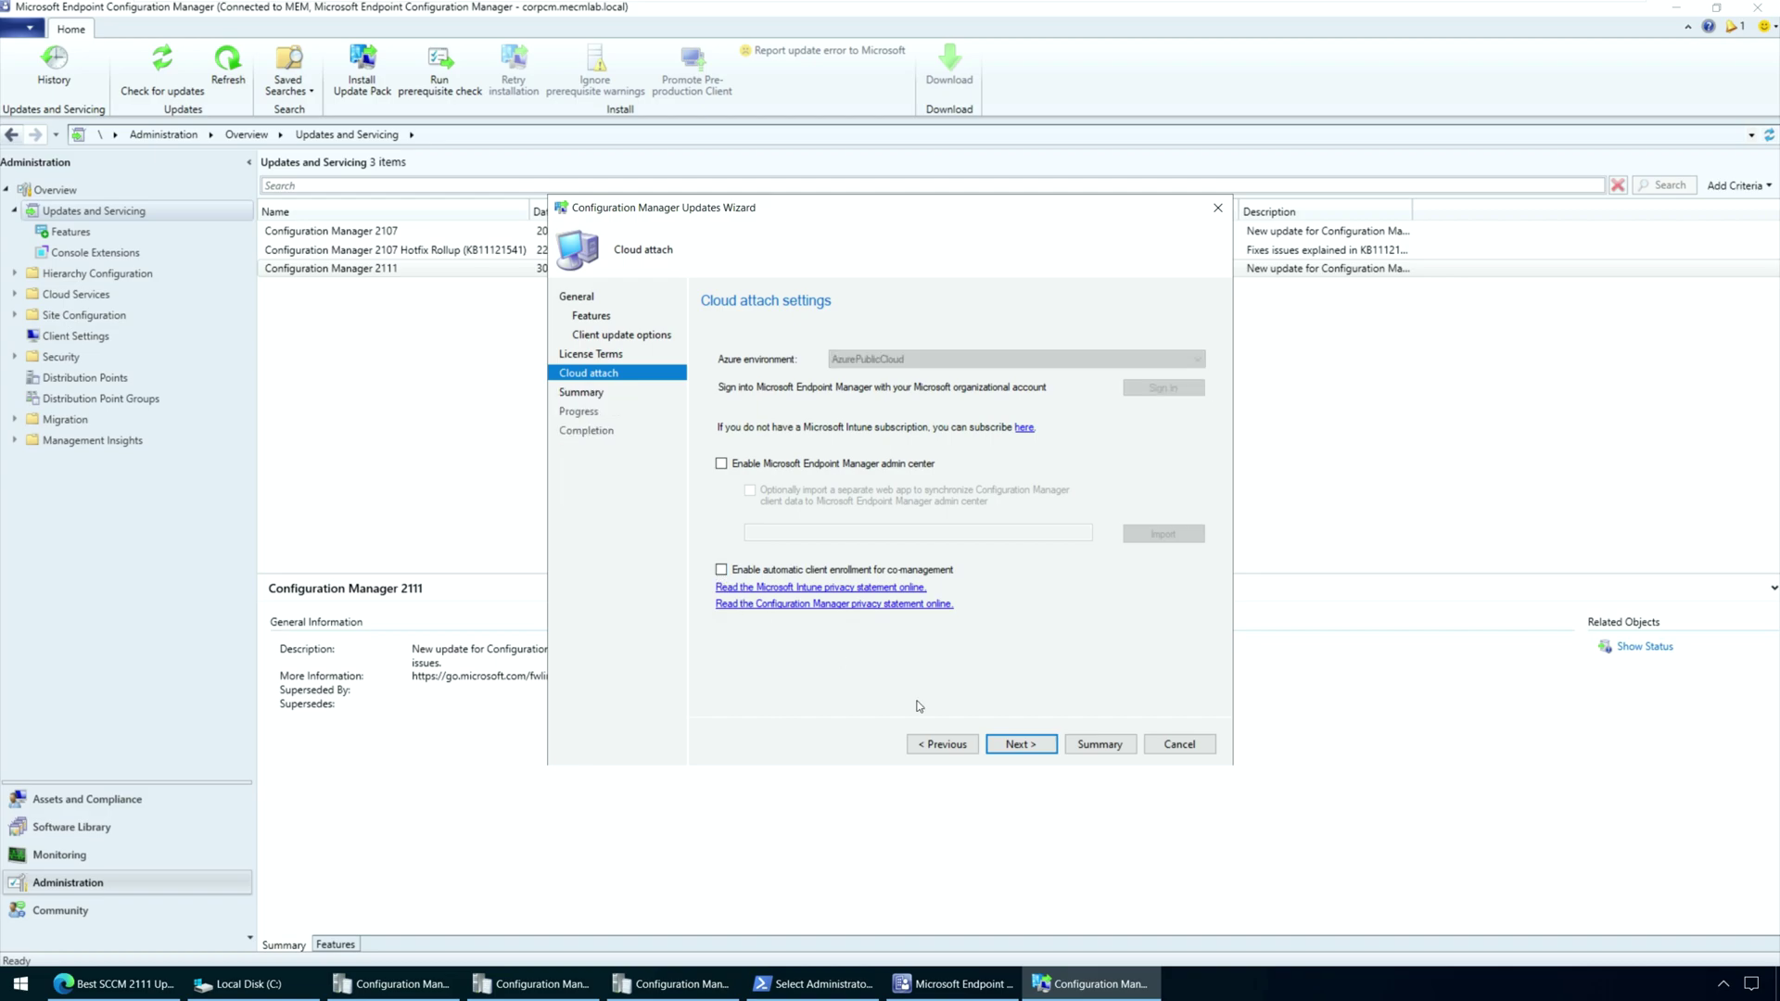
{"action": "left_click", "coordinate": [1010, 751]}
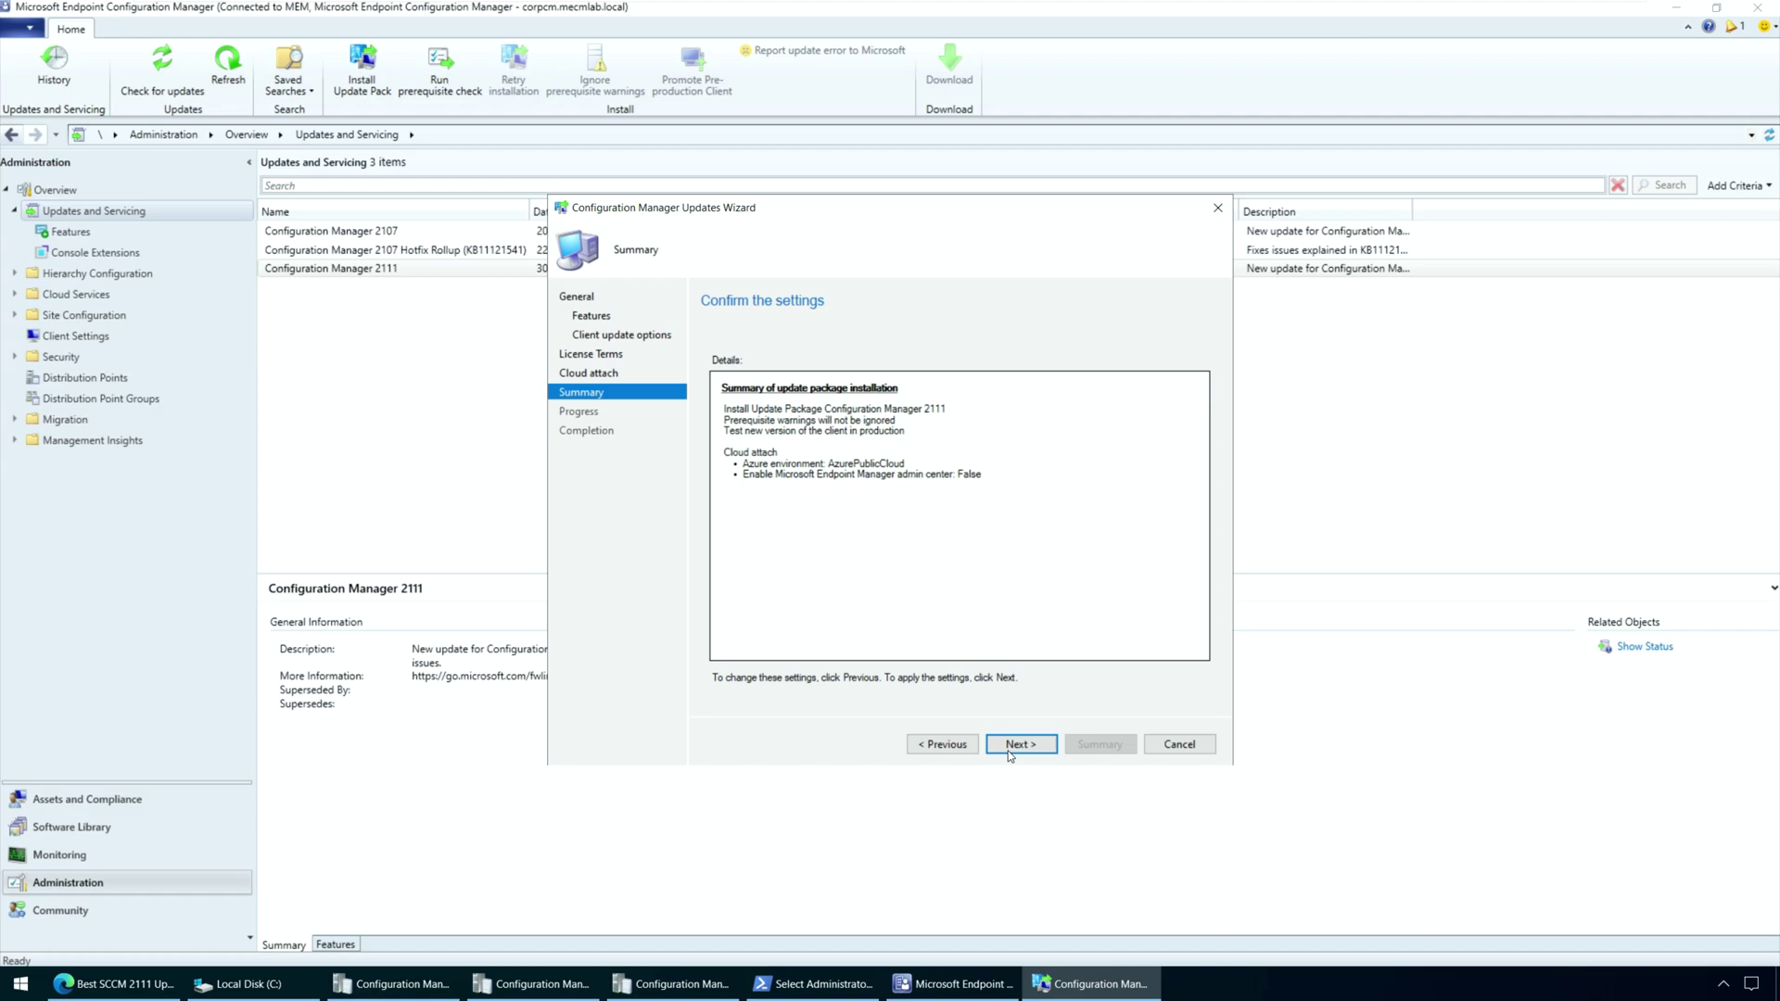
{"action": "left_click", "coordinate": [1008, 748]}
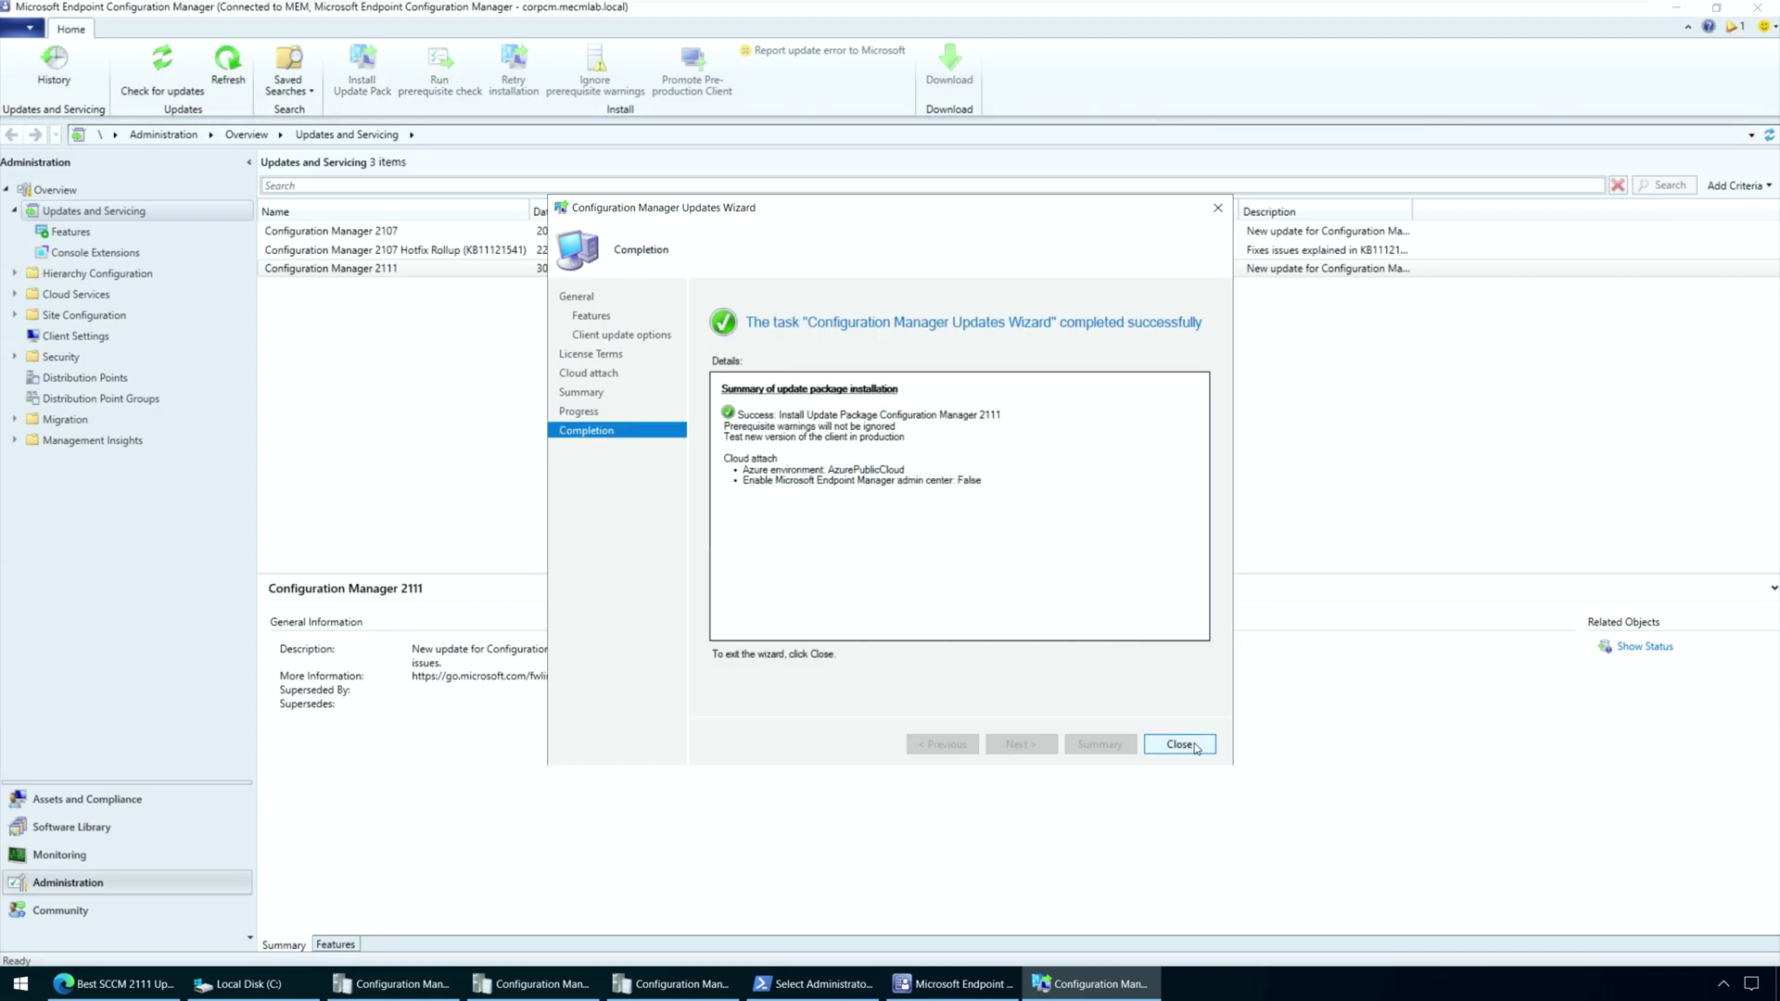
{"action": "left_click", "coordinate": [1196, 748]}
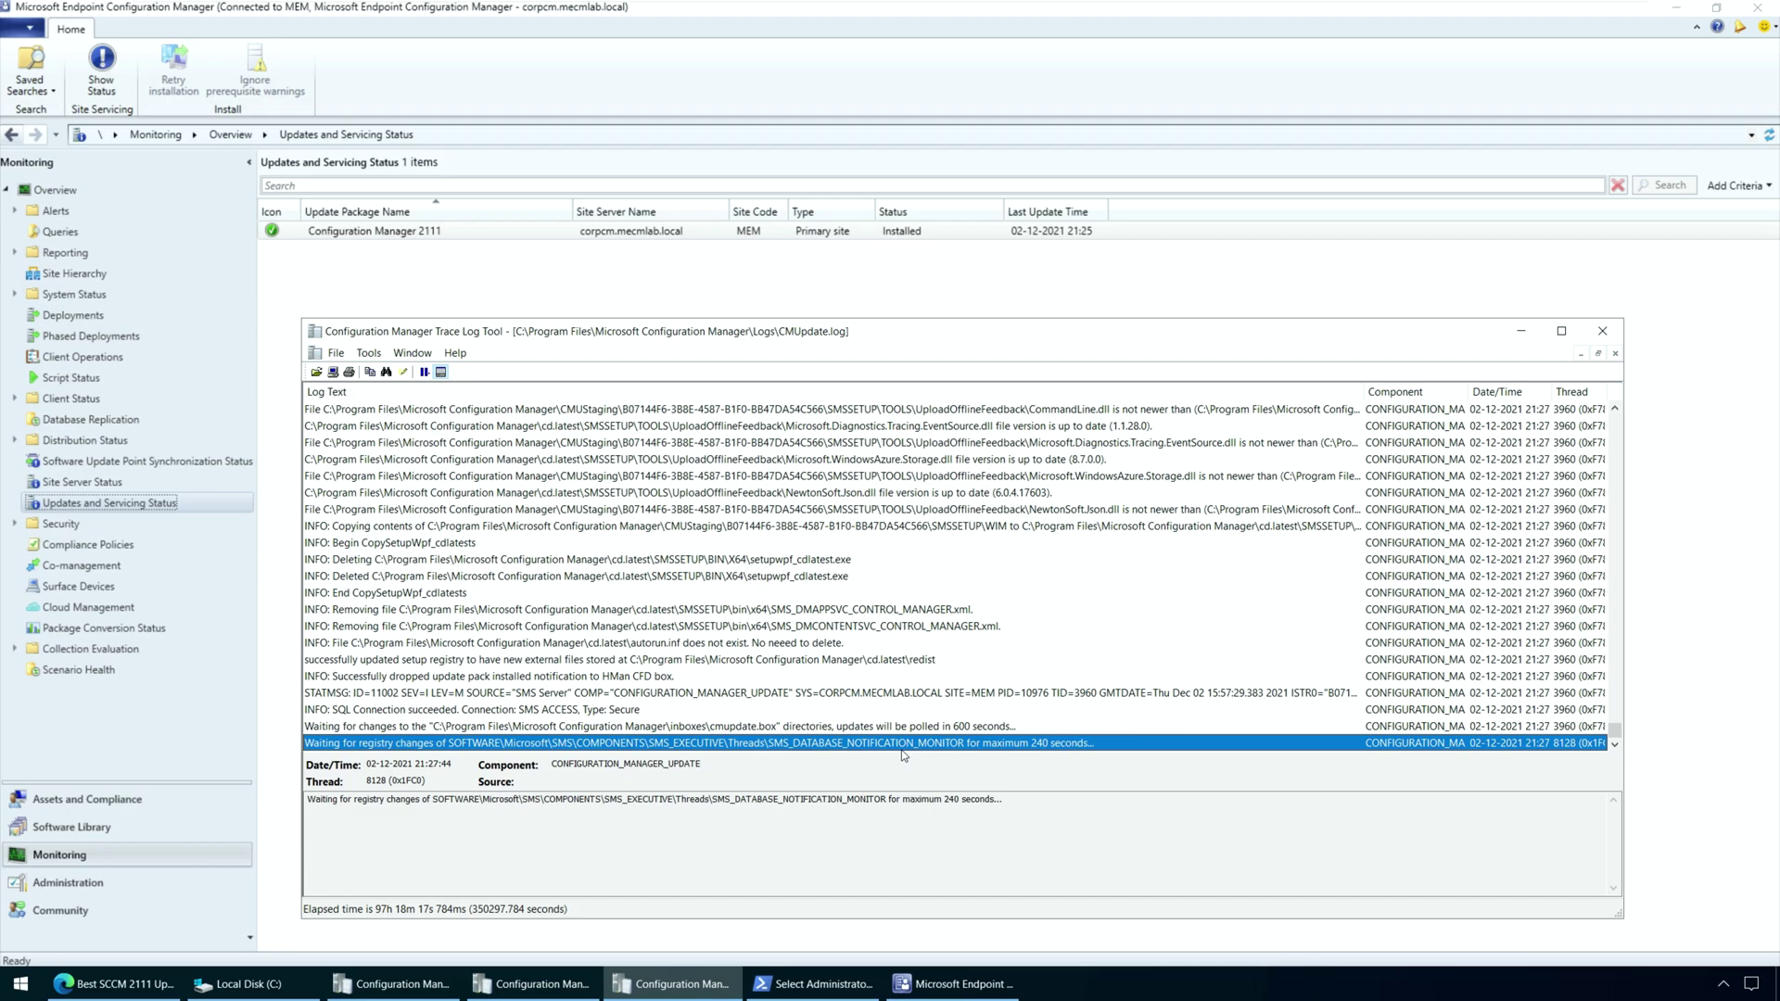
- Refresh the Configuration Manager 2111 installation status in Monitoring and in Updates and Servicing
{"action": "left_click", "coordinate": [1770, 135]}
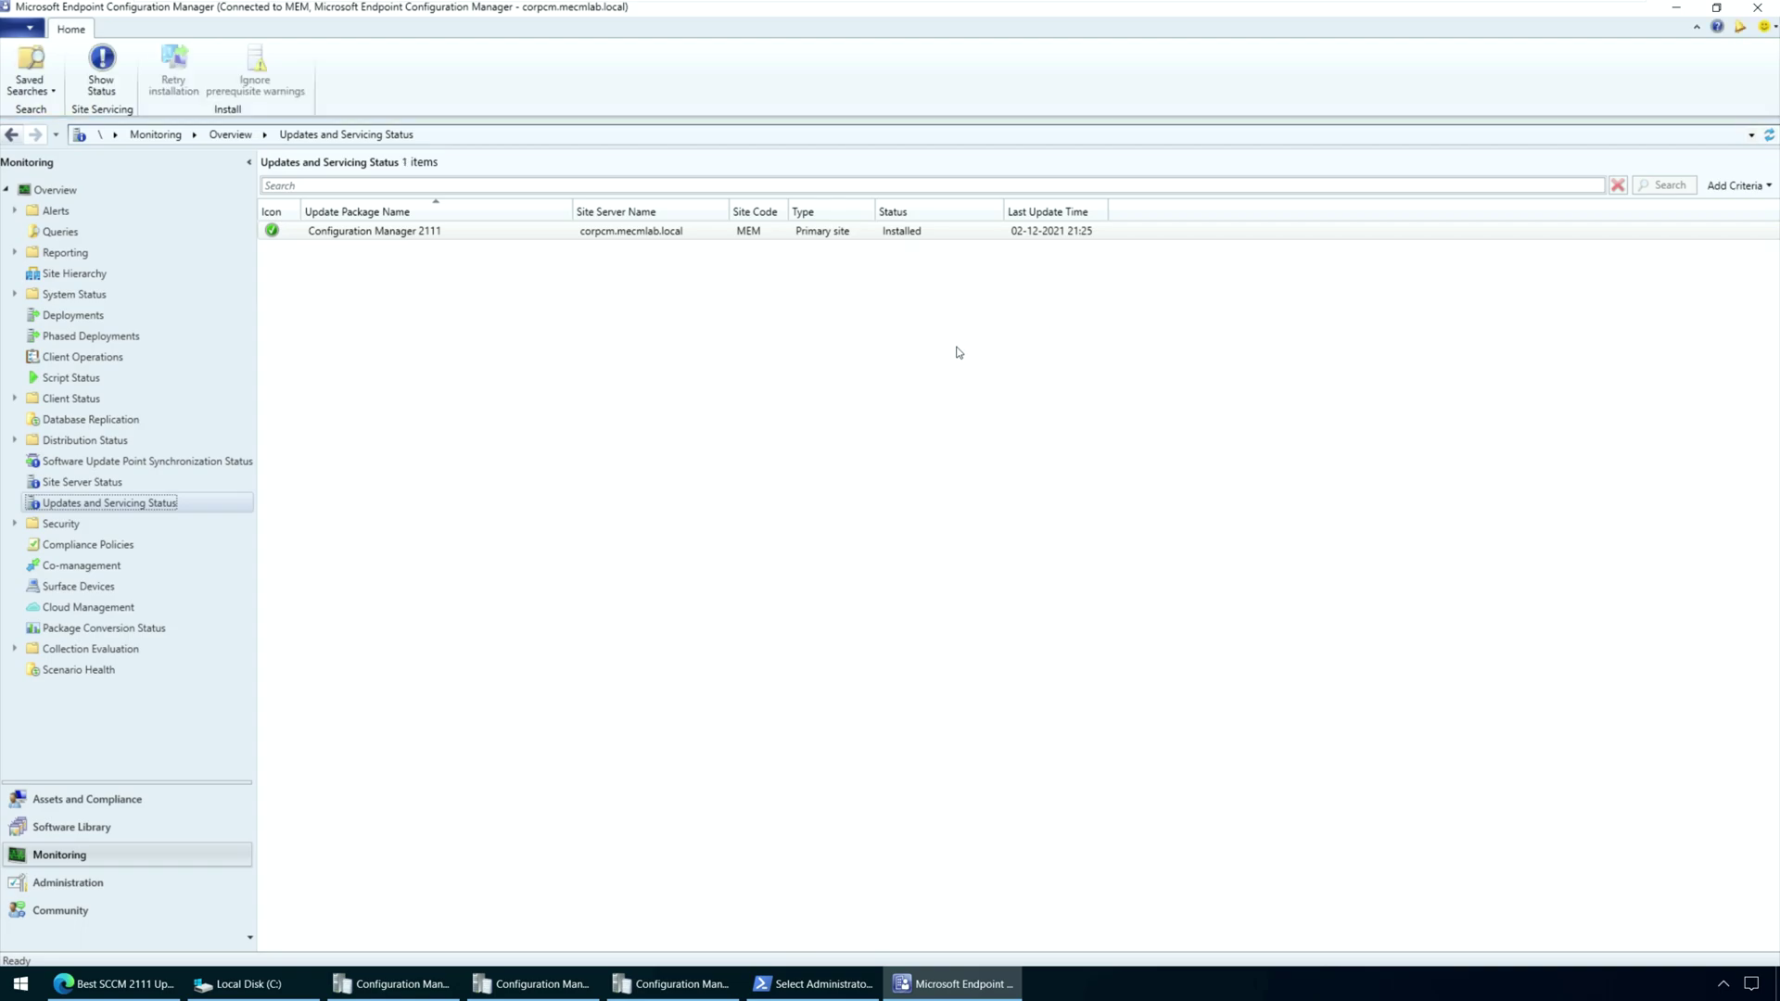
{"action": "left_click", "coordinate": [85, 889]}
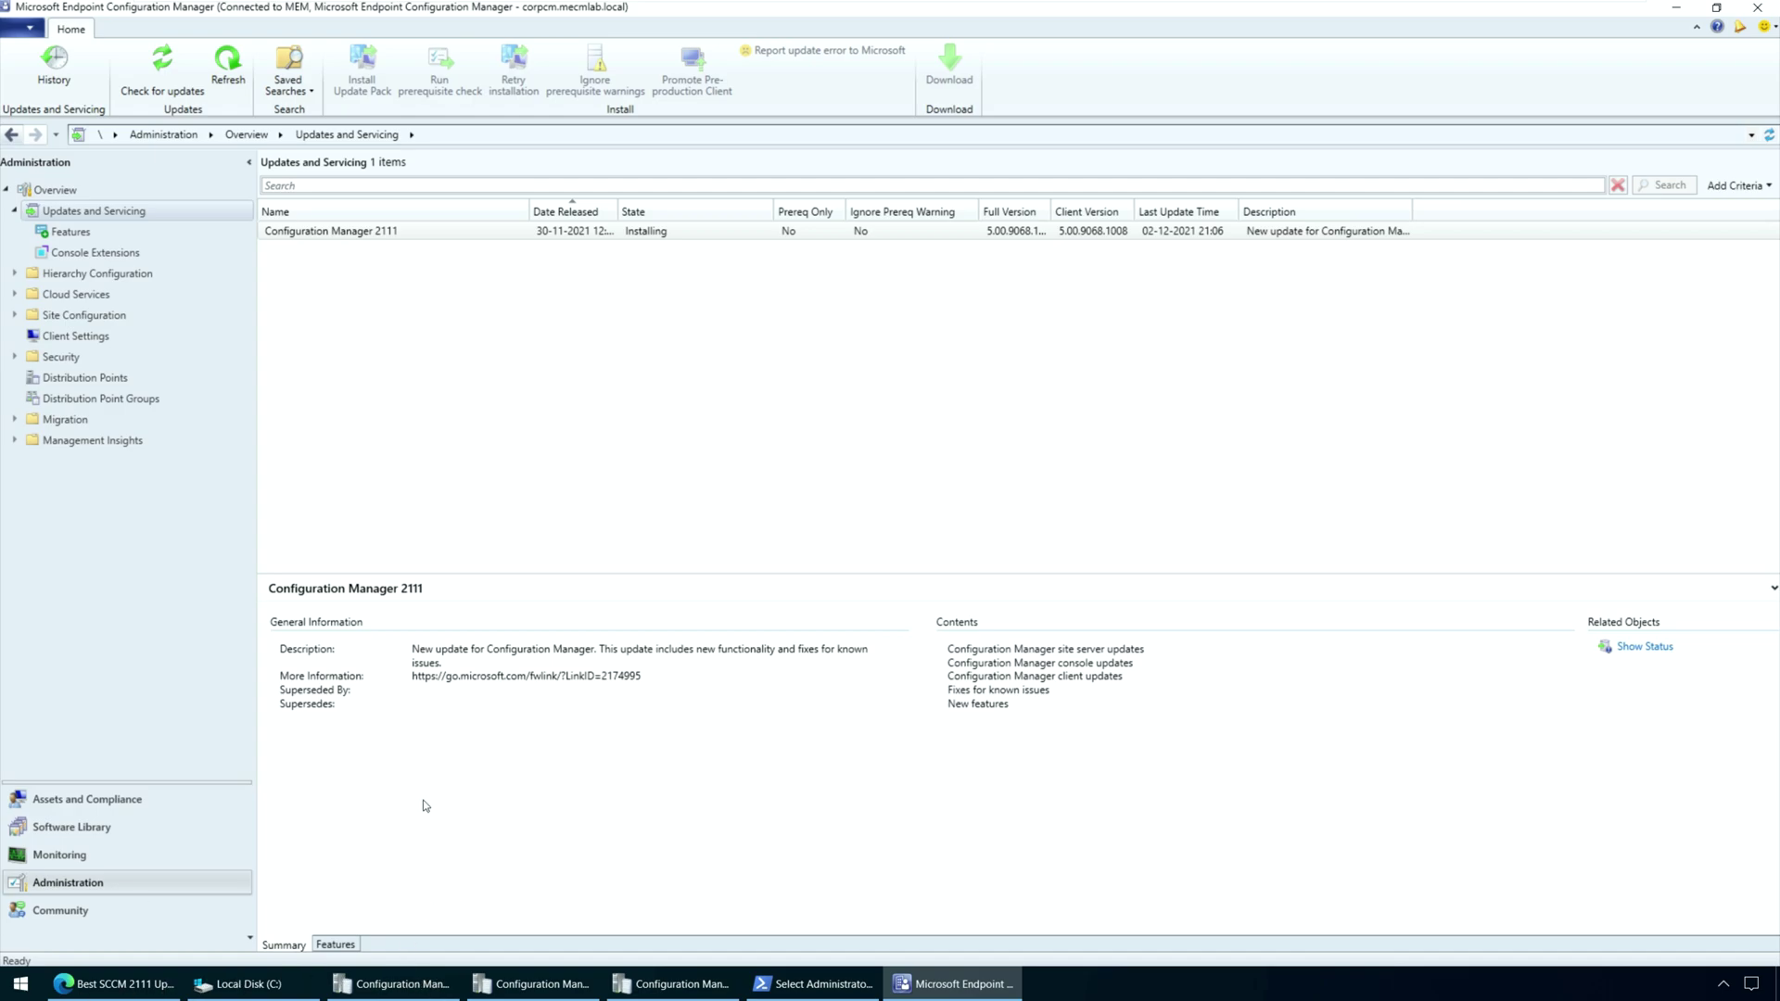
{"action": "left_click", "coordinate": [230, 62]}
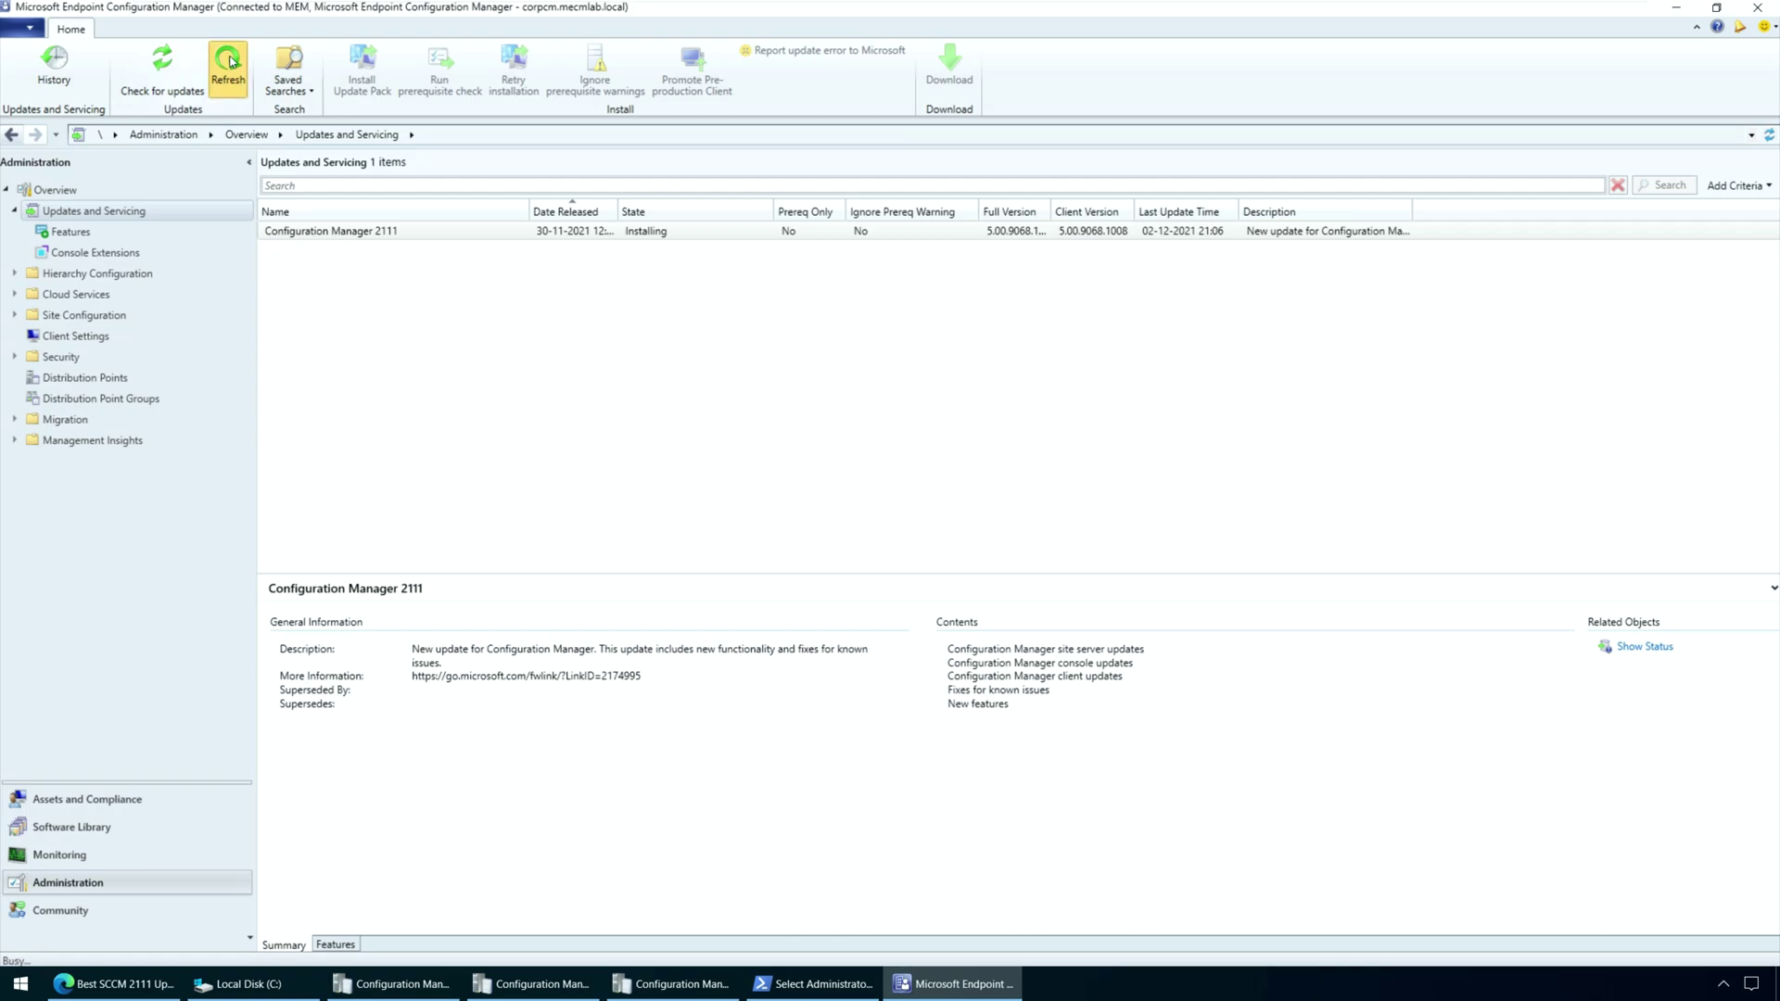
- Agree to close the console and install the new console version 5.2111.1052.1700
{"action": "left_click_drag", "start_coordinate": [793, 443], "coordinate": [657, 374]}
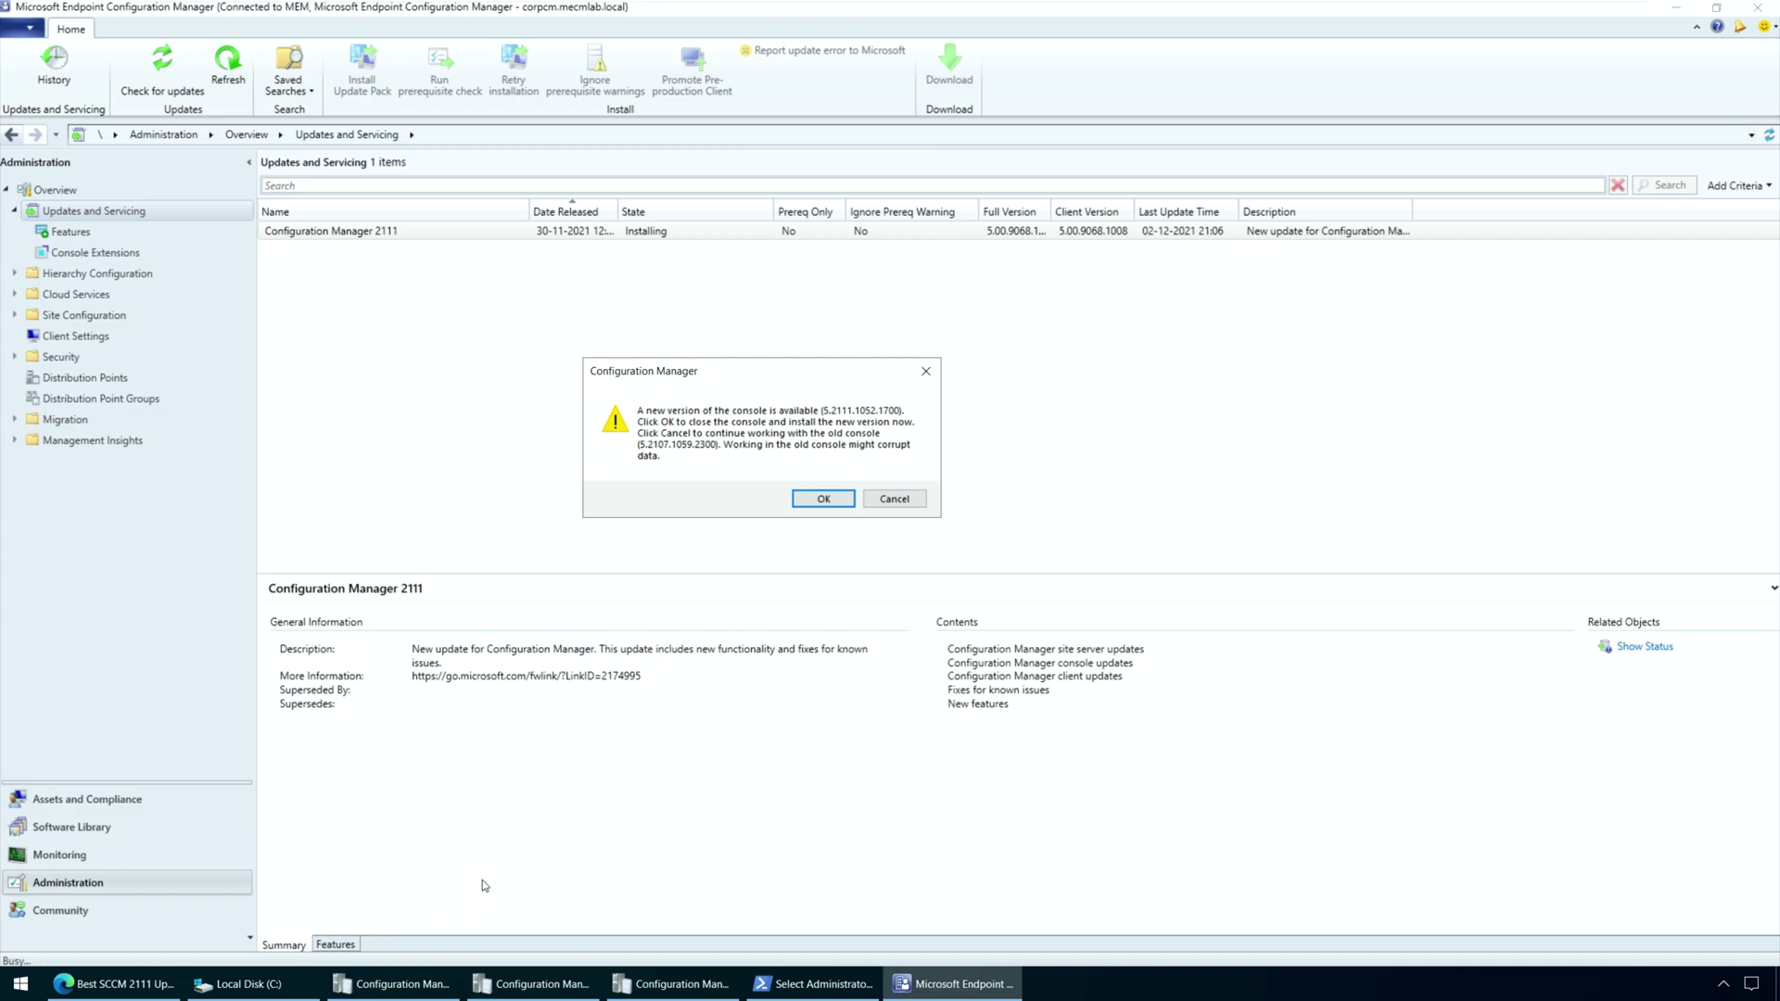
{"action": "left_click", "coordinate": [823, 500]}
{"action": "left_click", "coordinate": [773, 616]}
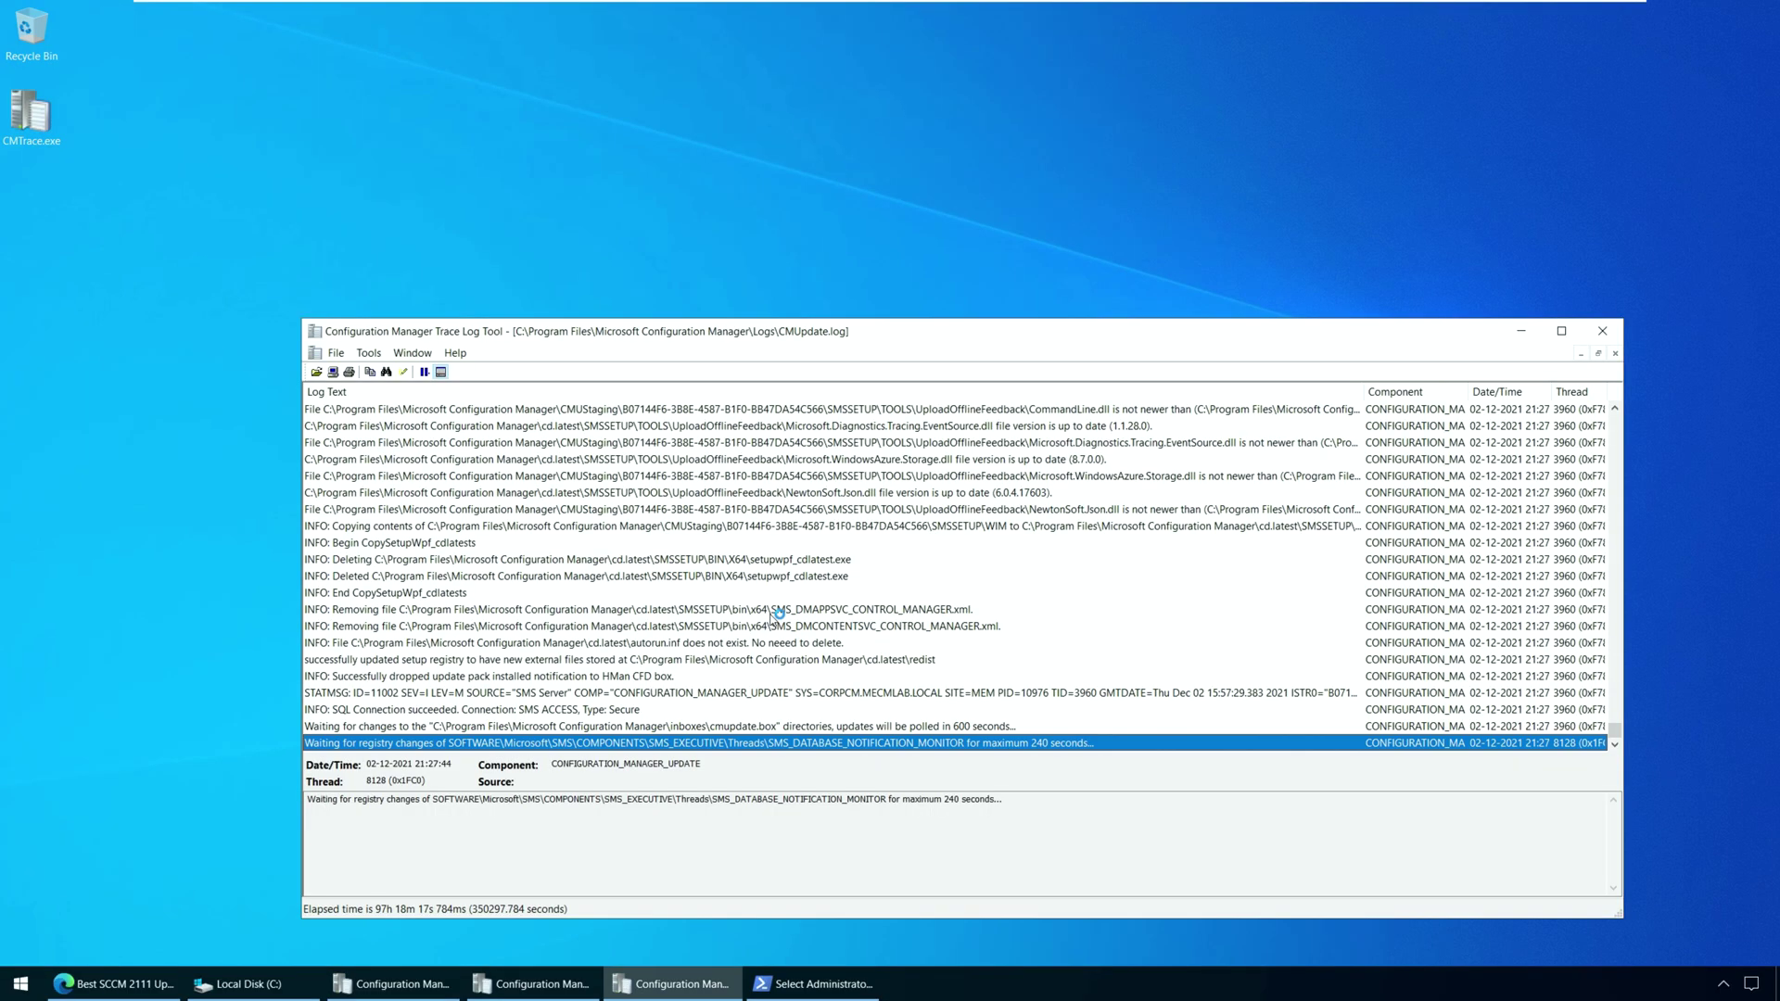
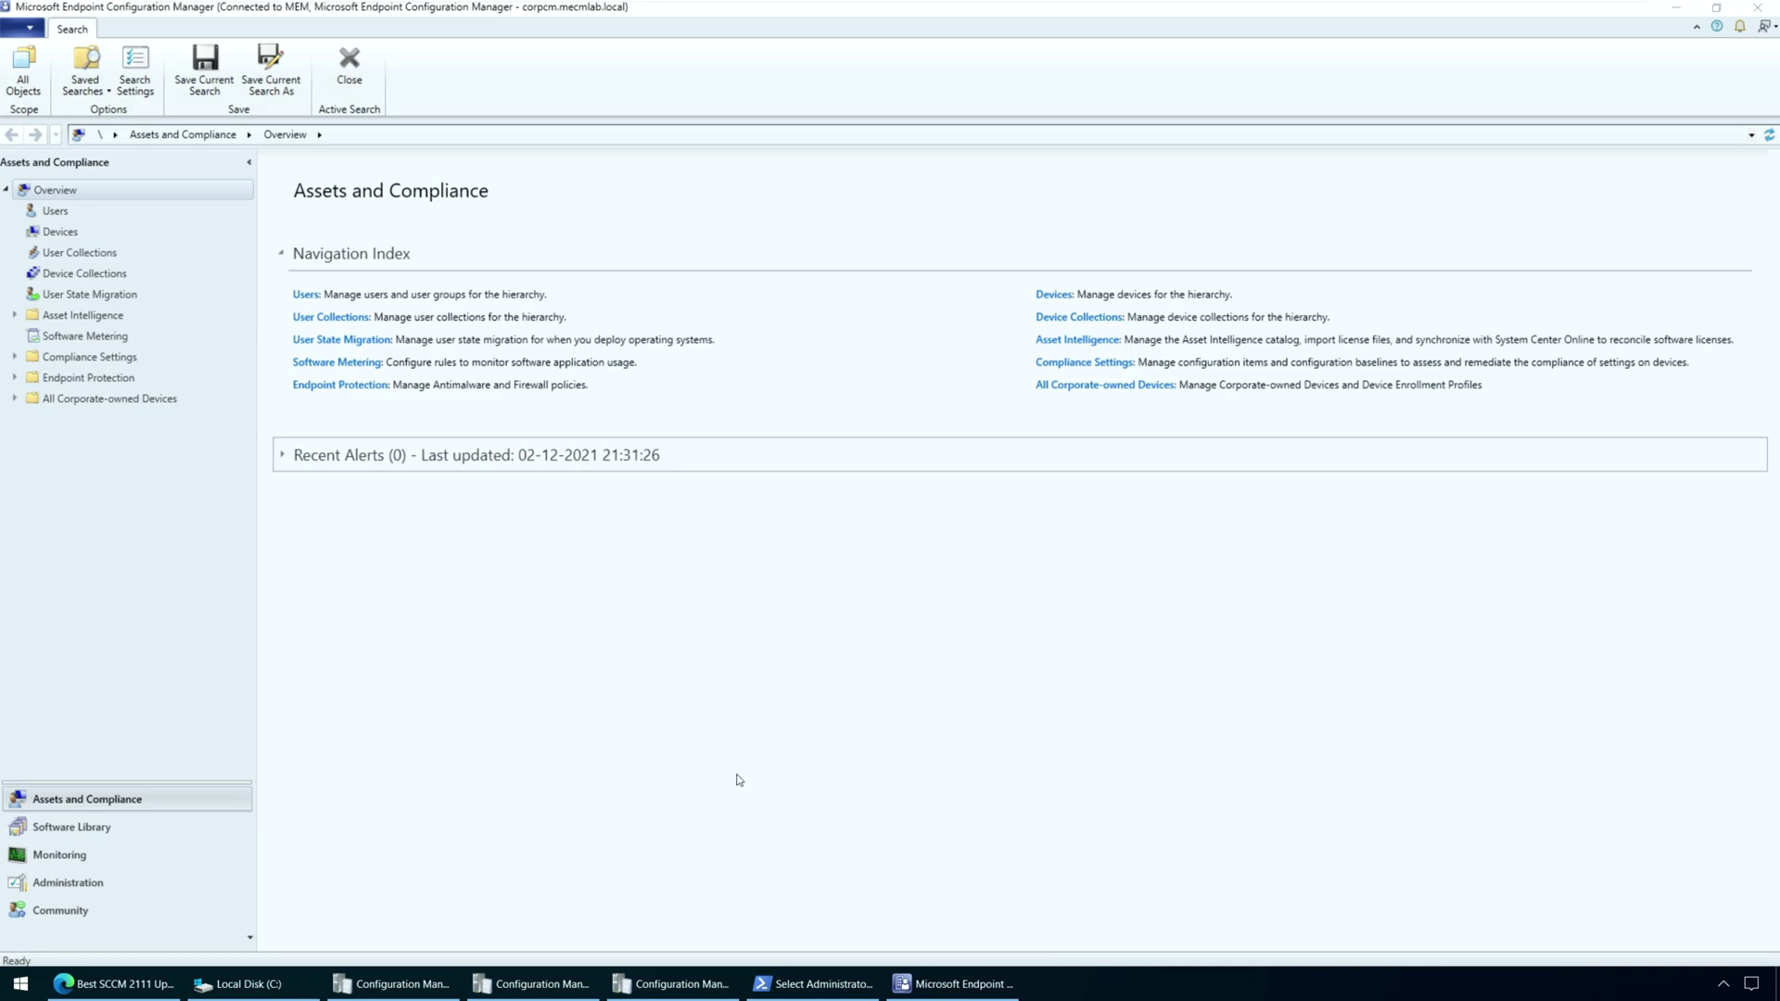
- Check the console and site versions in About Configuration Manager, and close the information window
{"action": "left_click", "coordinate": [31, 29]}
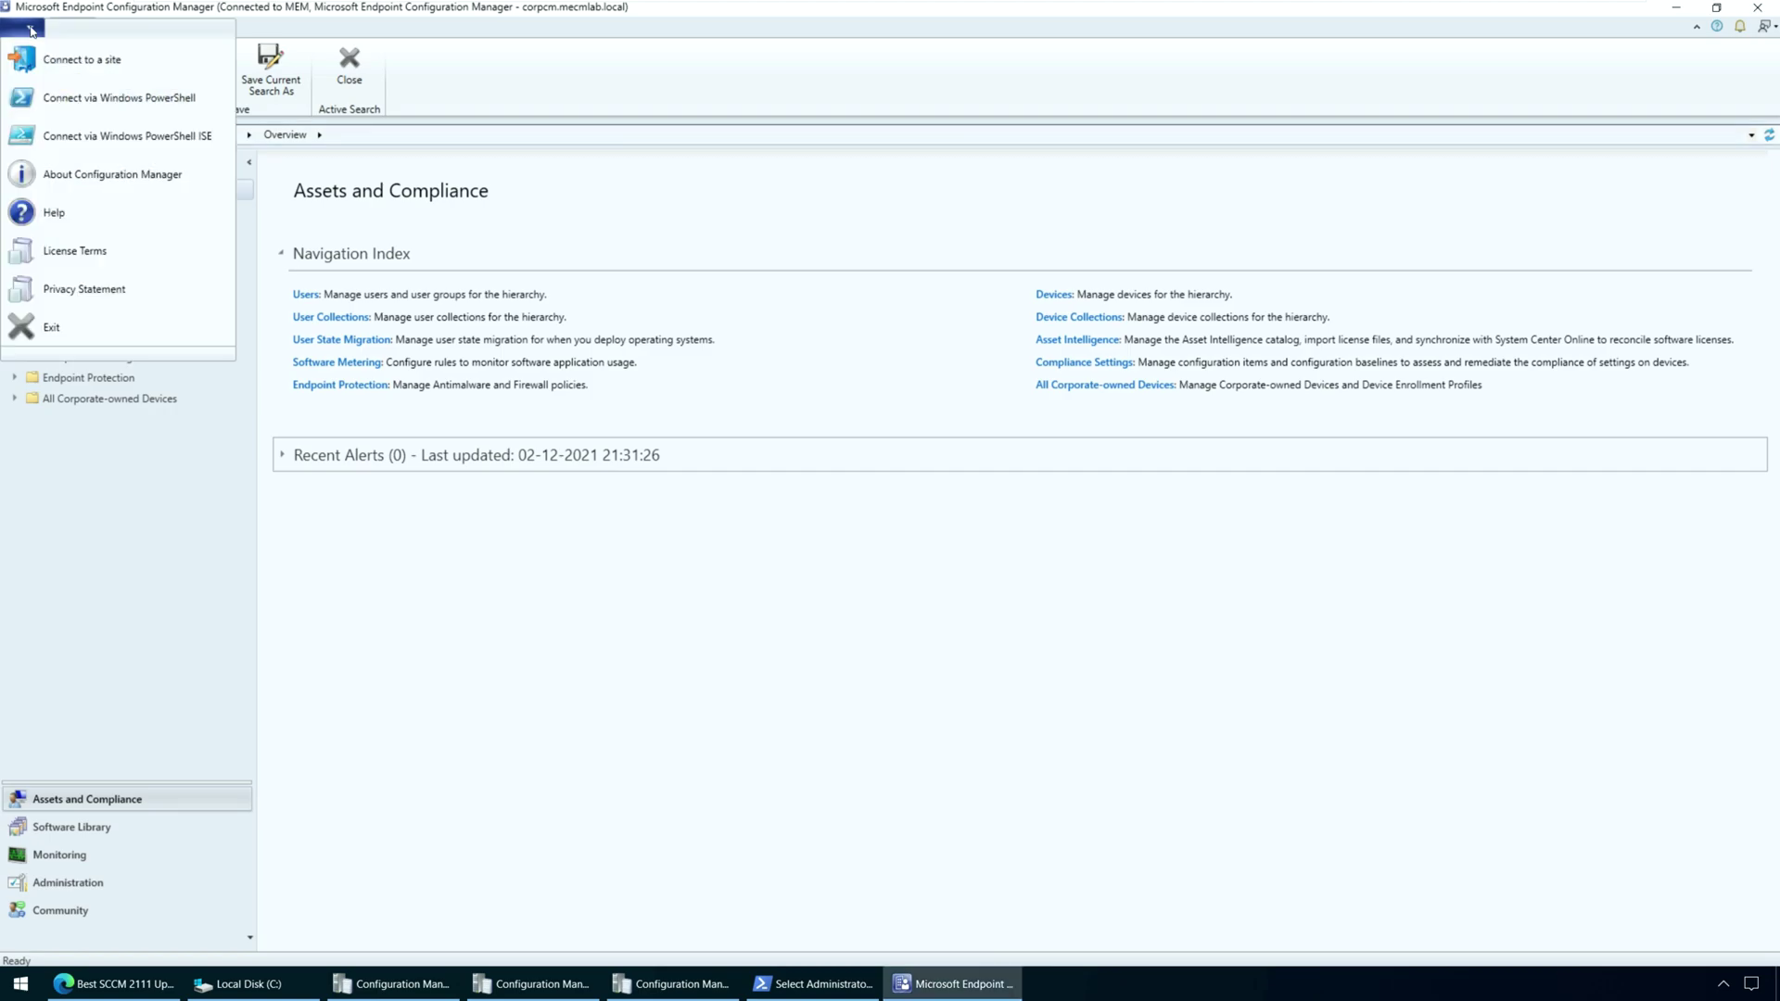
{"action": "left_click", "coordinate": [91, 182]}
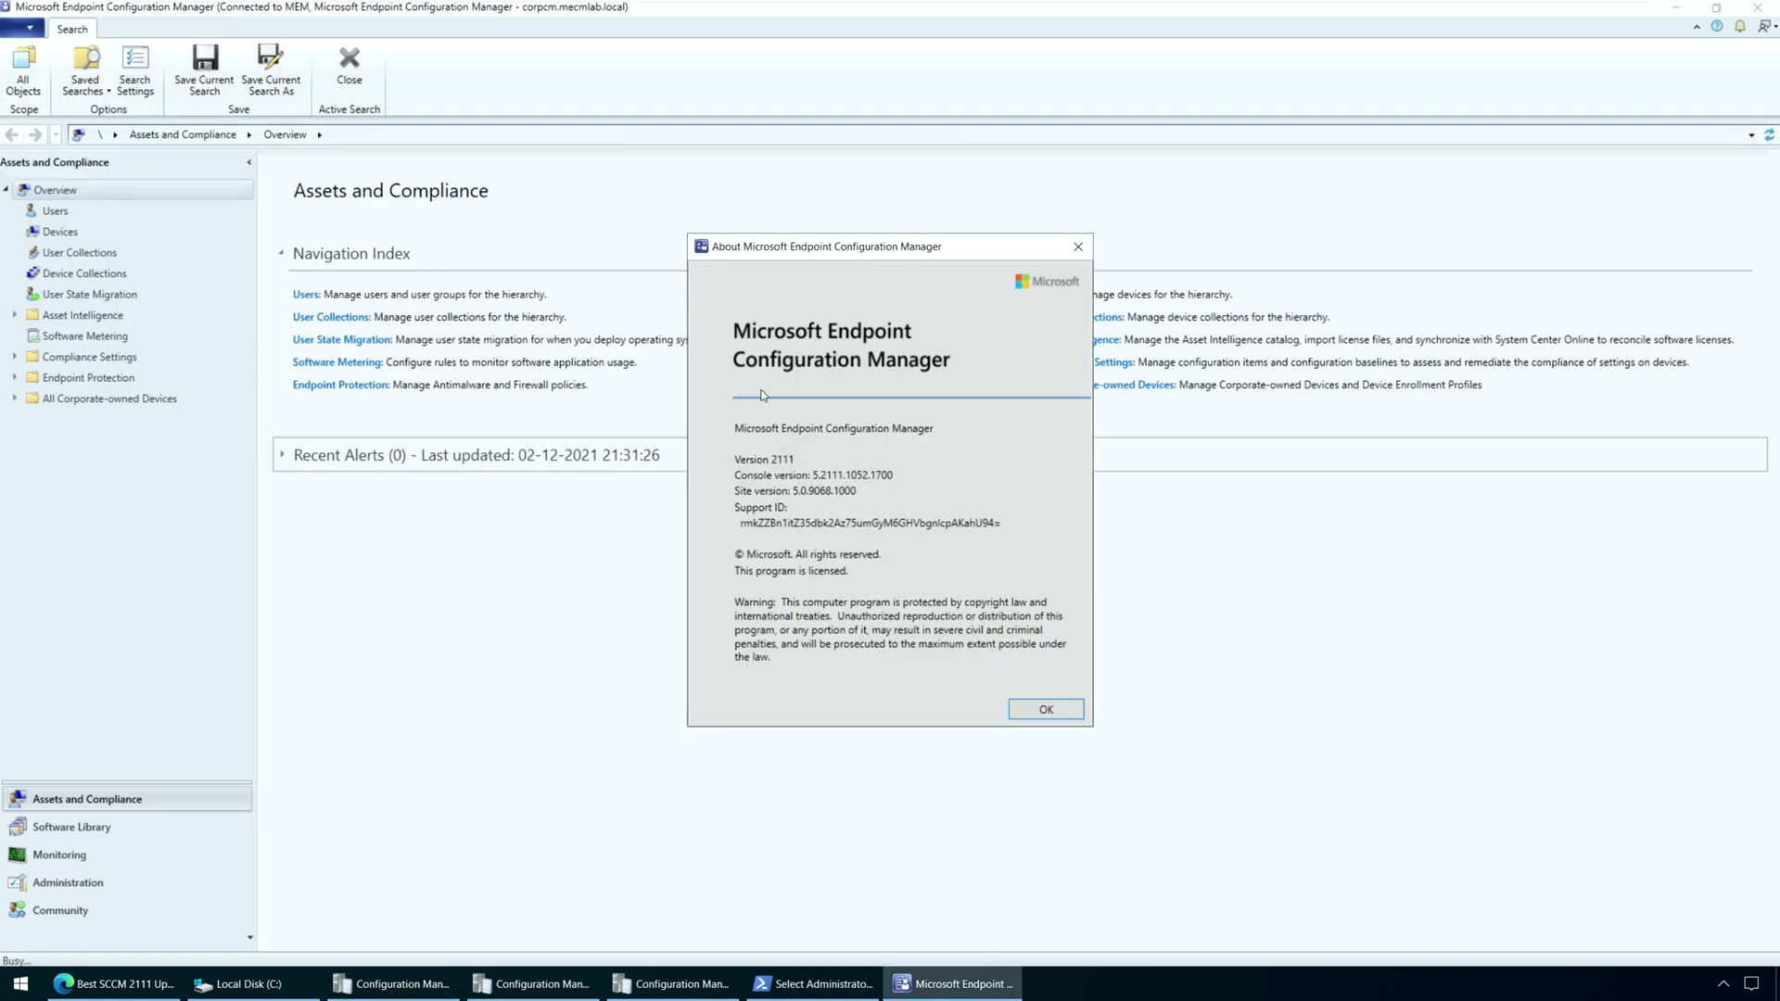
{"action": "left_click_drag", "start_coordinate": [813, 250], "coordinate": [670, 265]}
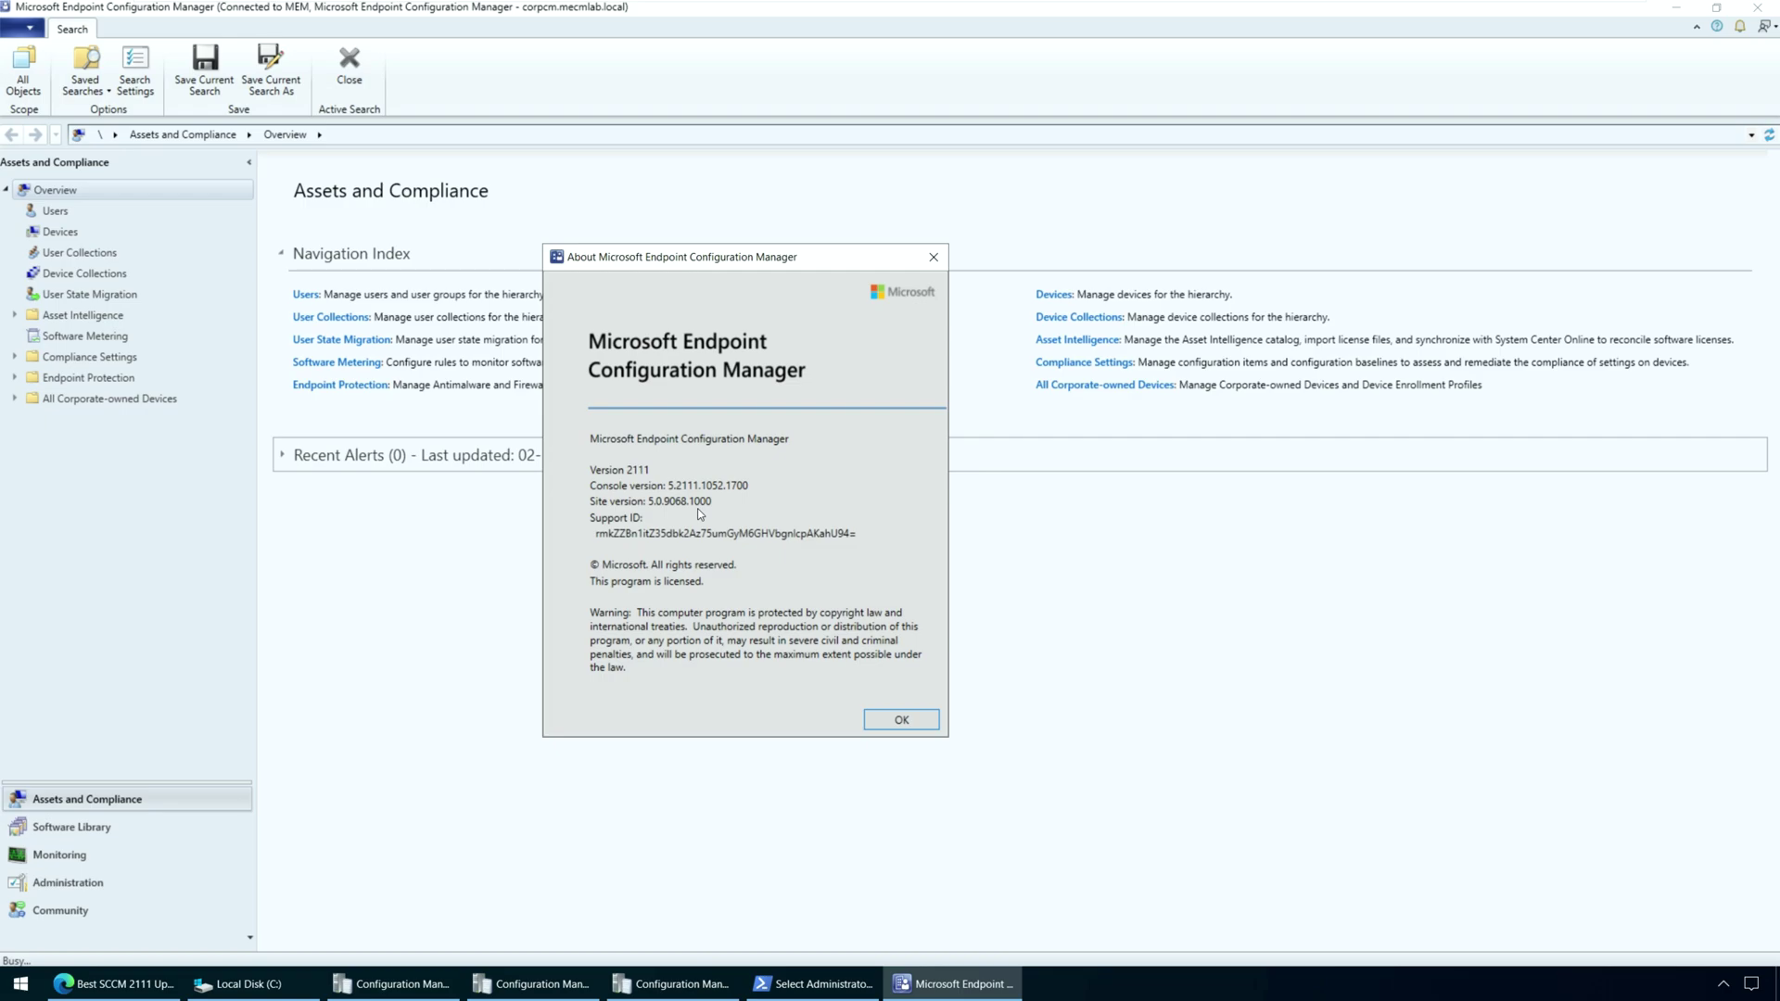
{"action": "left_click", "coordinate": [886, 724]}
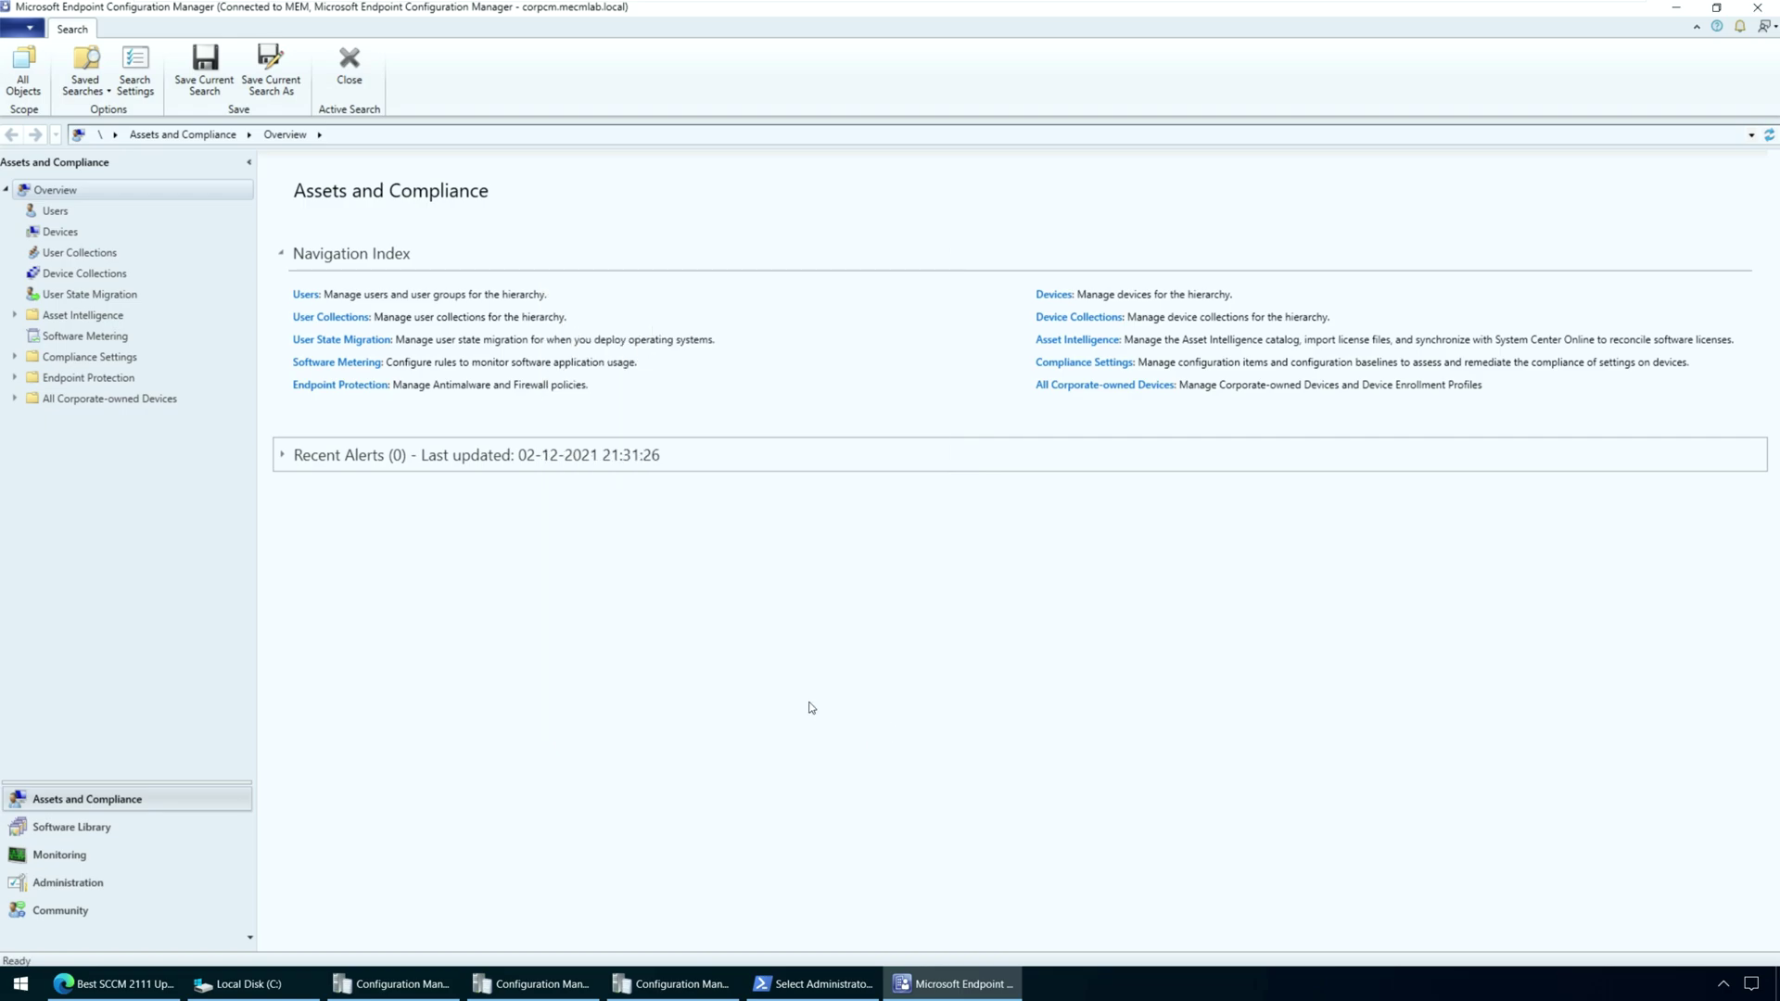
- Check the version and build number in the properties of the MEM primary site under Site Configuration
{"action": "left_click", "coordinate": [196, 889]}
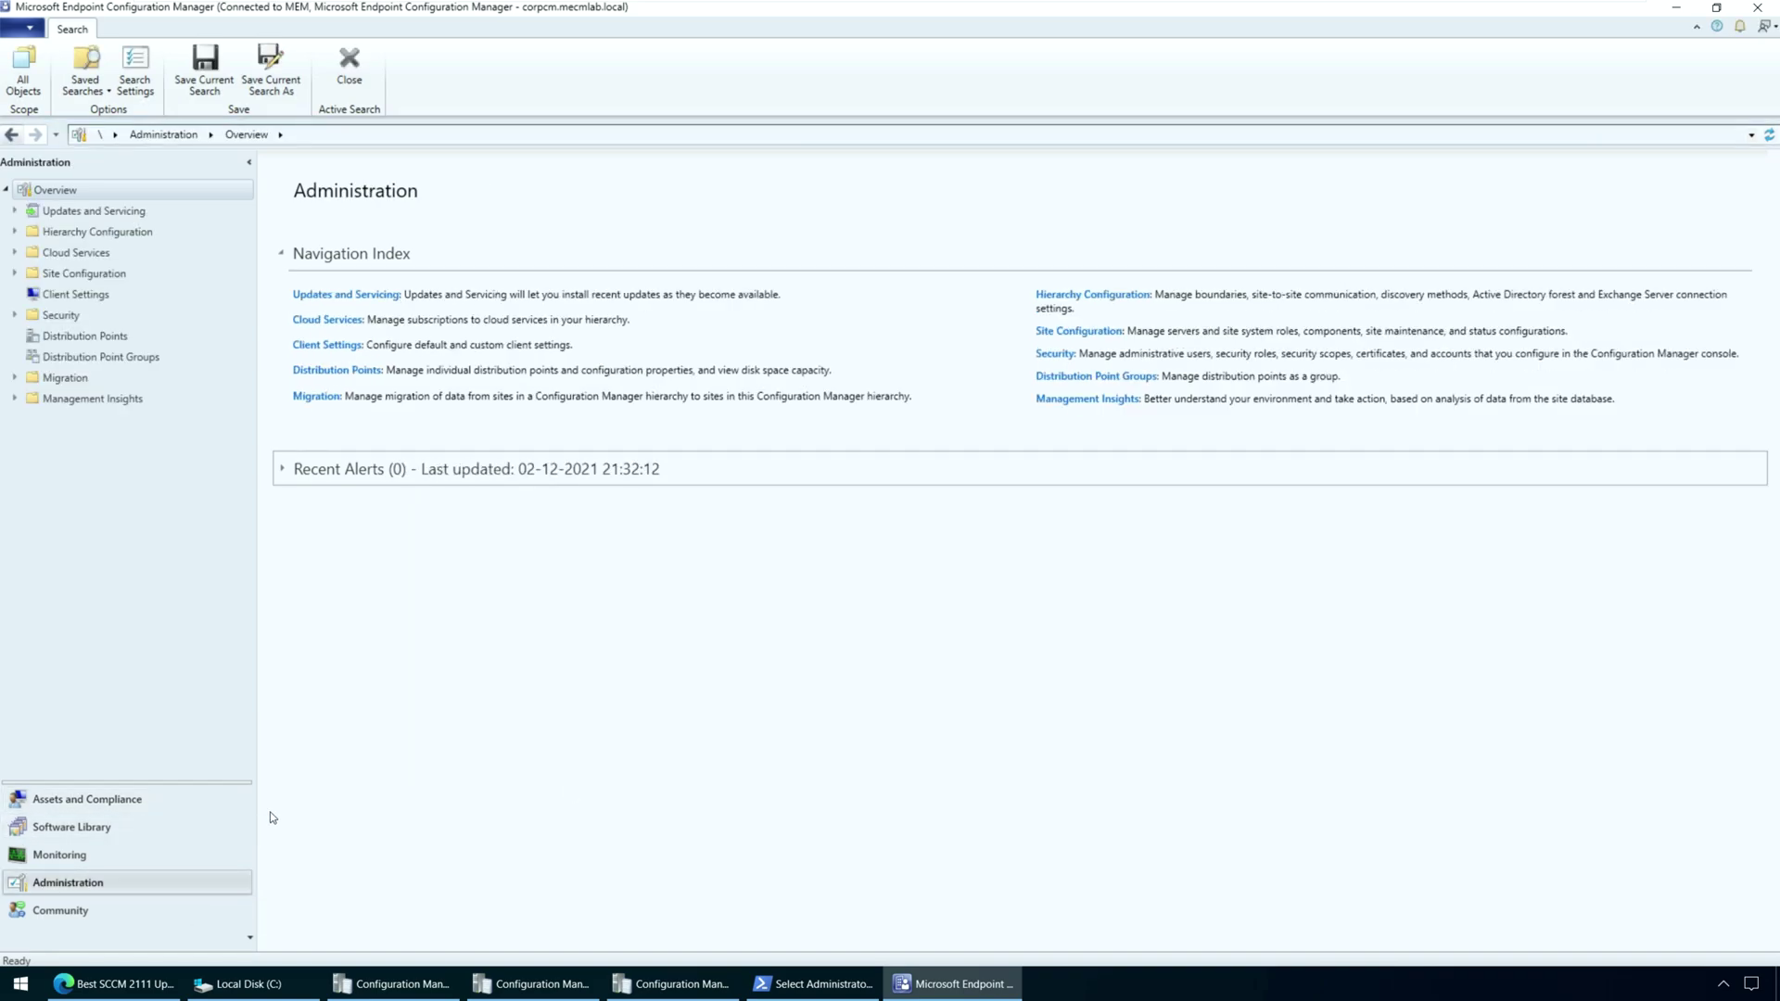
{"action": "left_click", "coordinate": [15, 276]}
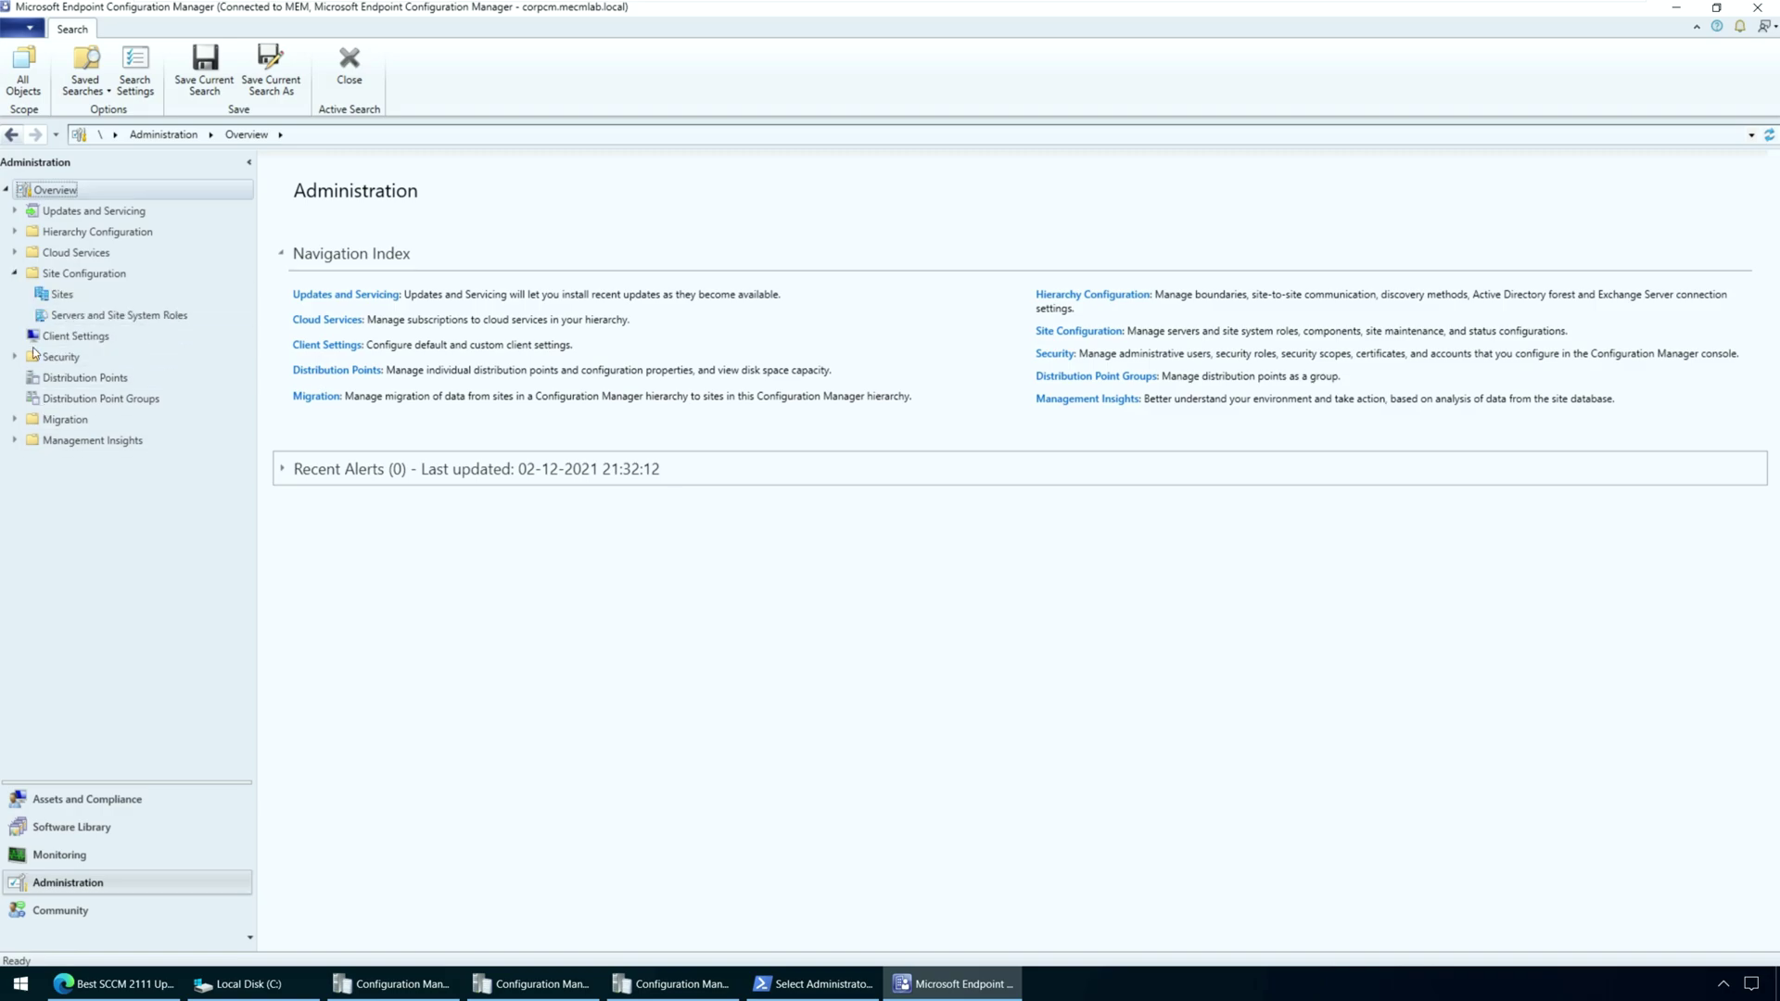
{"action": "left_click", "coordinate": [65, 296]}
{"action": "left_click", "coordinate": [485, 135]}
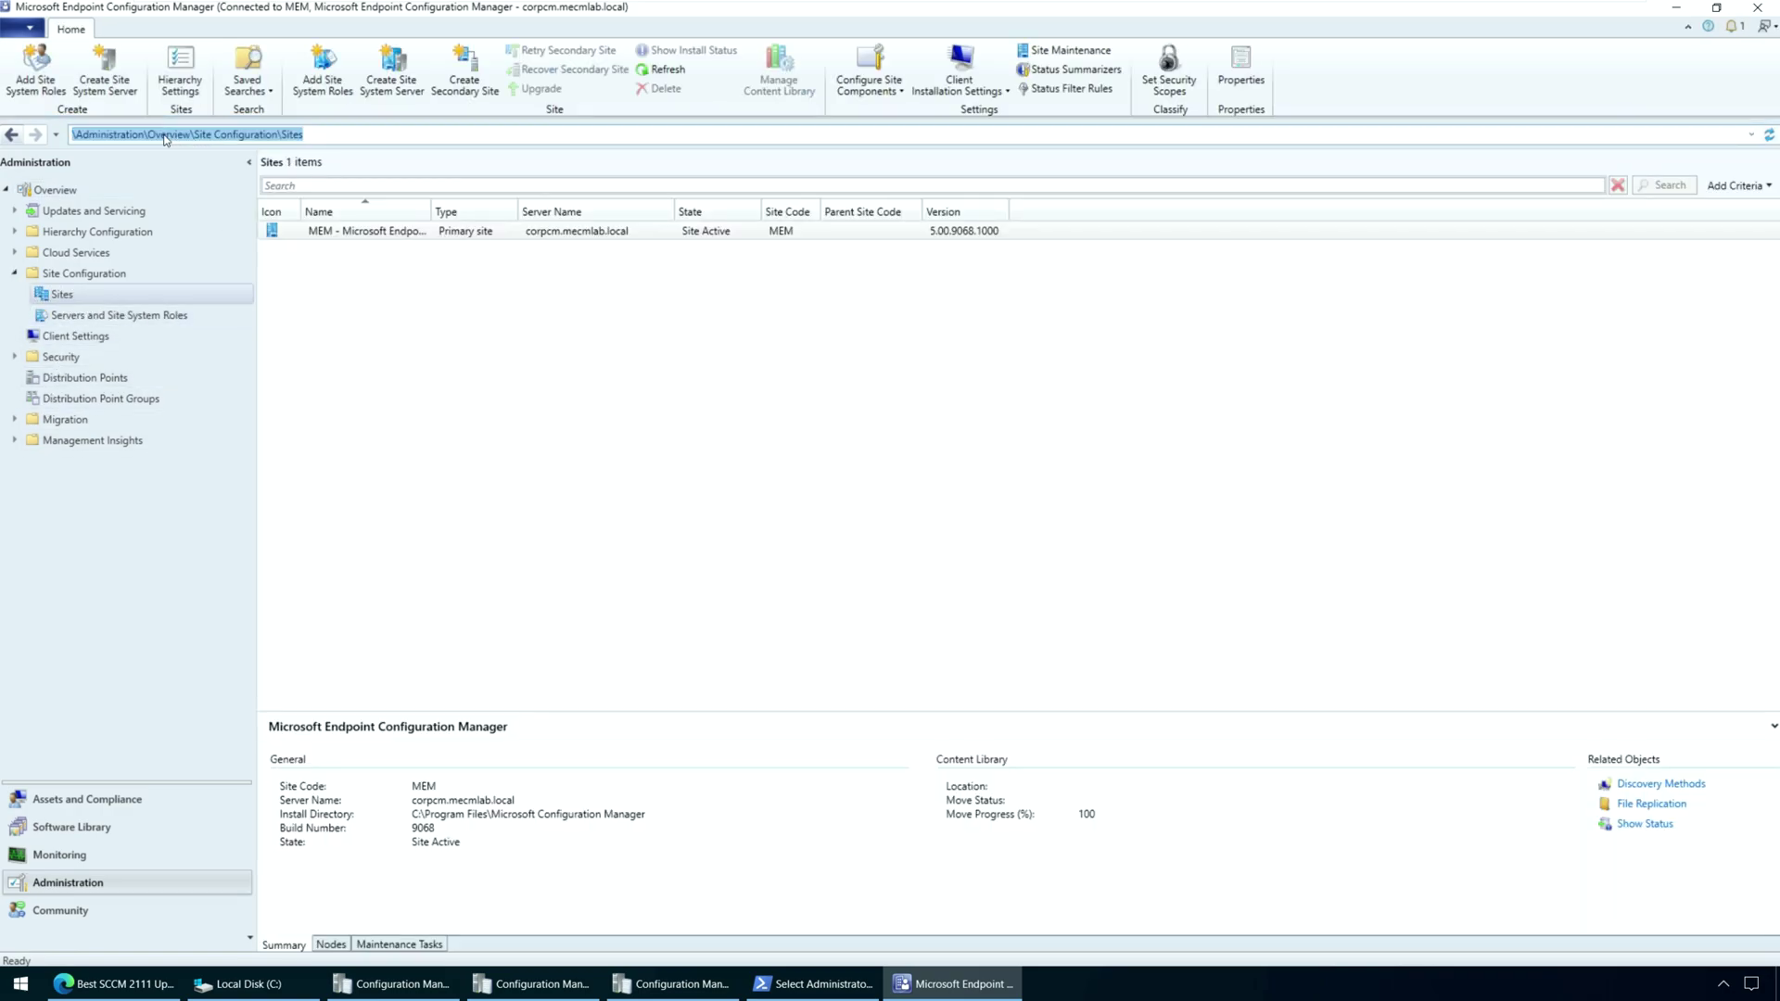
{"action": "right_click", "coordinate": [372, 234]}
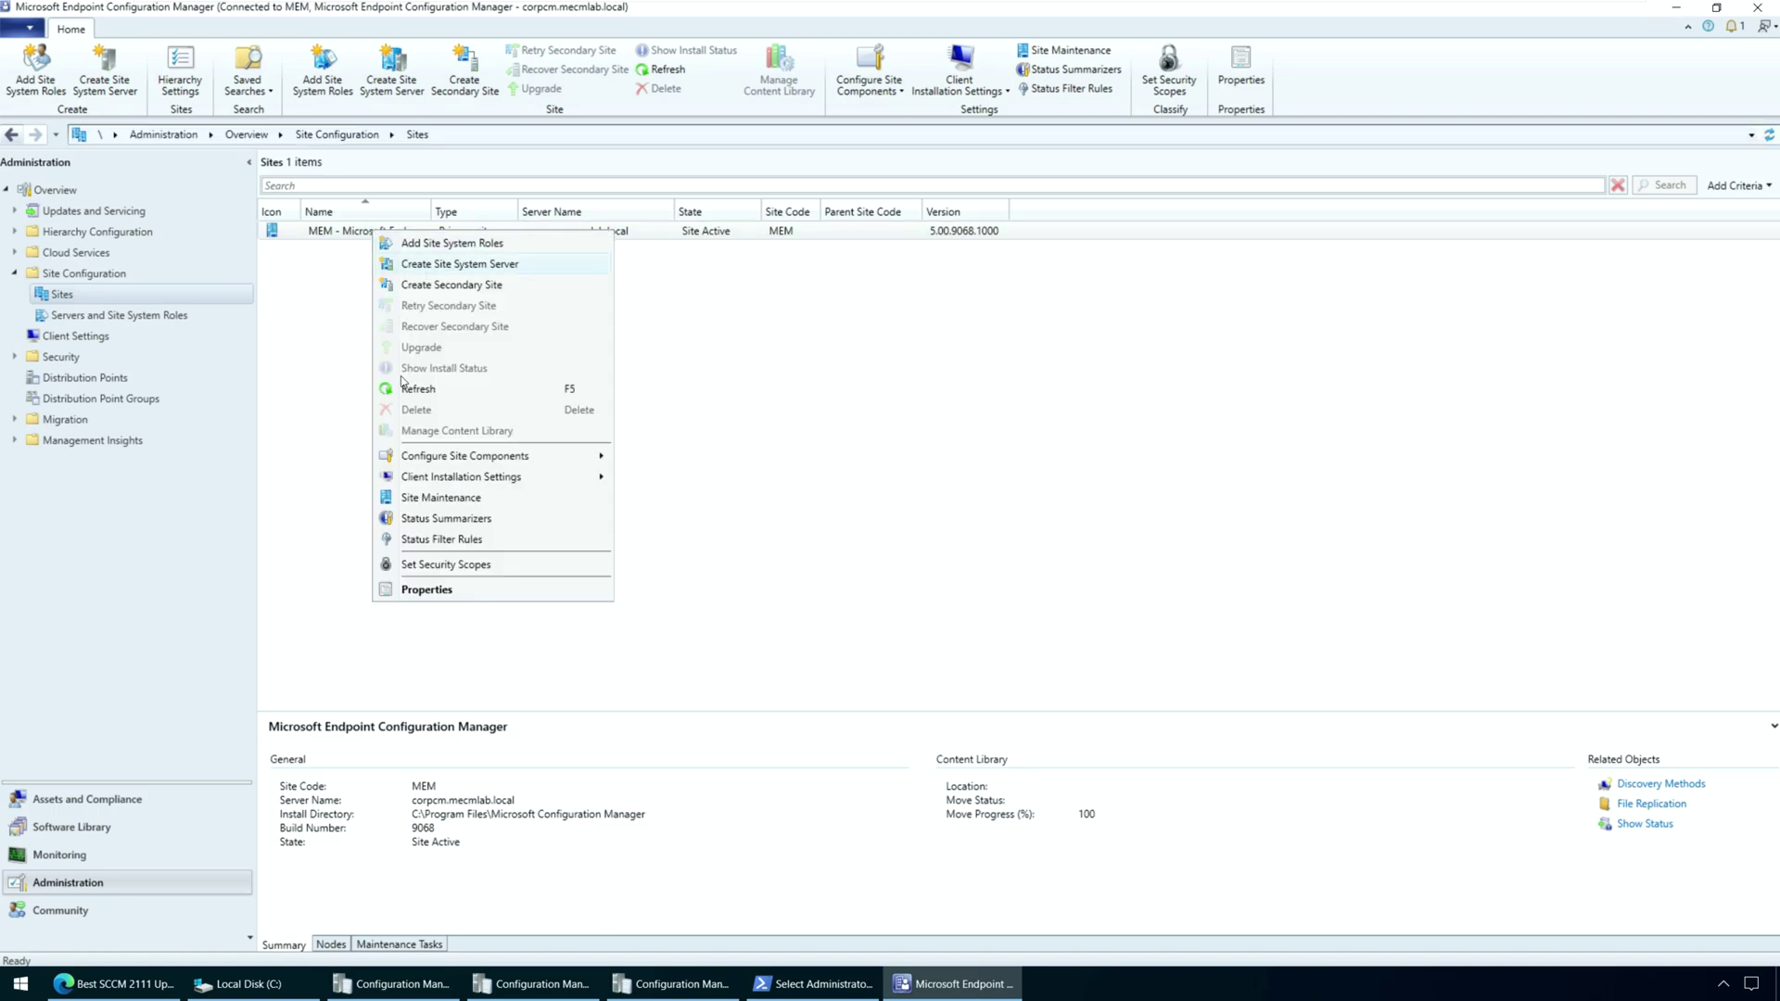
{"action": "left_click", "coordinate": [420, 591]}
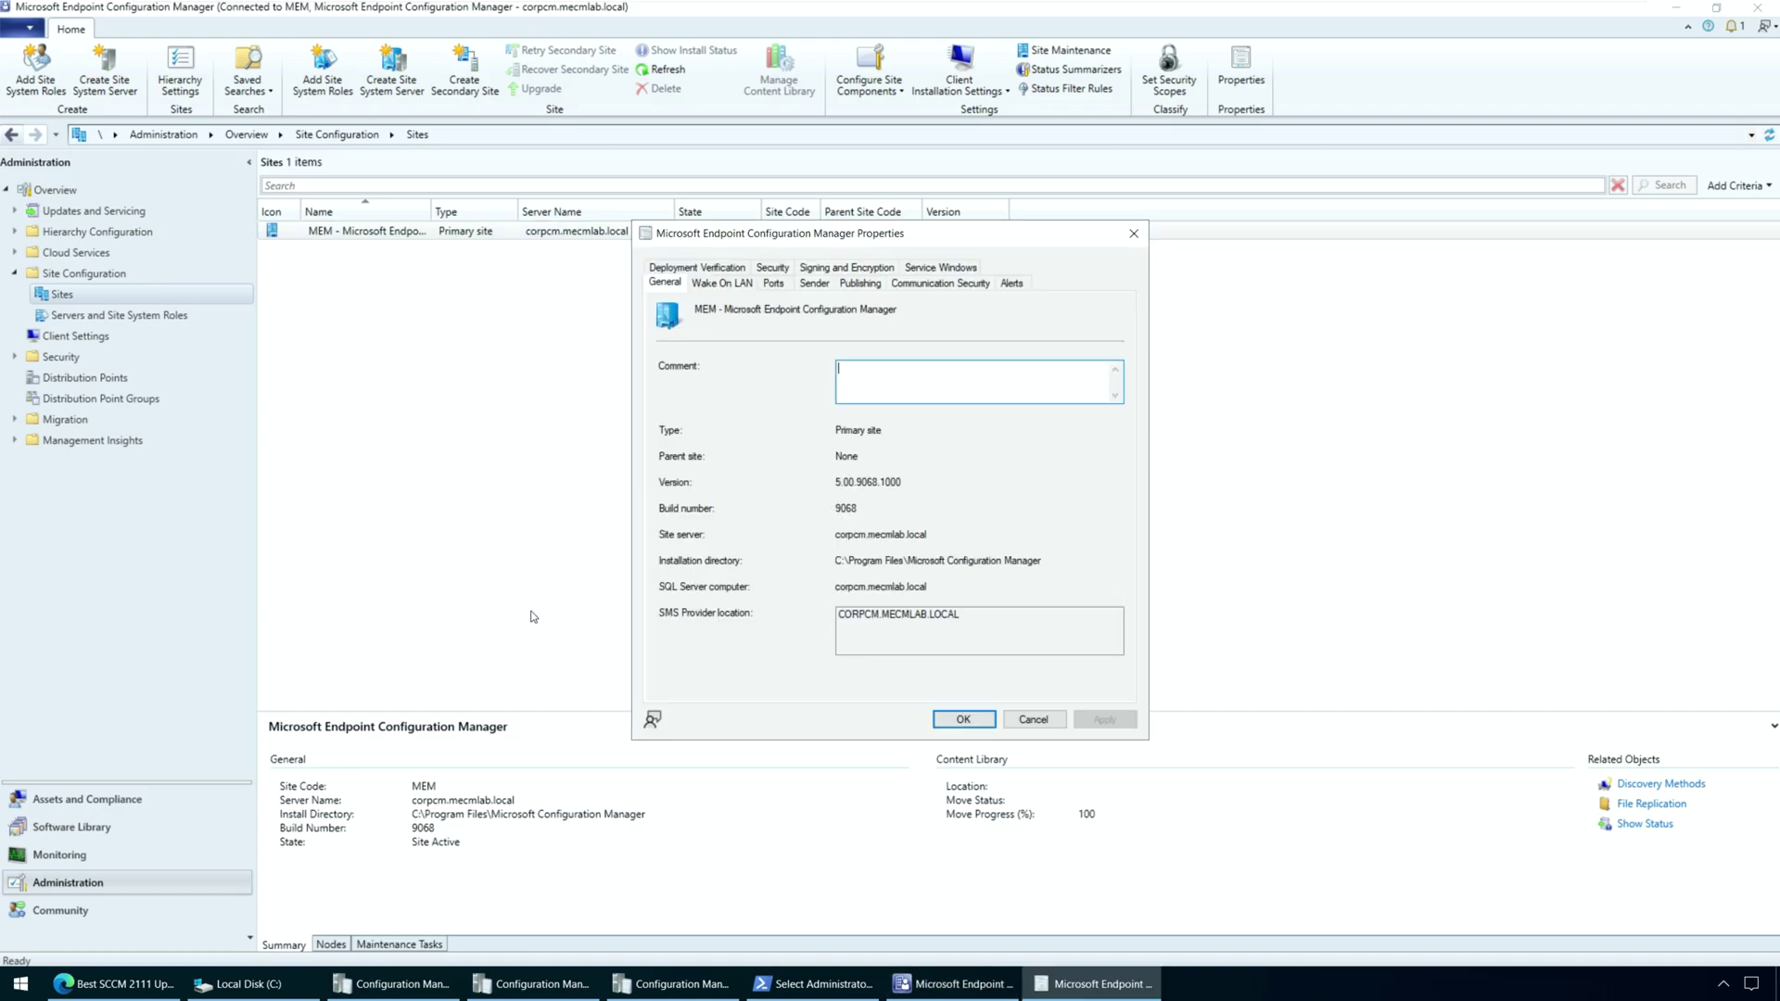
{"action": "left_click_drag", "start_coordinate": [835, 243], "coordinate": [623, 313]}
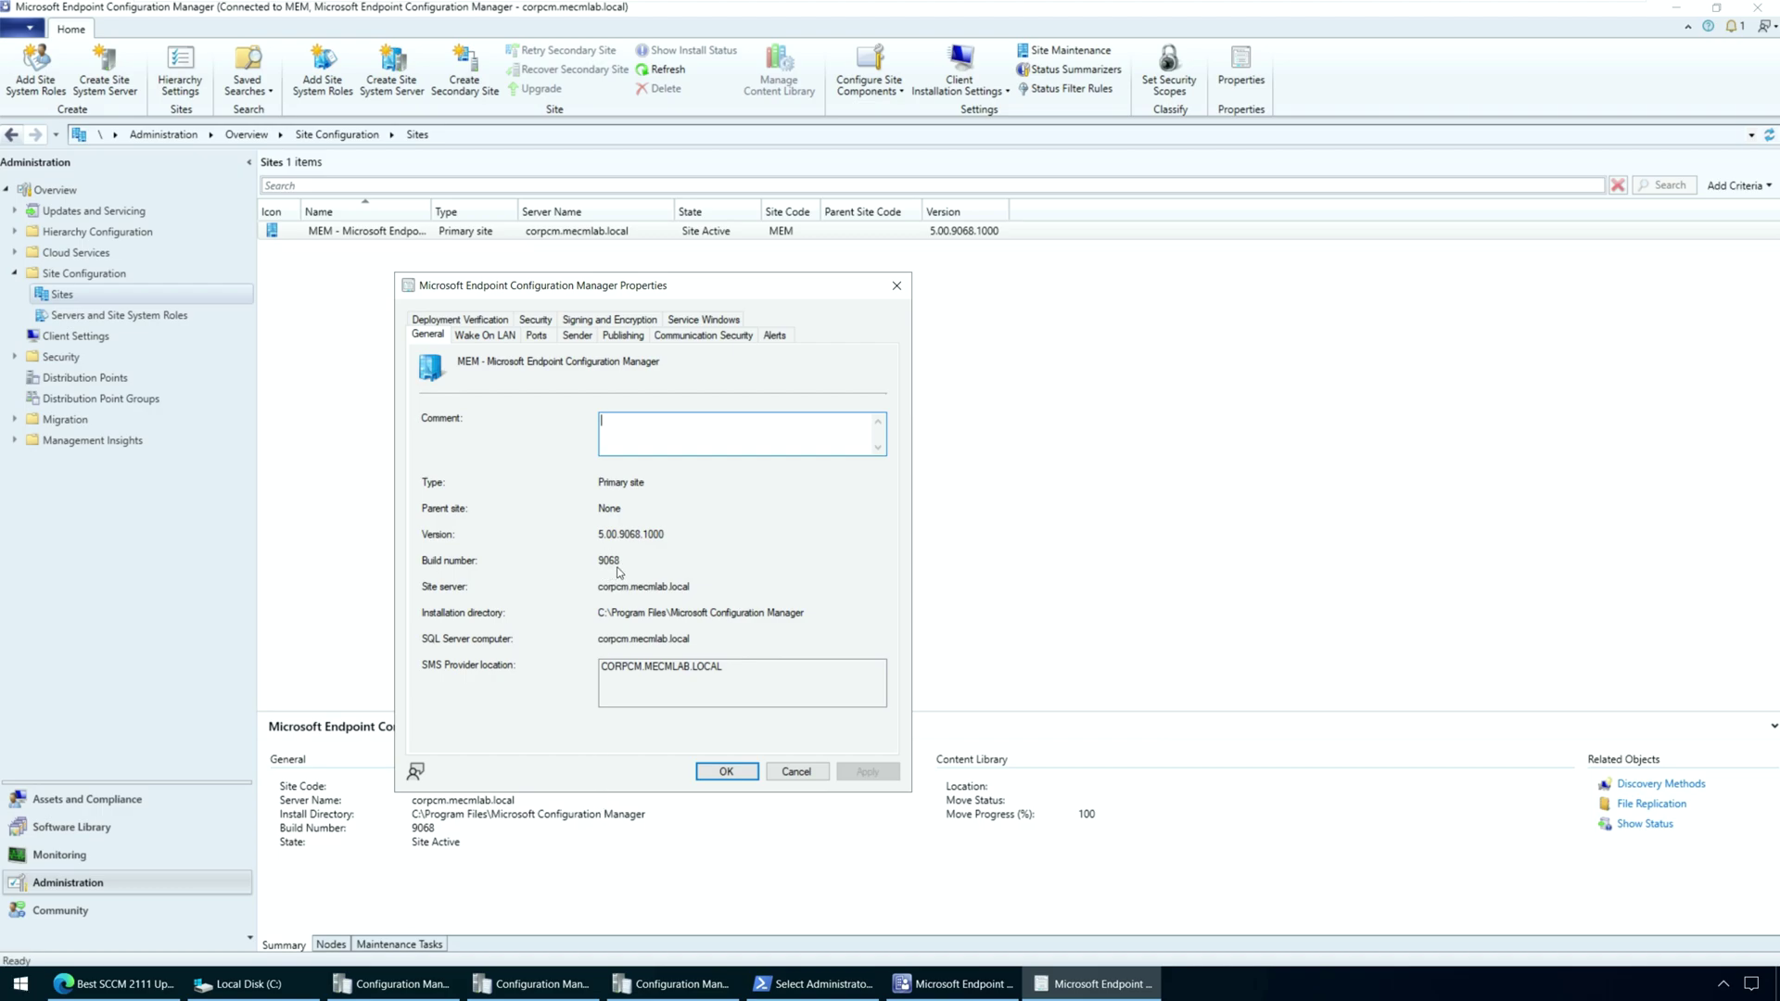
{"action": "left_click", "coordinate": [729, 772]}
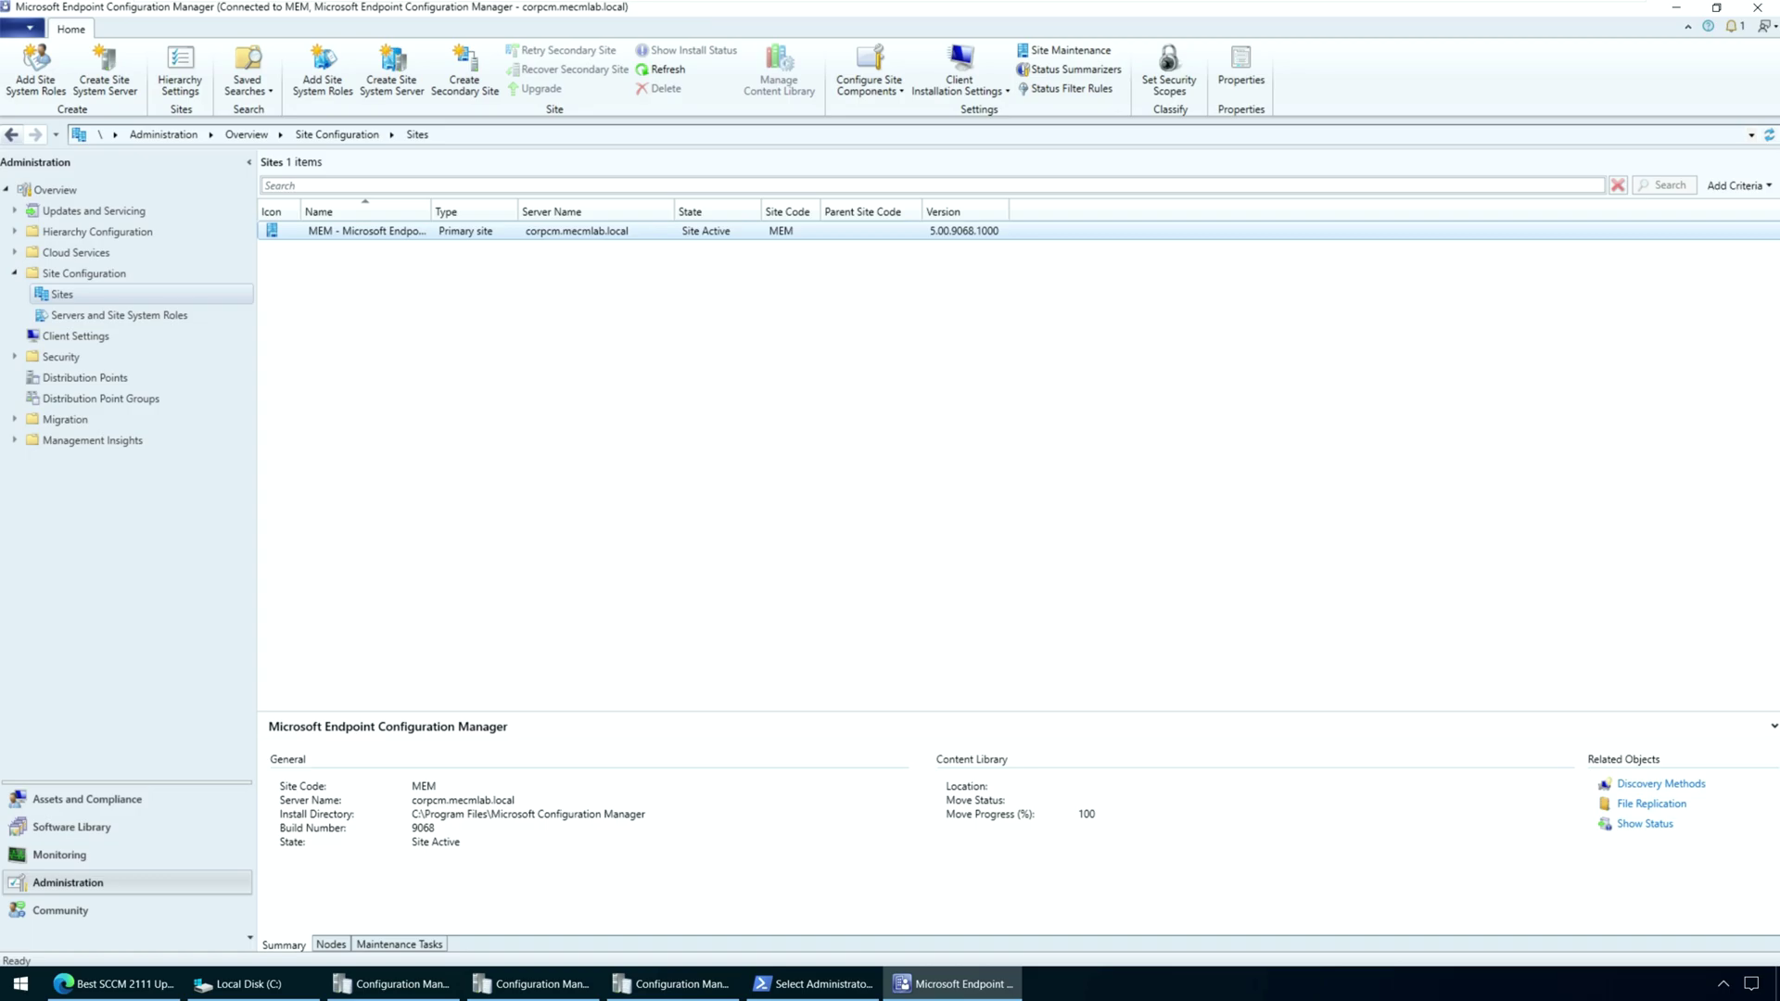
- Show the Configuration Manager Client Package details under Packages in the Software Library, and enlarge the details area
{"action": "left_click", "coordinate": [219, 833]}
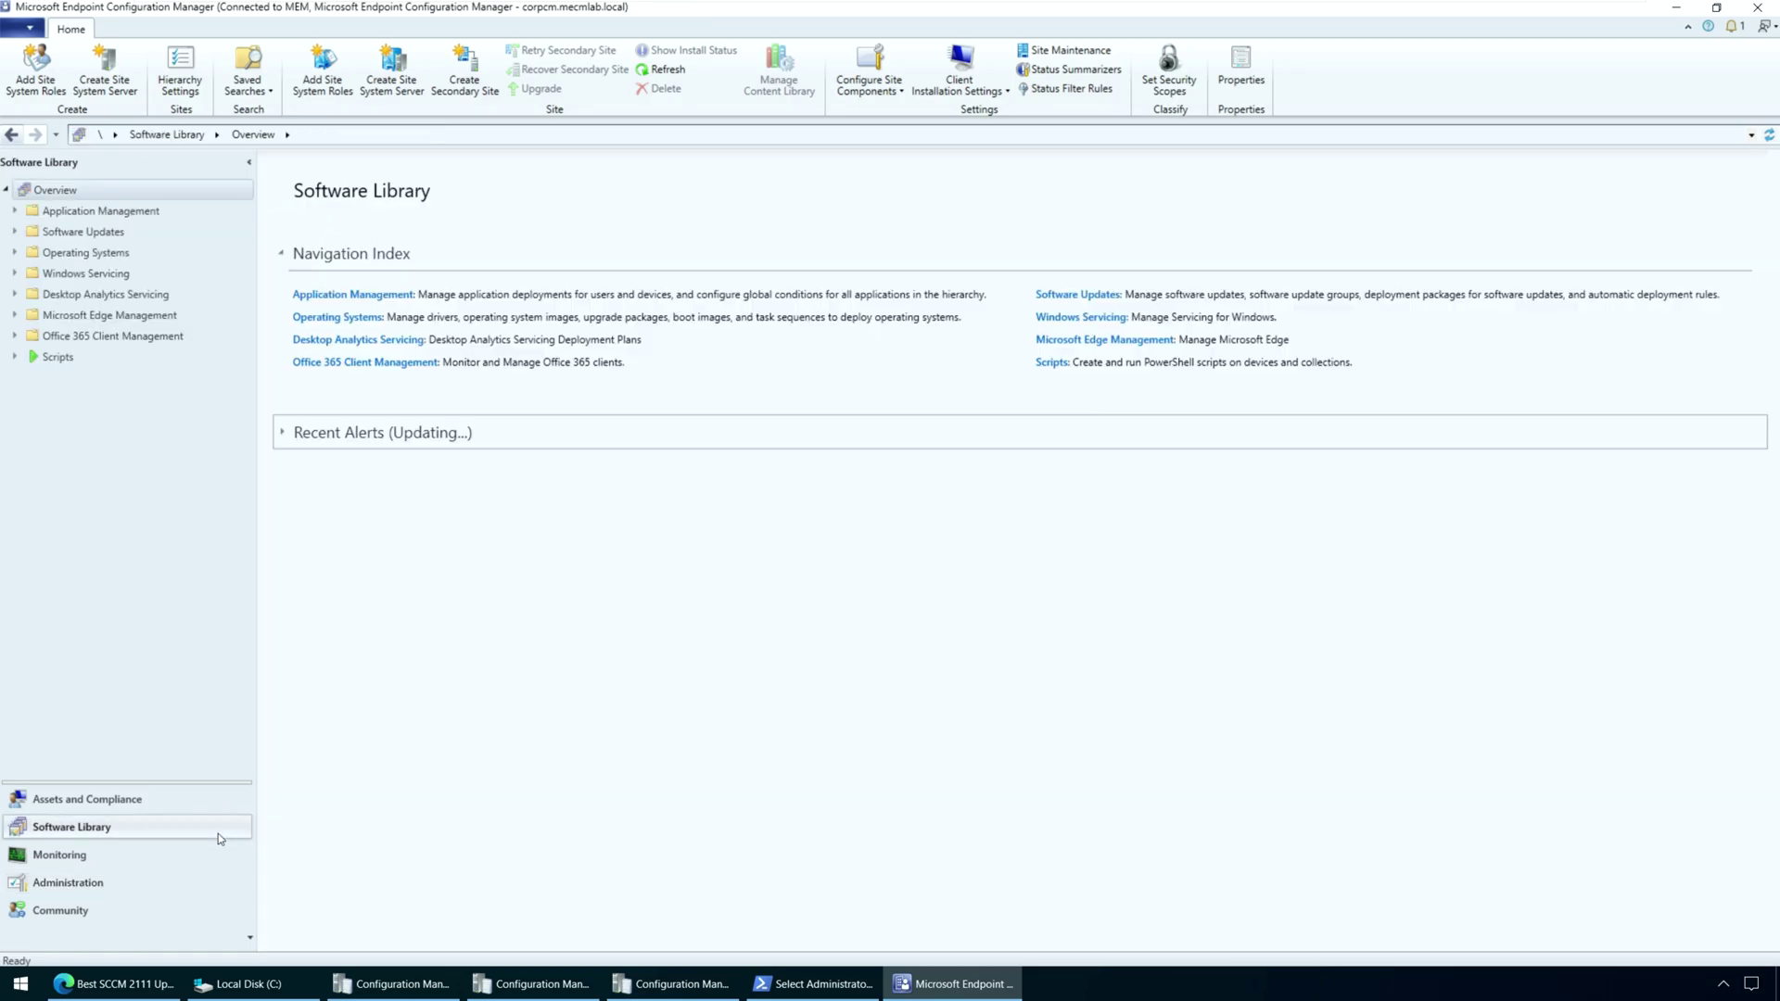
{"action": "left_click", "coordinate": [14, 211]}
{"action": "left_click", "coordinate": [74, 274]}
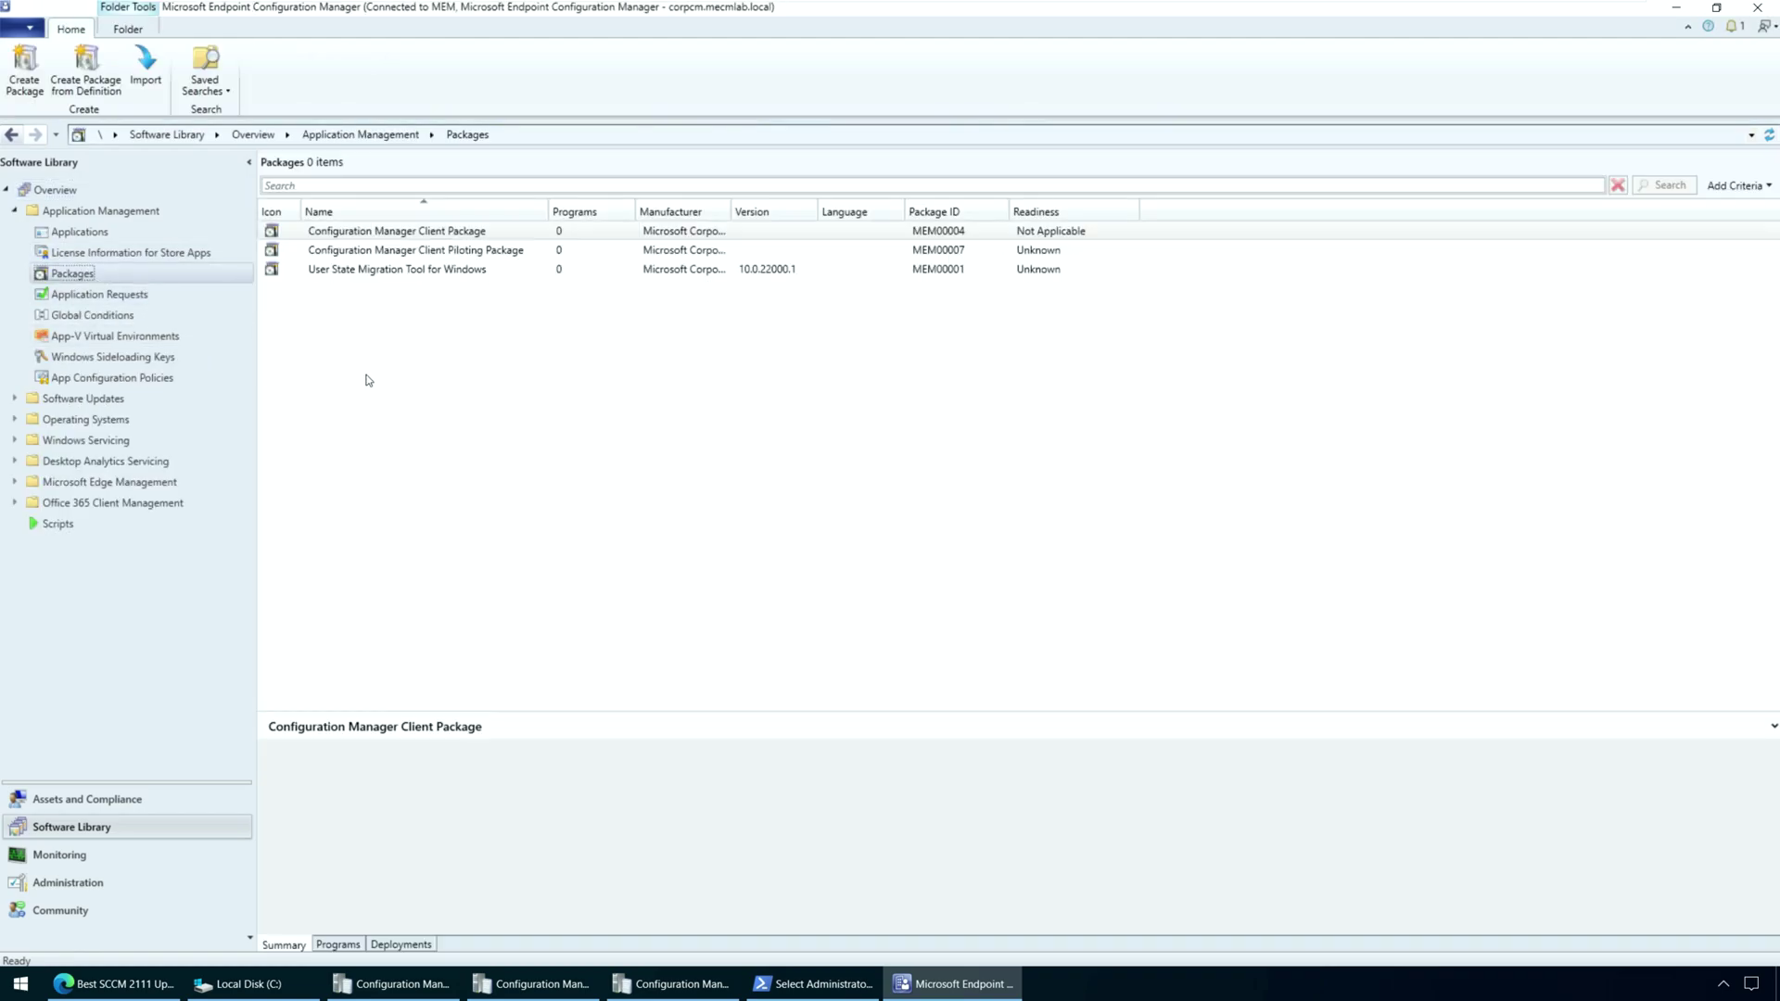
{"action": "left_click", "coordinate": [506, 236]}
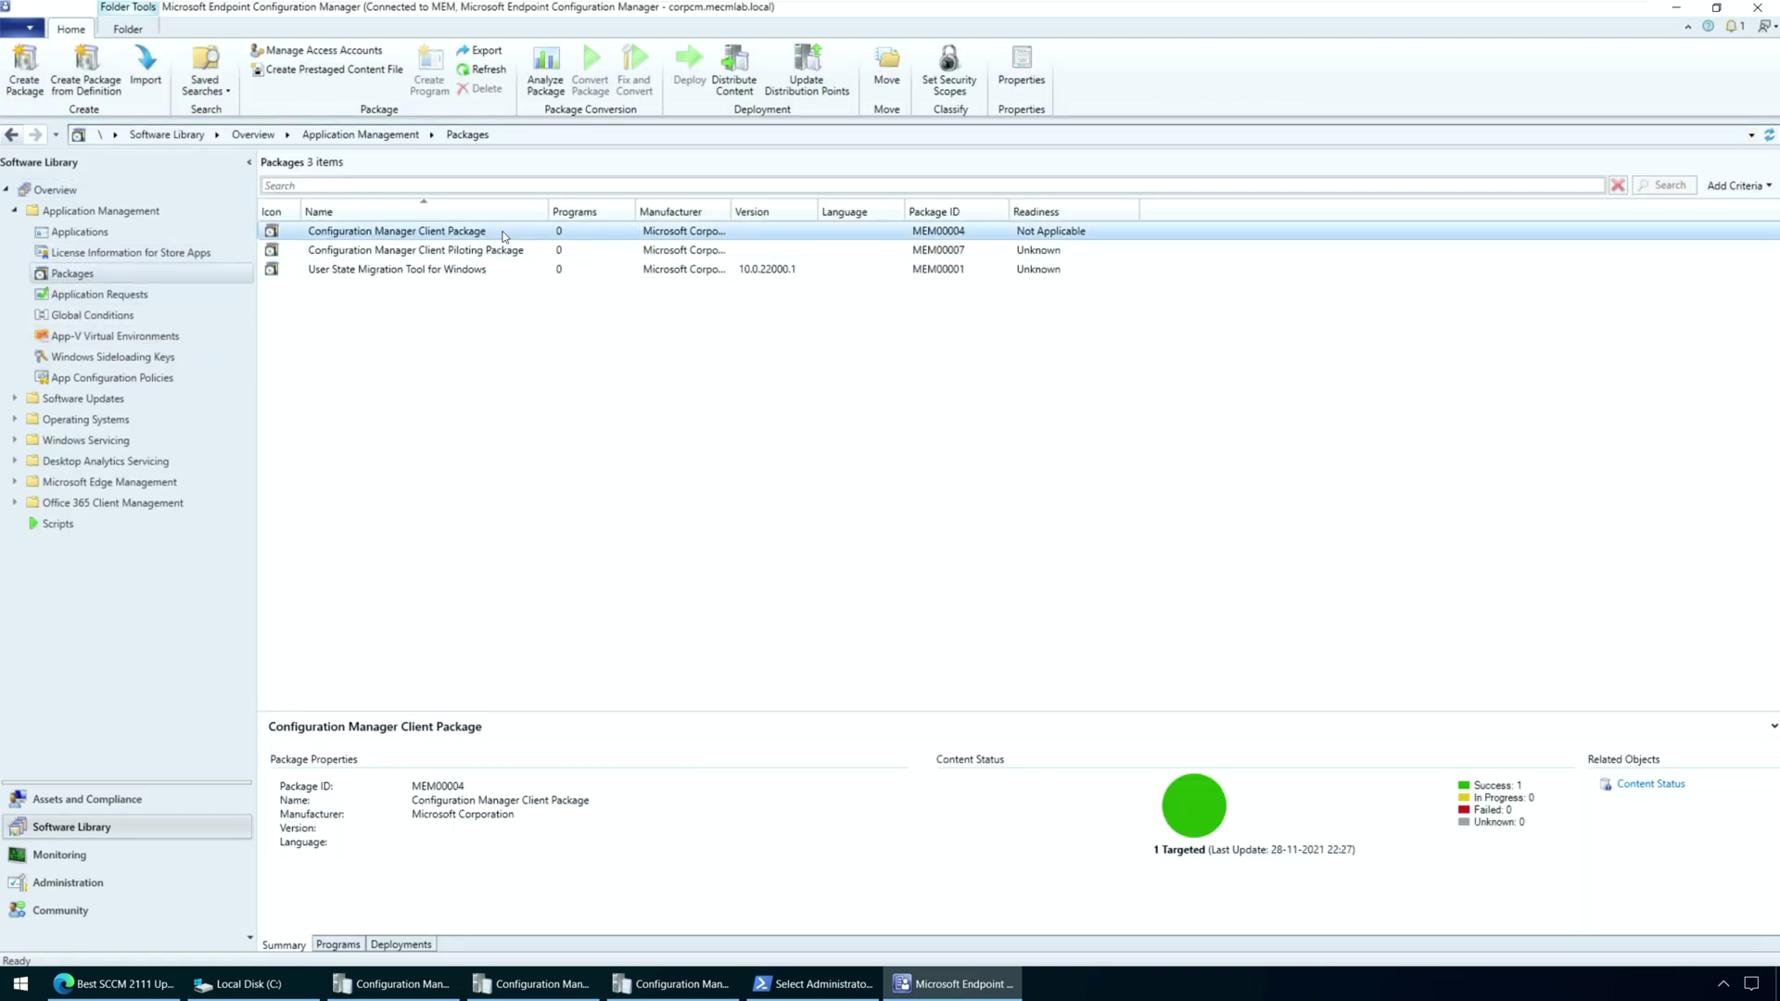
{"action": "left_click_drag", "start_coordinate": [795, 713], "coordinate": [796, 484]}
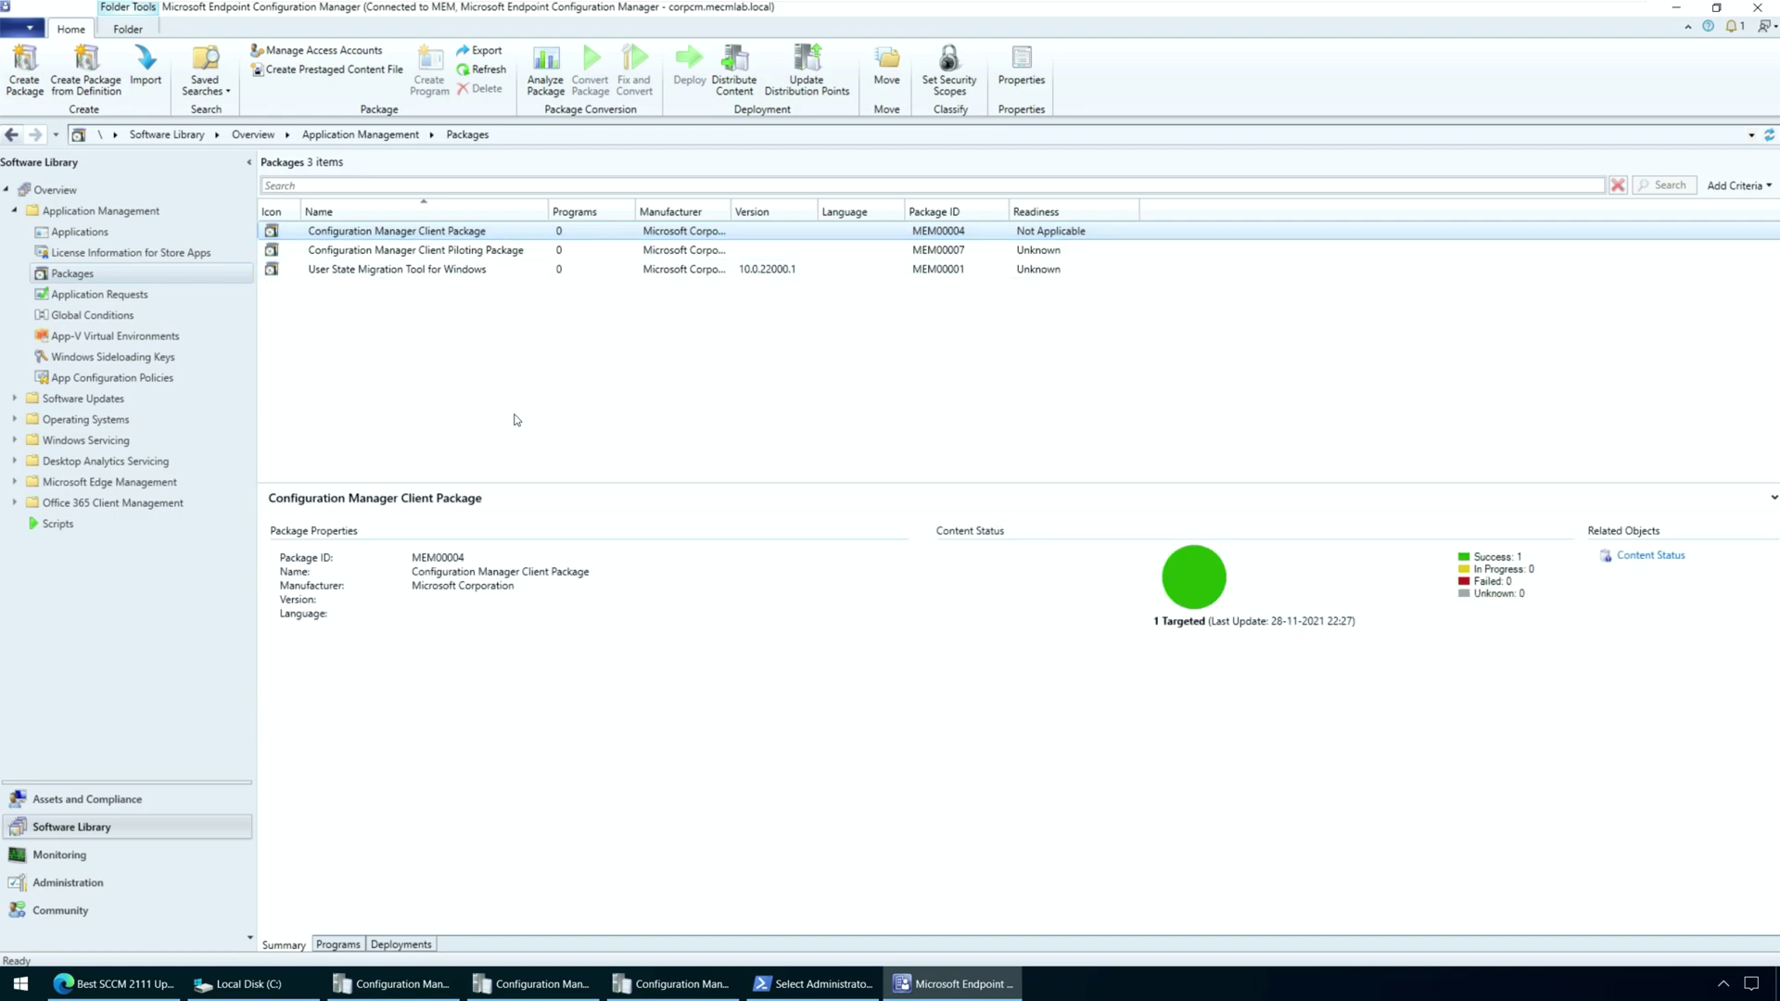
- Update the distribution points for the Configuration Manager Client Package
{"action": "left_click", "coordinate": [434, 253]}
{"action": "left_click", "coordinate": [437, 234]}
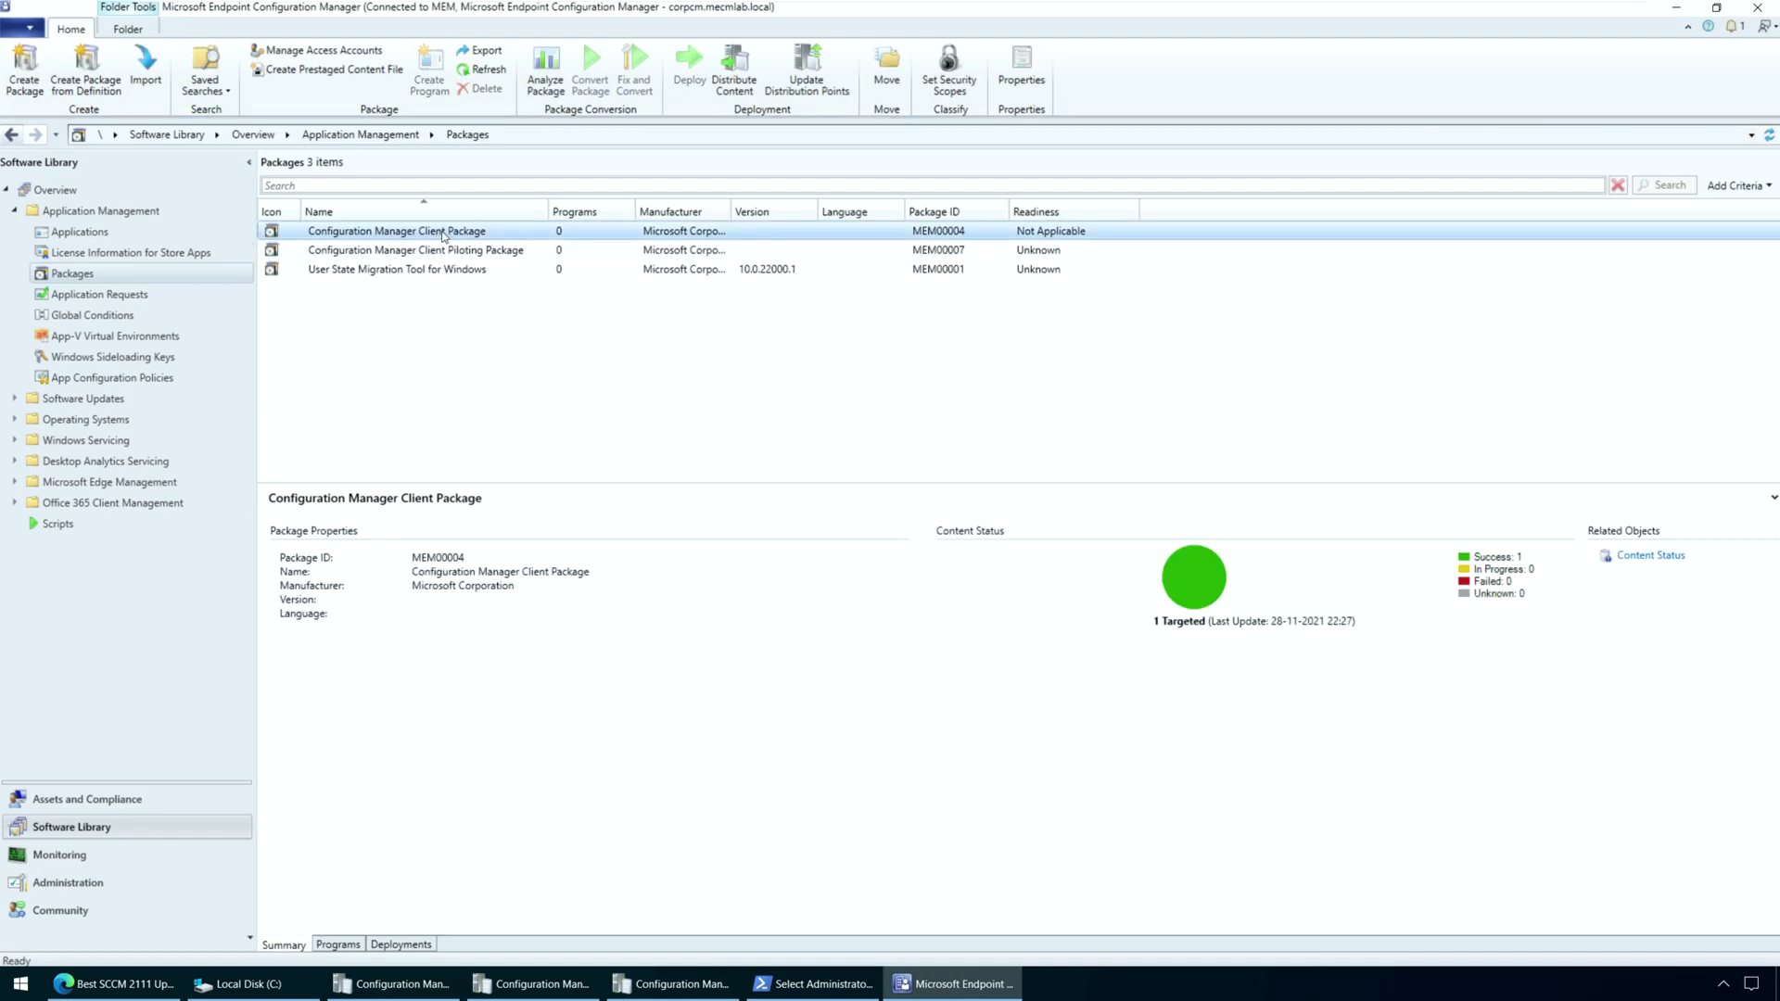
{"action": "right_click", "coordinate": [444, 236]}
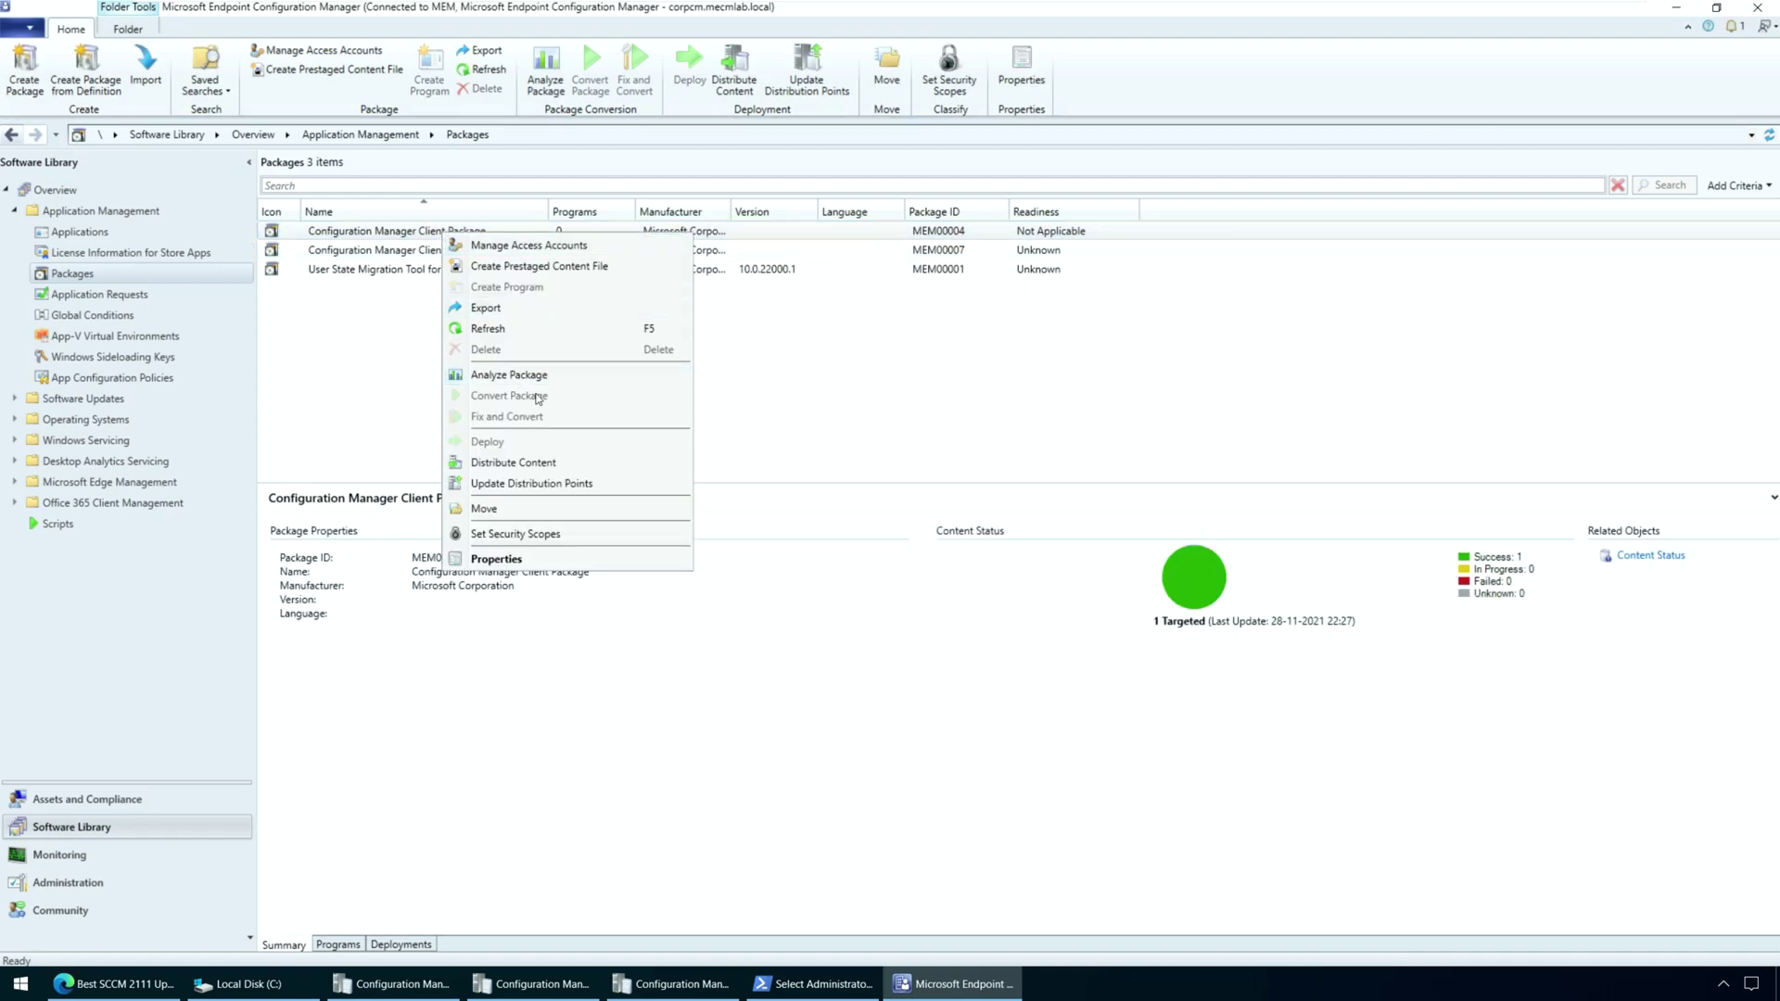
{"action": "left_click", "coordinate": [608, 490]}
{"action": "left_click", "coordinate": [953, 562]}
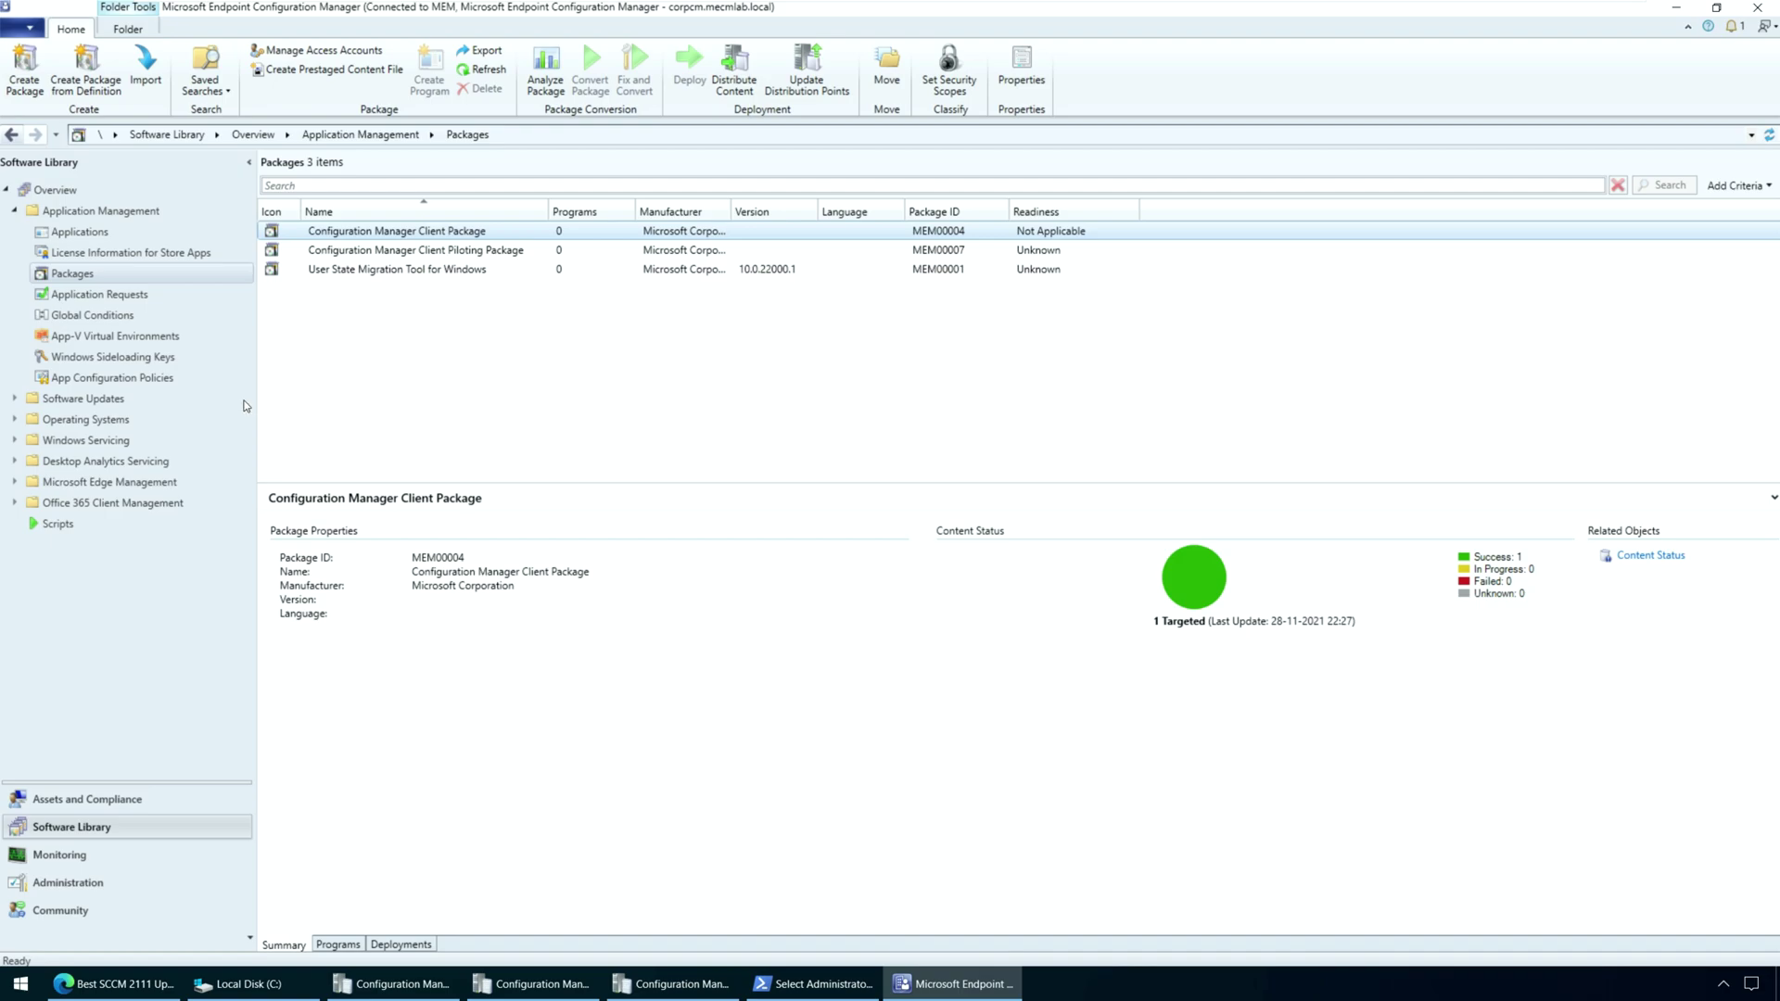
- Show the boot images under Operating Systems and examine the details of Boot image (x64) and Boot image (x86)
{"action": "left_click", "coordinate": [14, 419]}
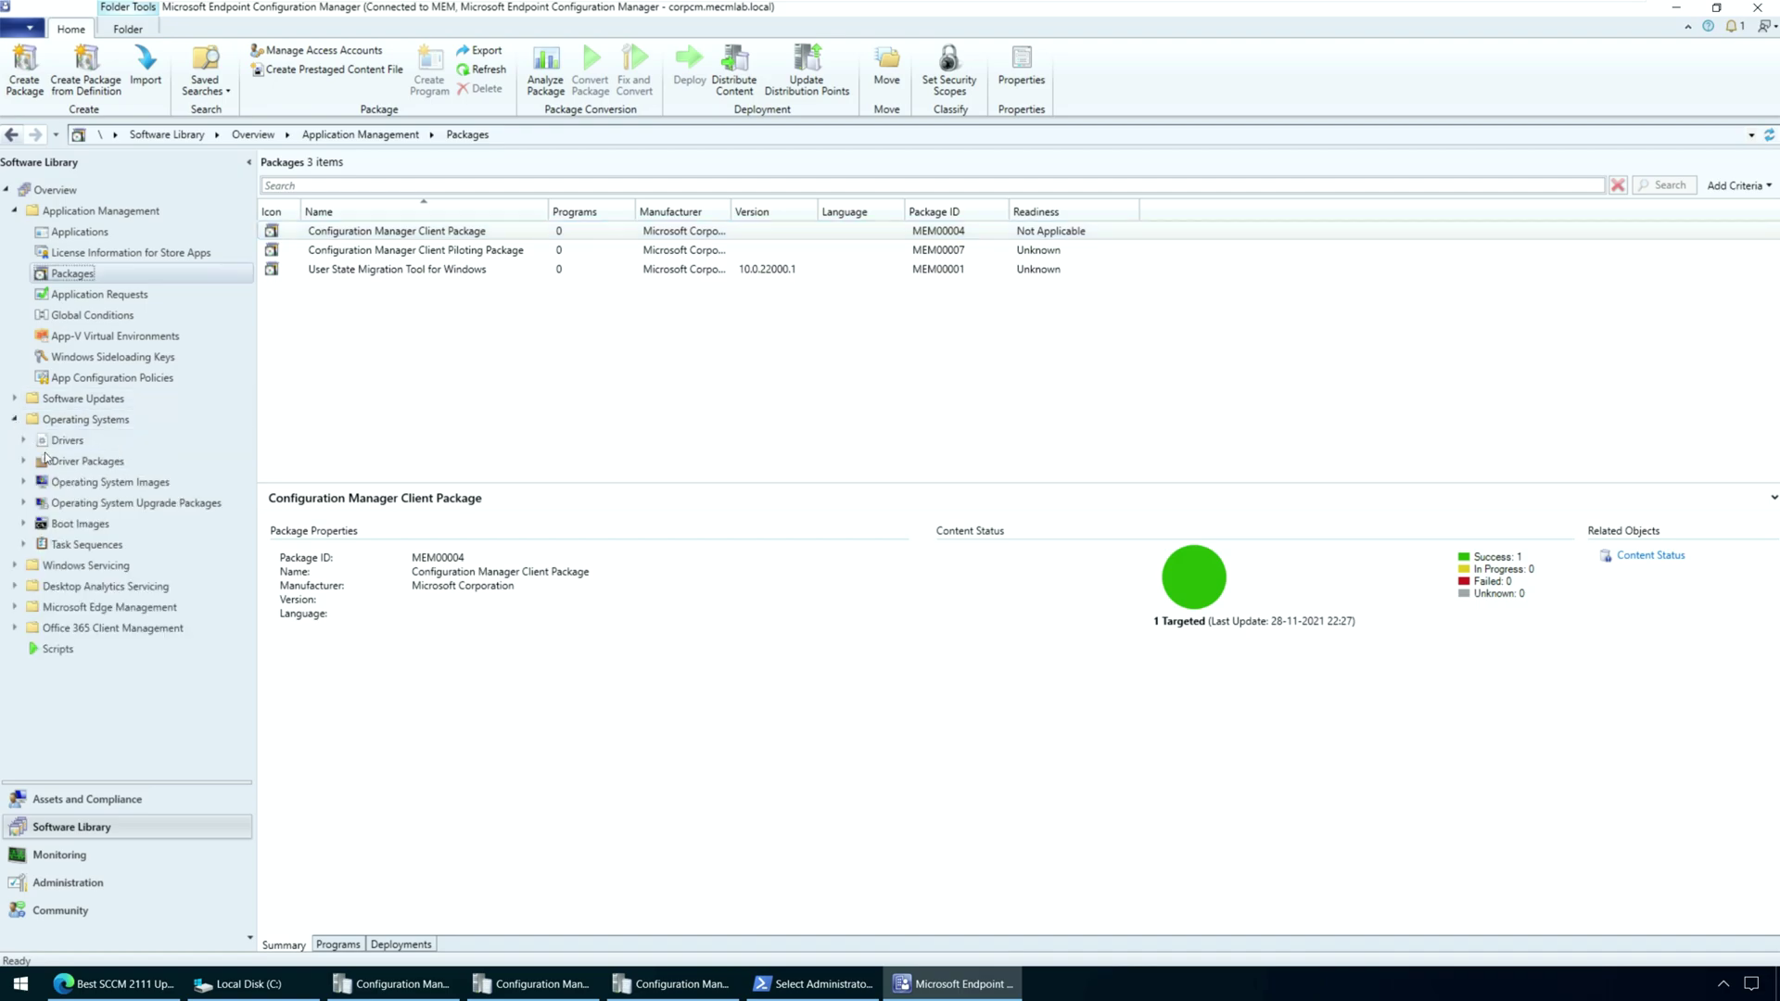
{"action": "left_click", "coordinate": [102, 524]}
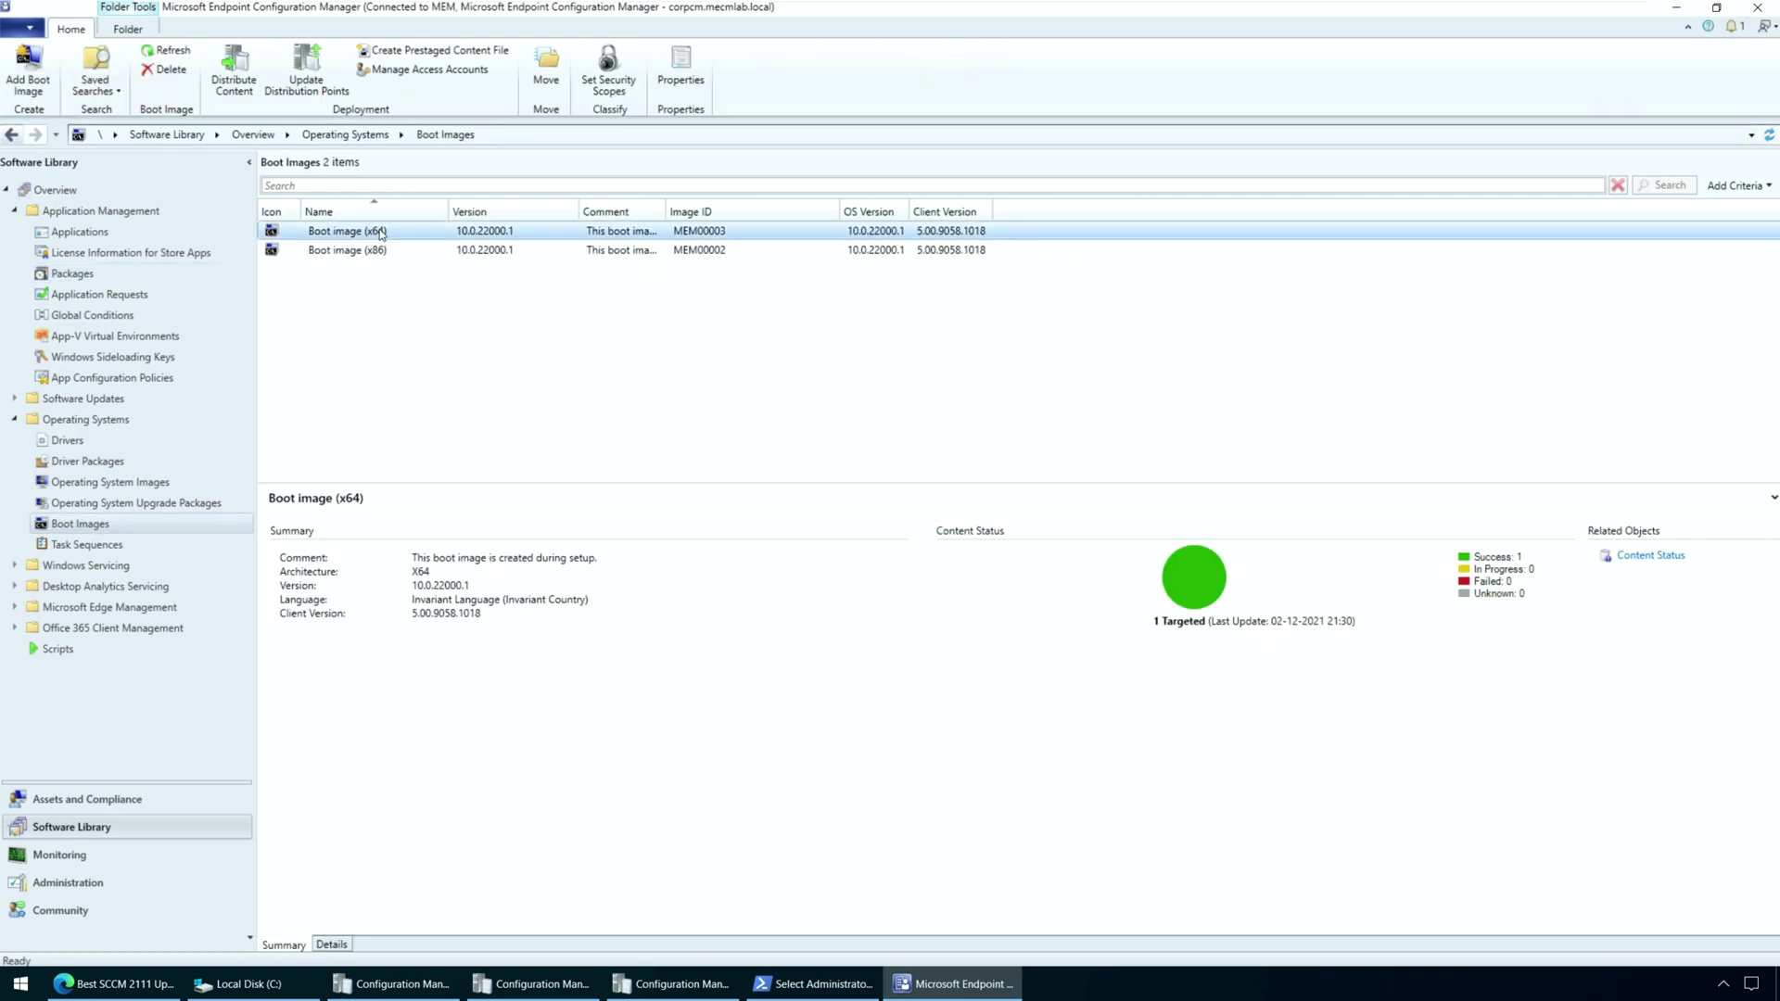
{"action": "right_click", "coordinate": [396, 236]}
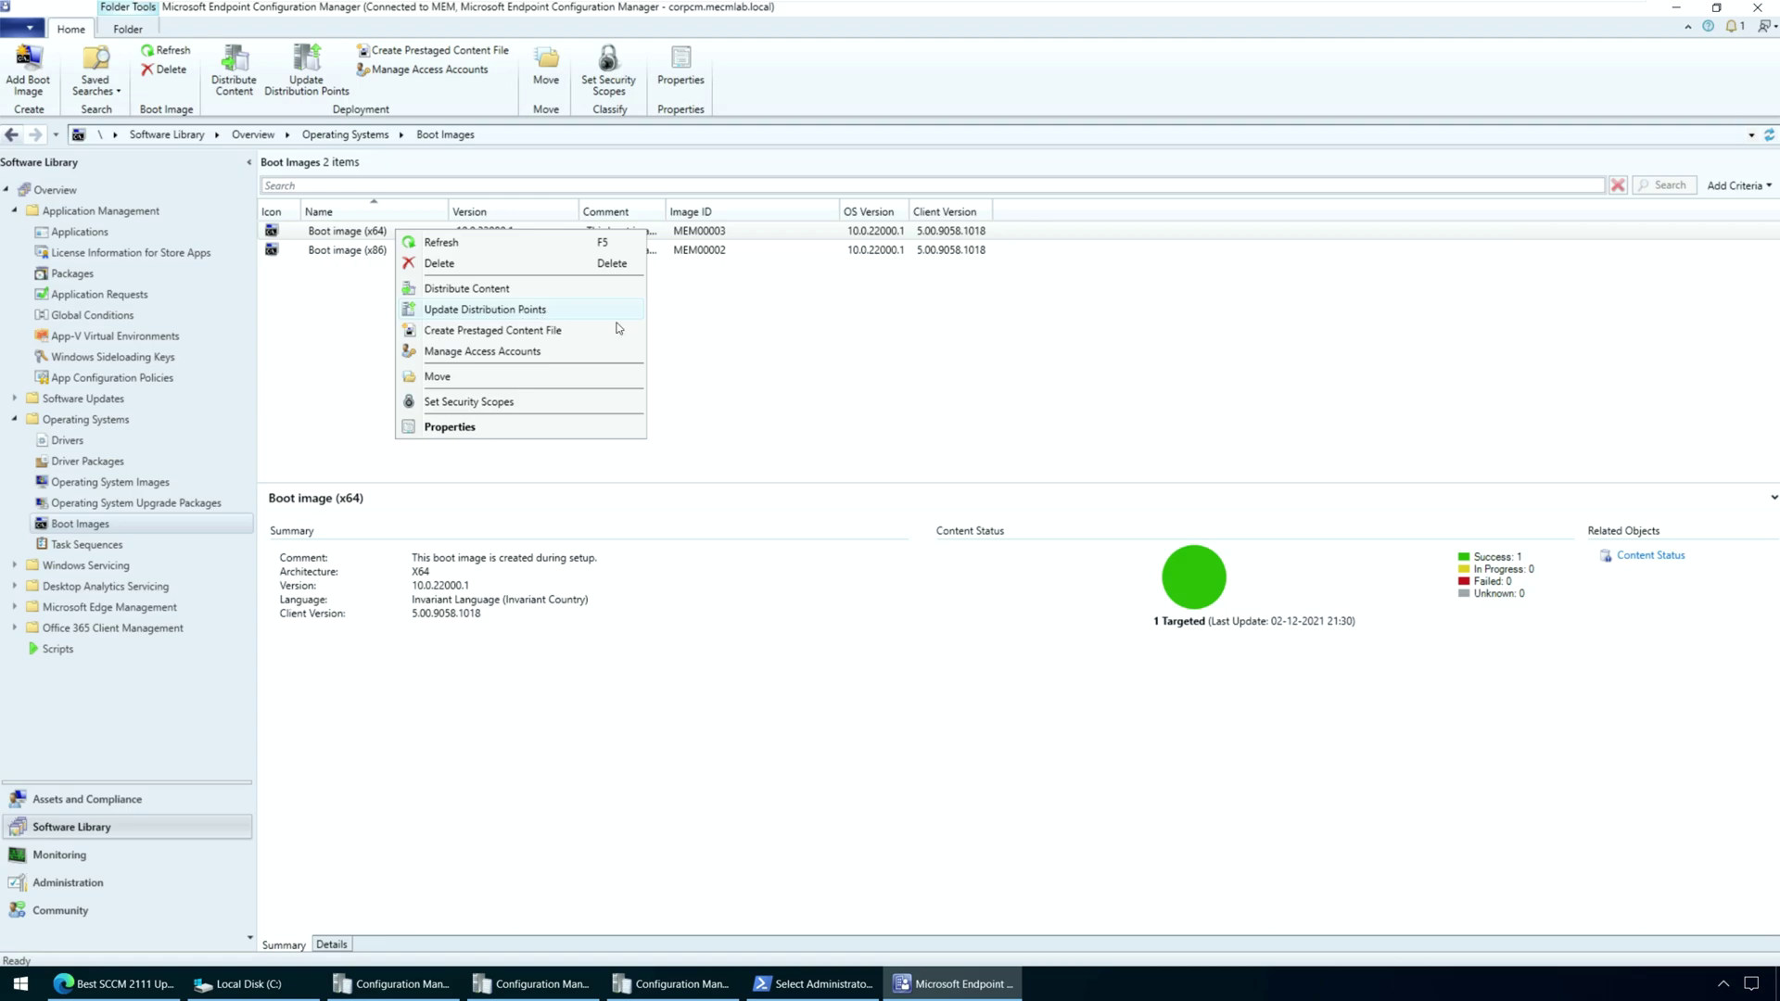
{"action": "left_click", "coordinate": [442, 242]}
{"action": "left_click", "coordinate": [397, 249]}
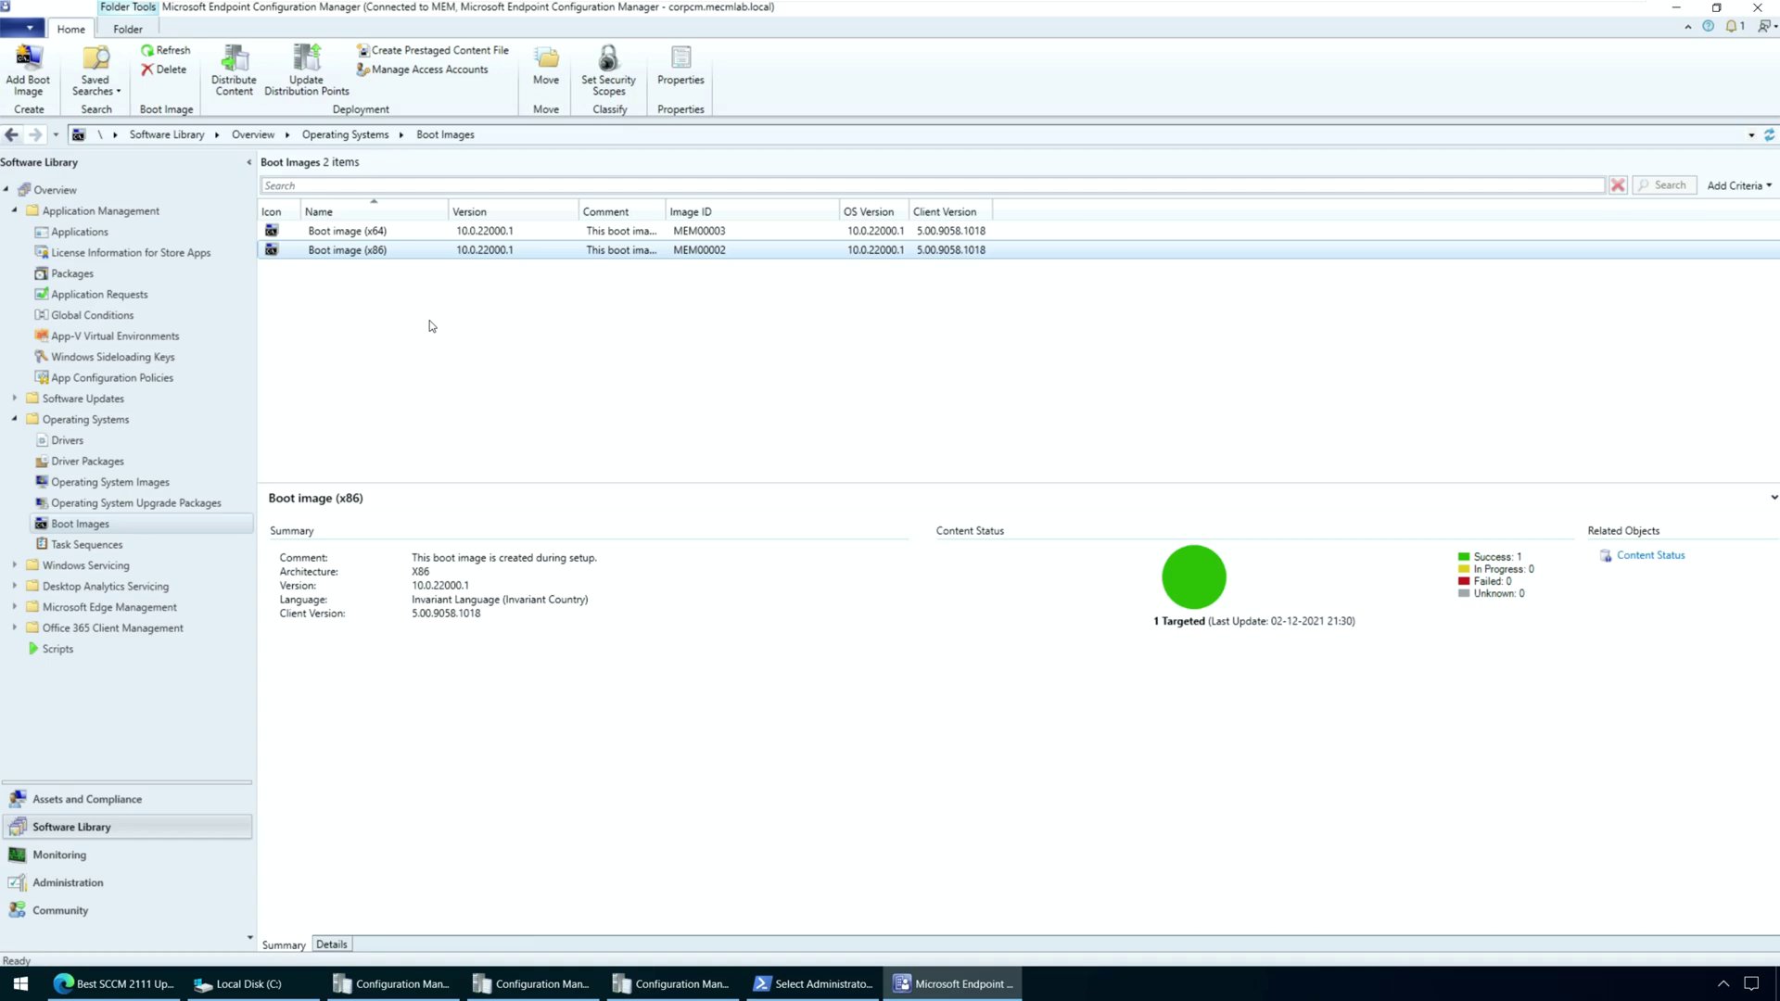
- Enable the automatic upgrade of all clients in the hierarchy using the production client in the Hierarchy Settings of the sites
{"action": "left_click", "coordinate": [126, 877]}
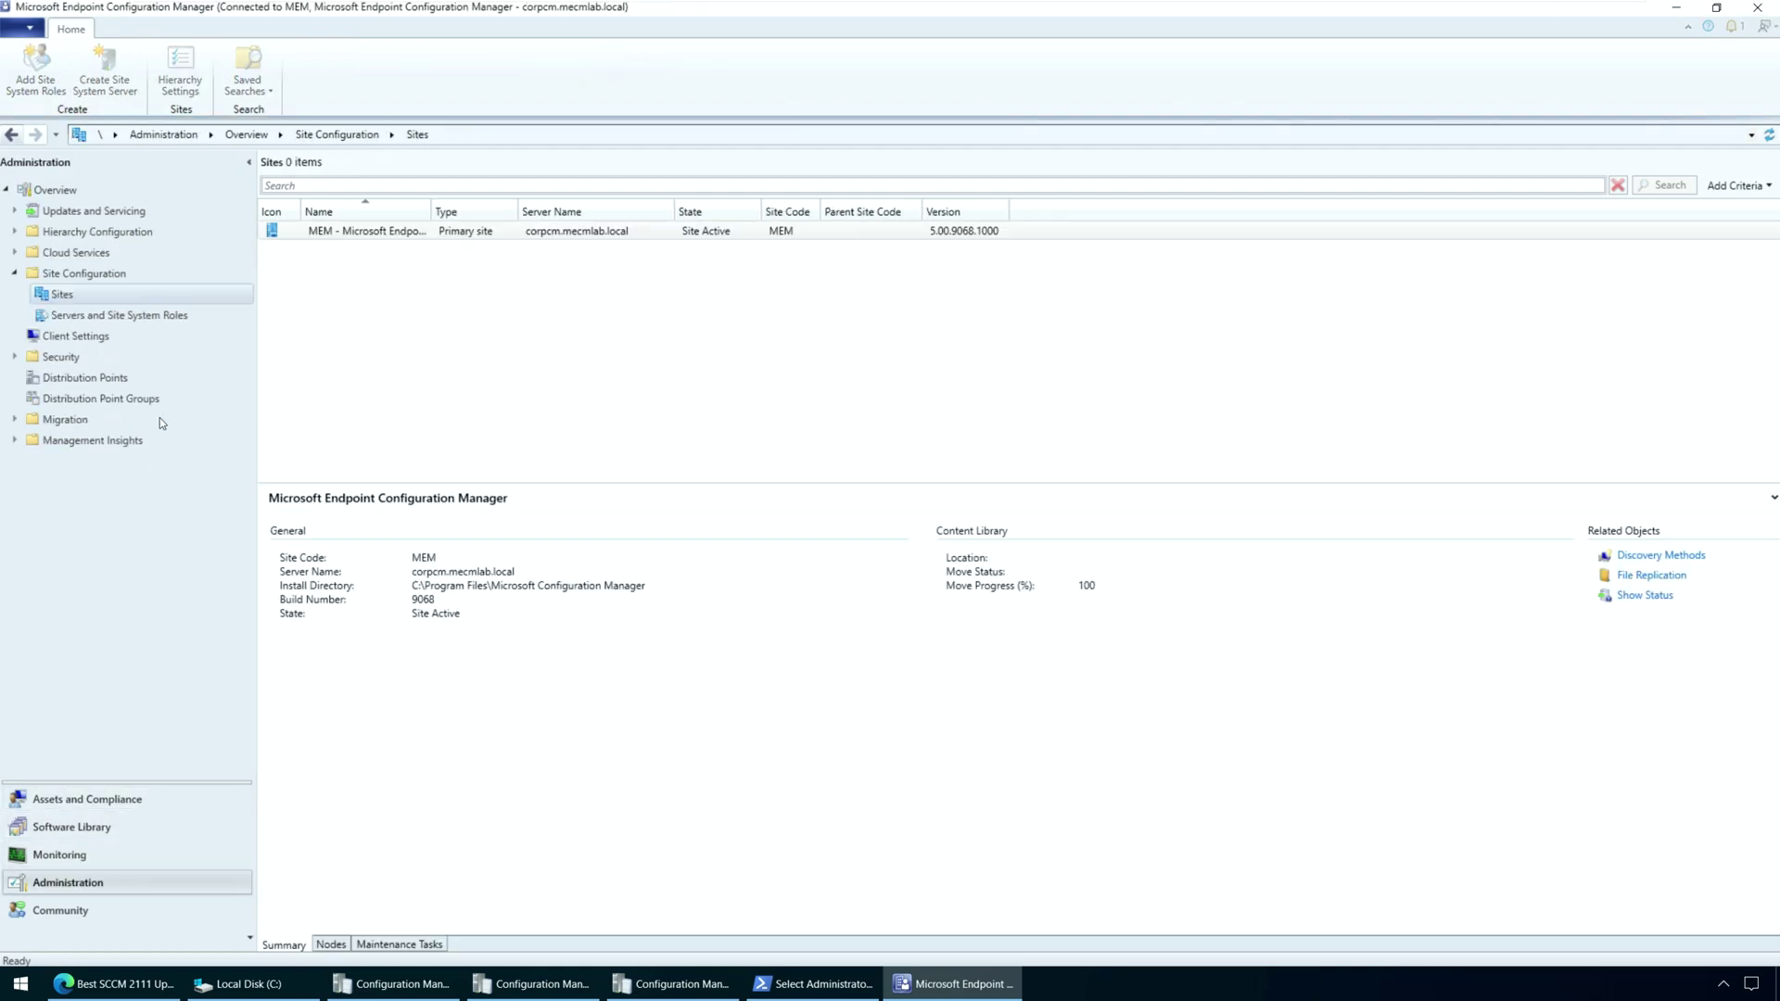
{"action": "left_click", "coordinate": [179, 82]}
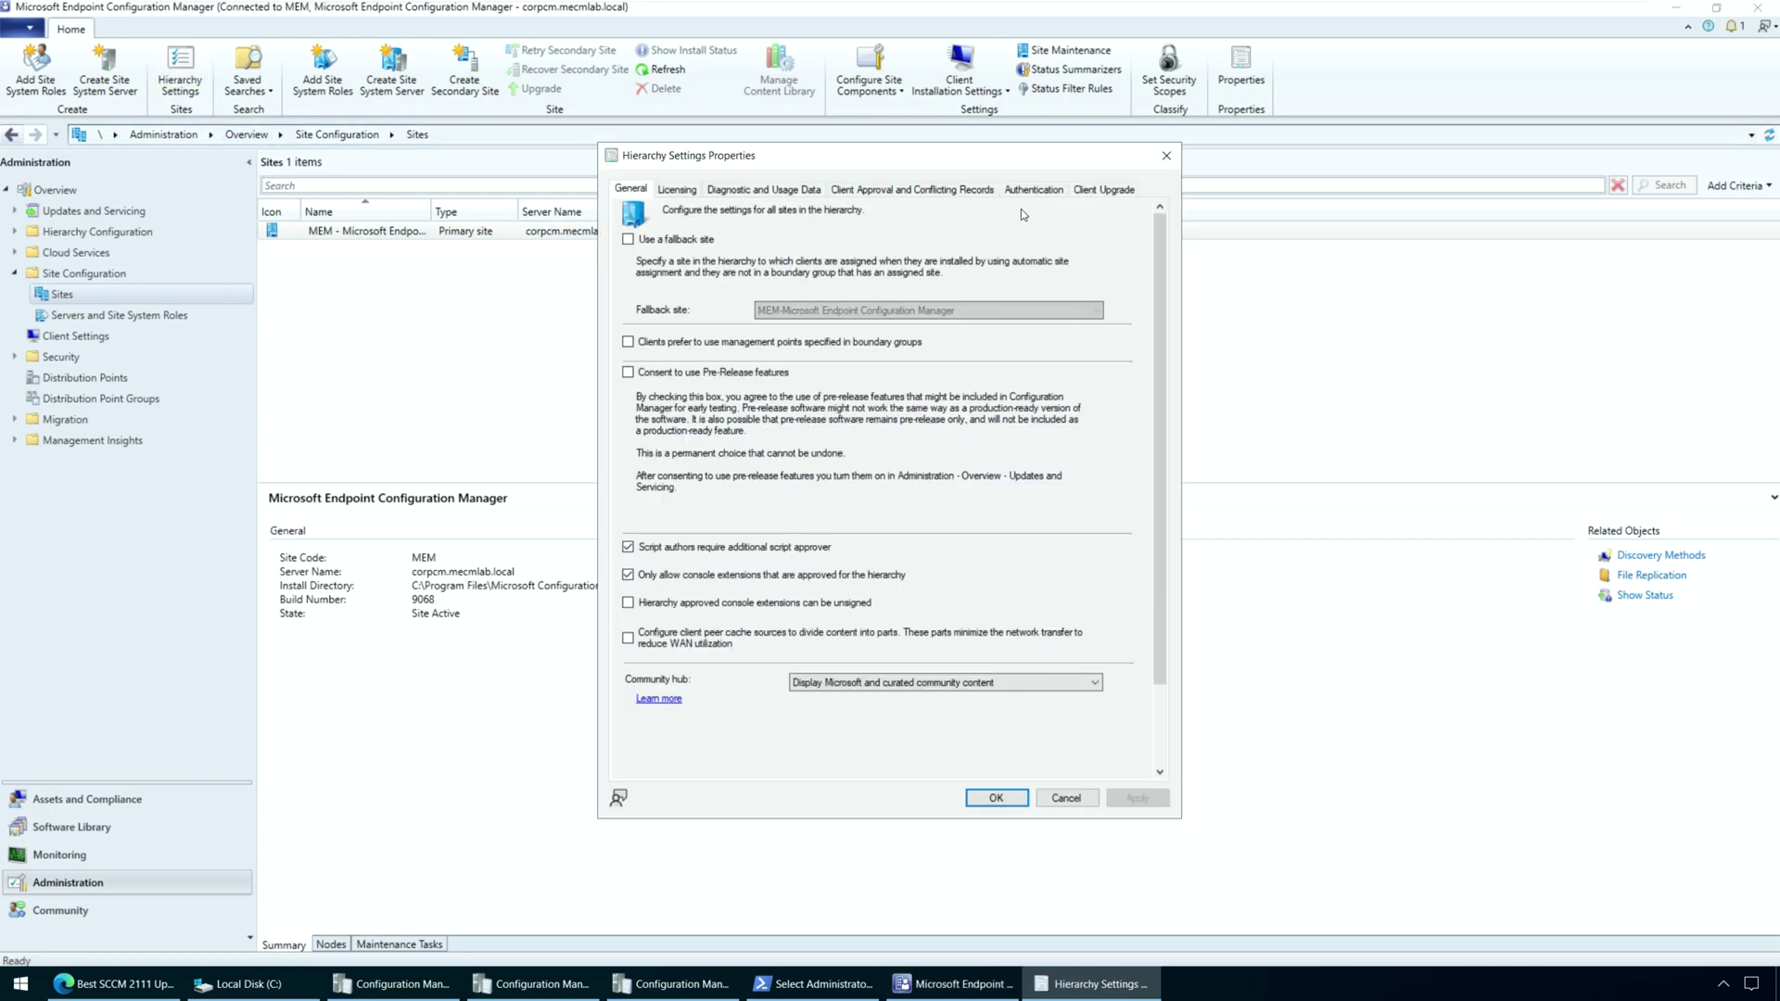
{"action": "left_click", "coordinate": [1100, 192]}
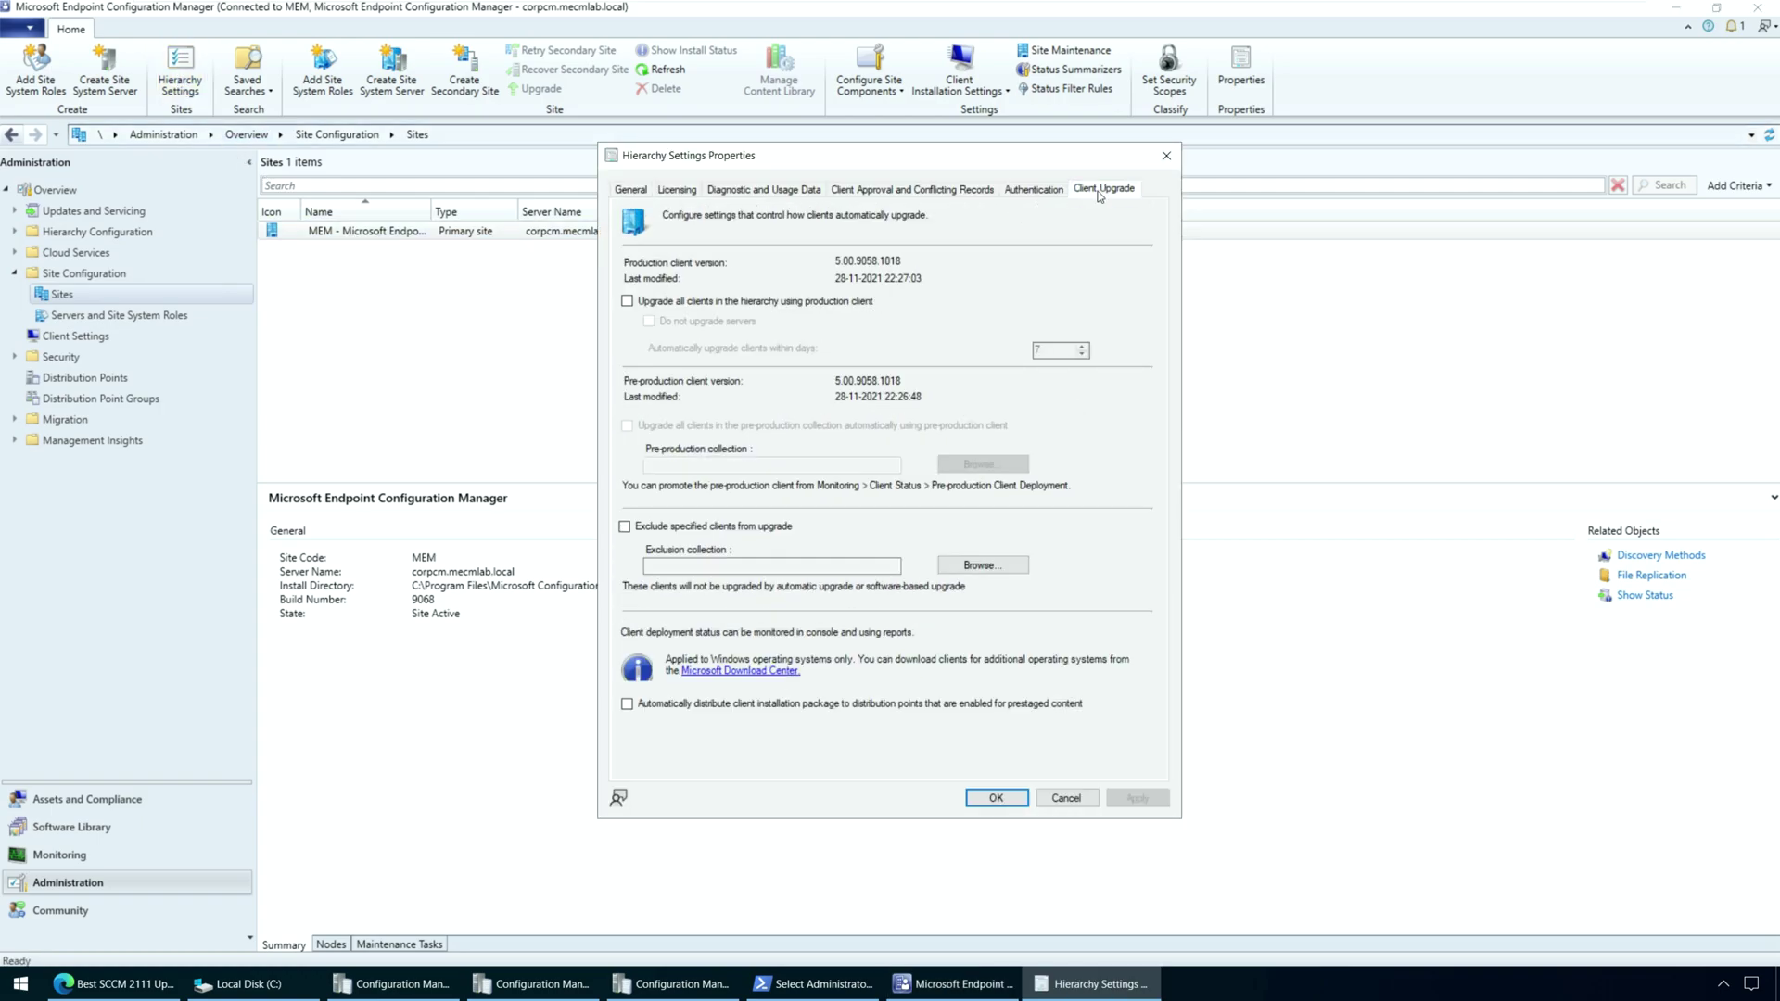
{"action": "left_click", "coordinate": [666, 304]}
{"action": "left_click", "coordinate": [957, 576]}
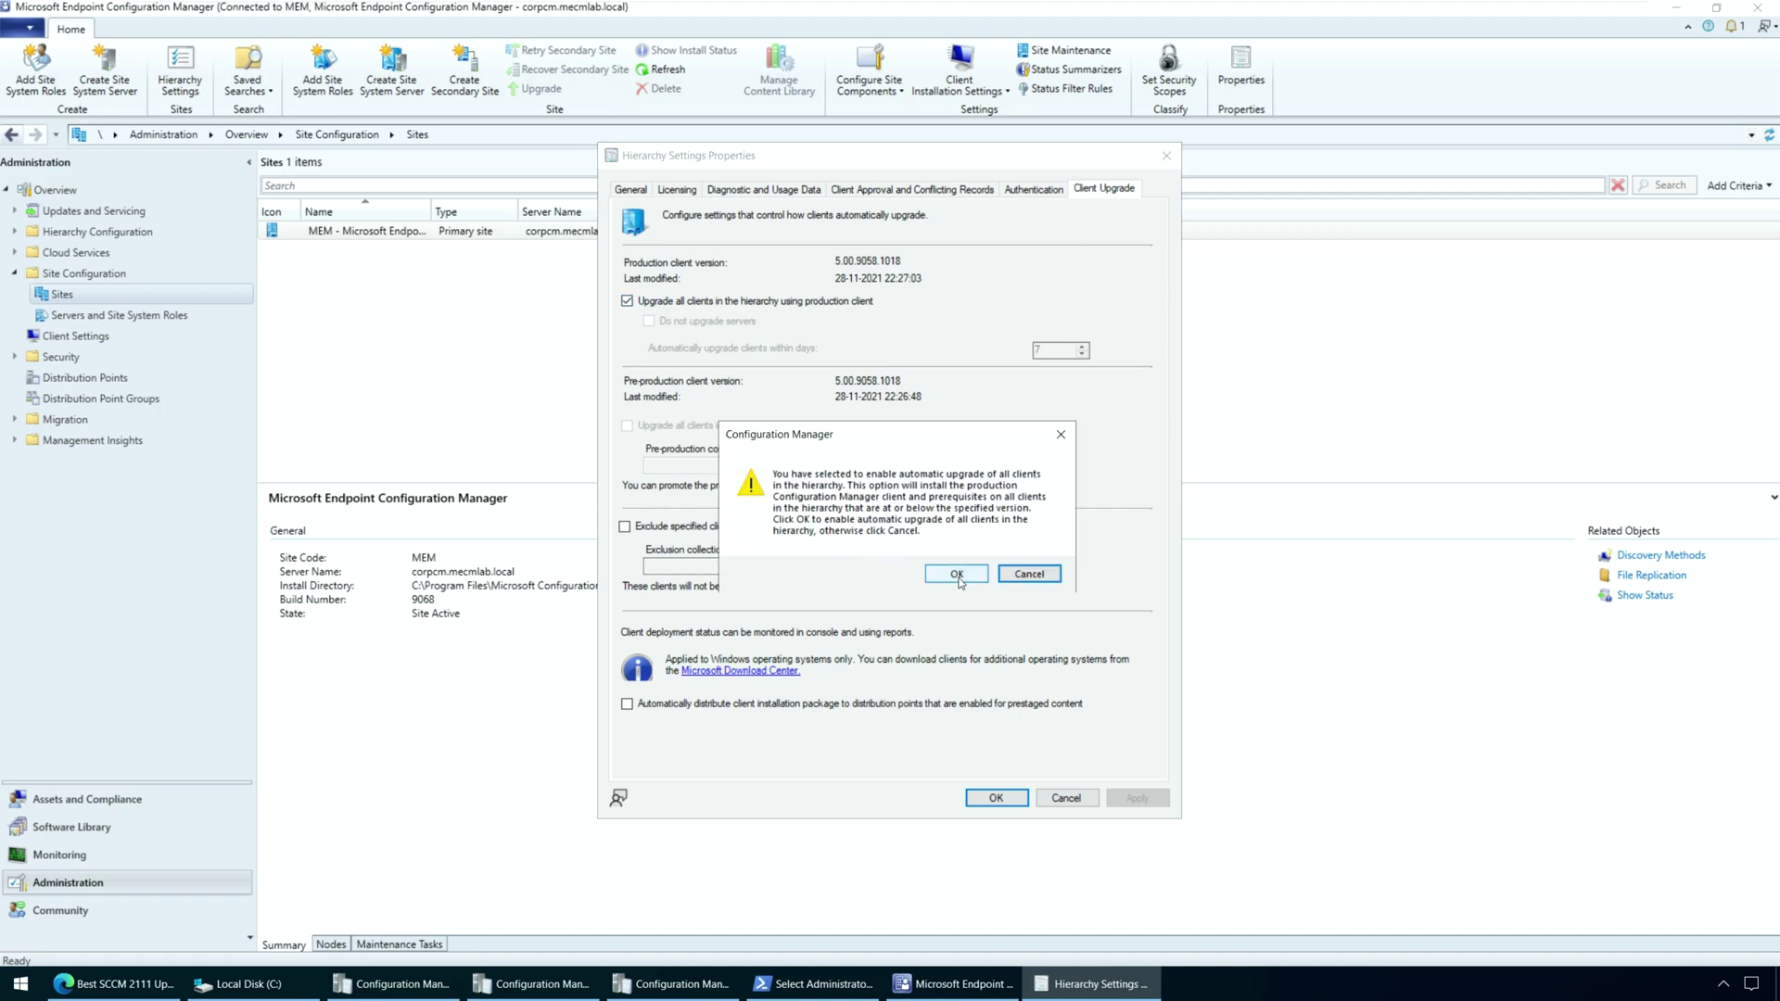
{"action": "left_click", "coordinate": [958, 579]}
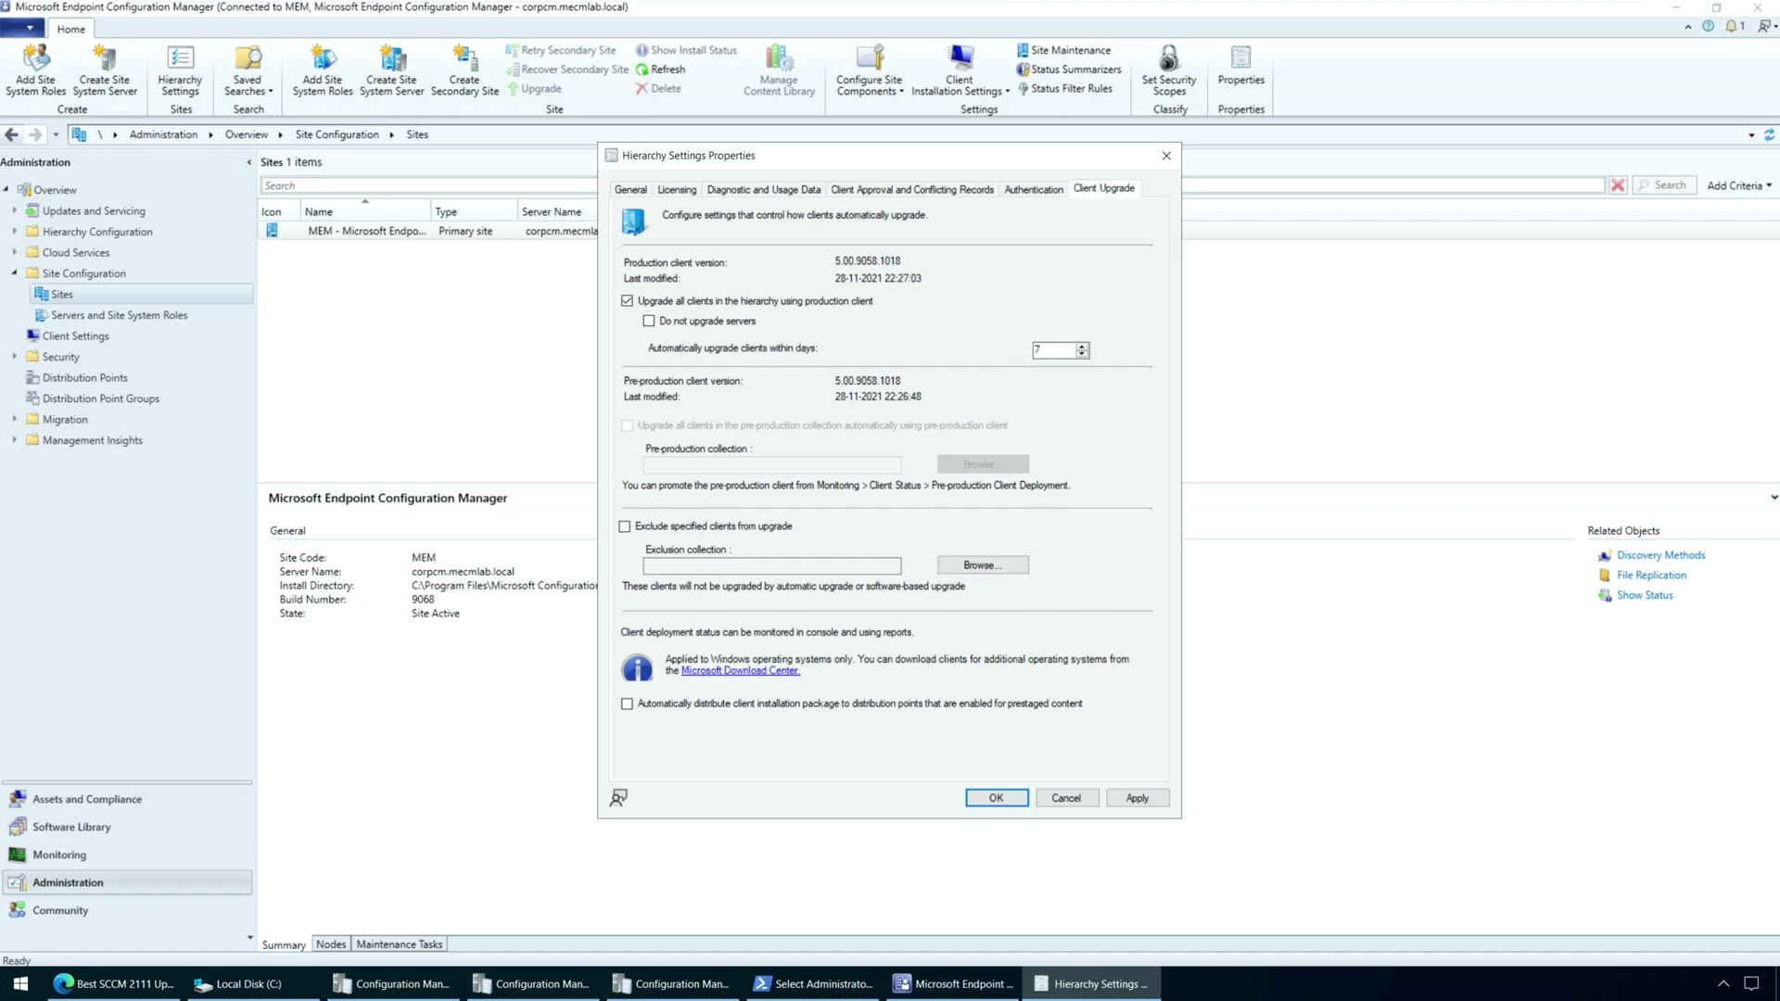
- Set clients to upgrade automatically within 5 days, apply the client upgrade settings and close the Hierarchy Settings
{"action": "key", "text": "Tab"}
{"action": "key", "text": "Tab"}
{"action": "type", "text": "5"}
{"action": "left_click", "coordinate": [1147, 795]}
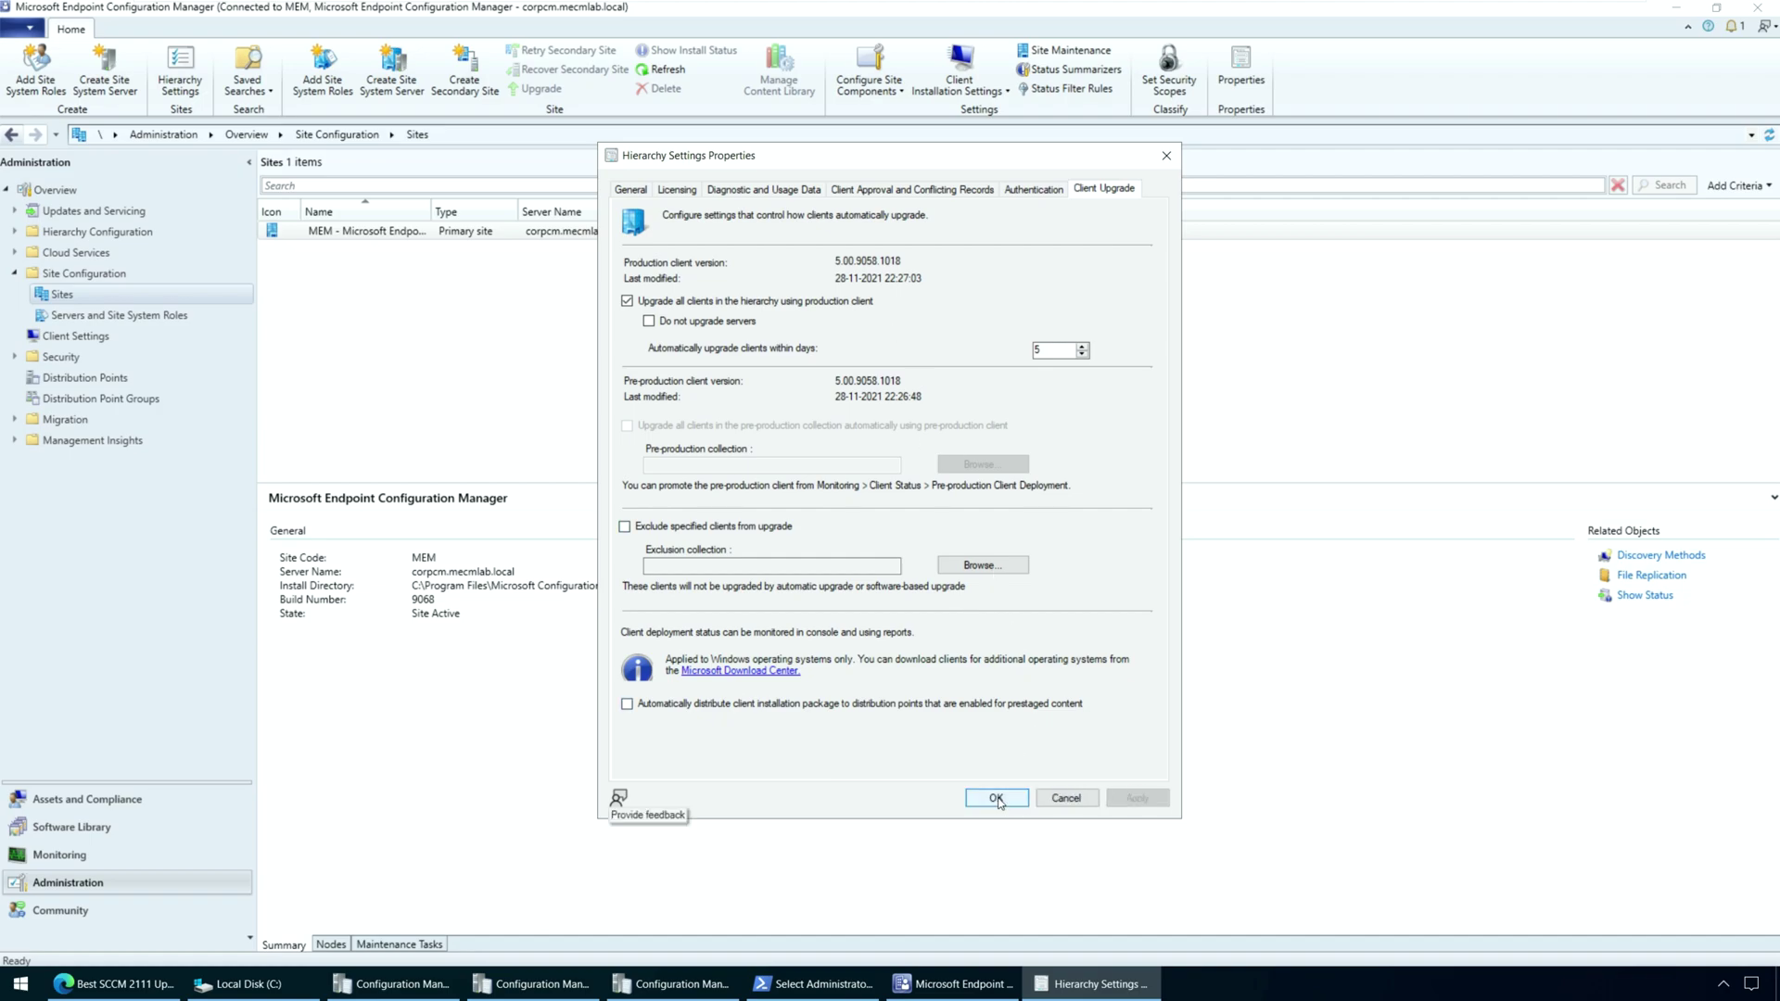
{"action": "left_click", "coordinate": [996, 798]}
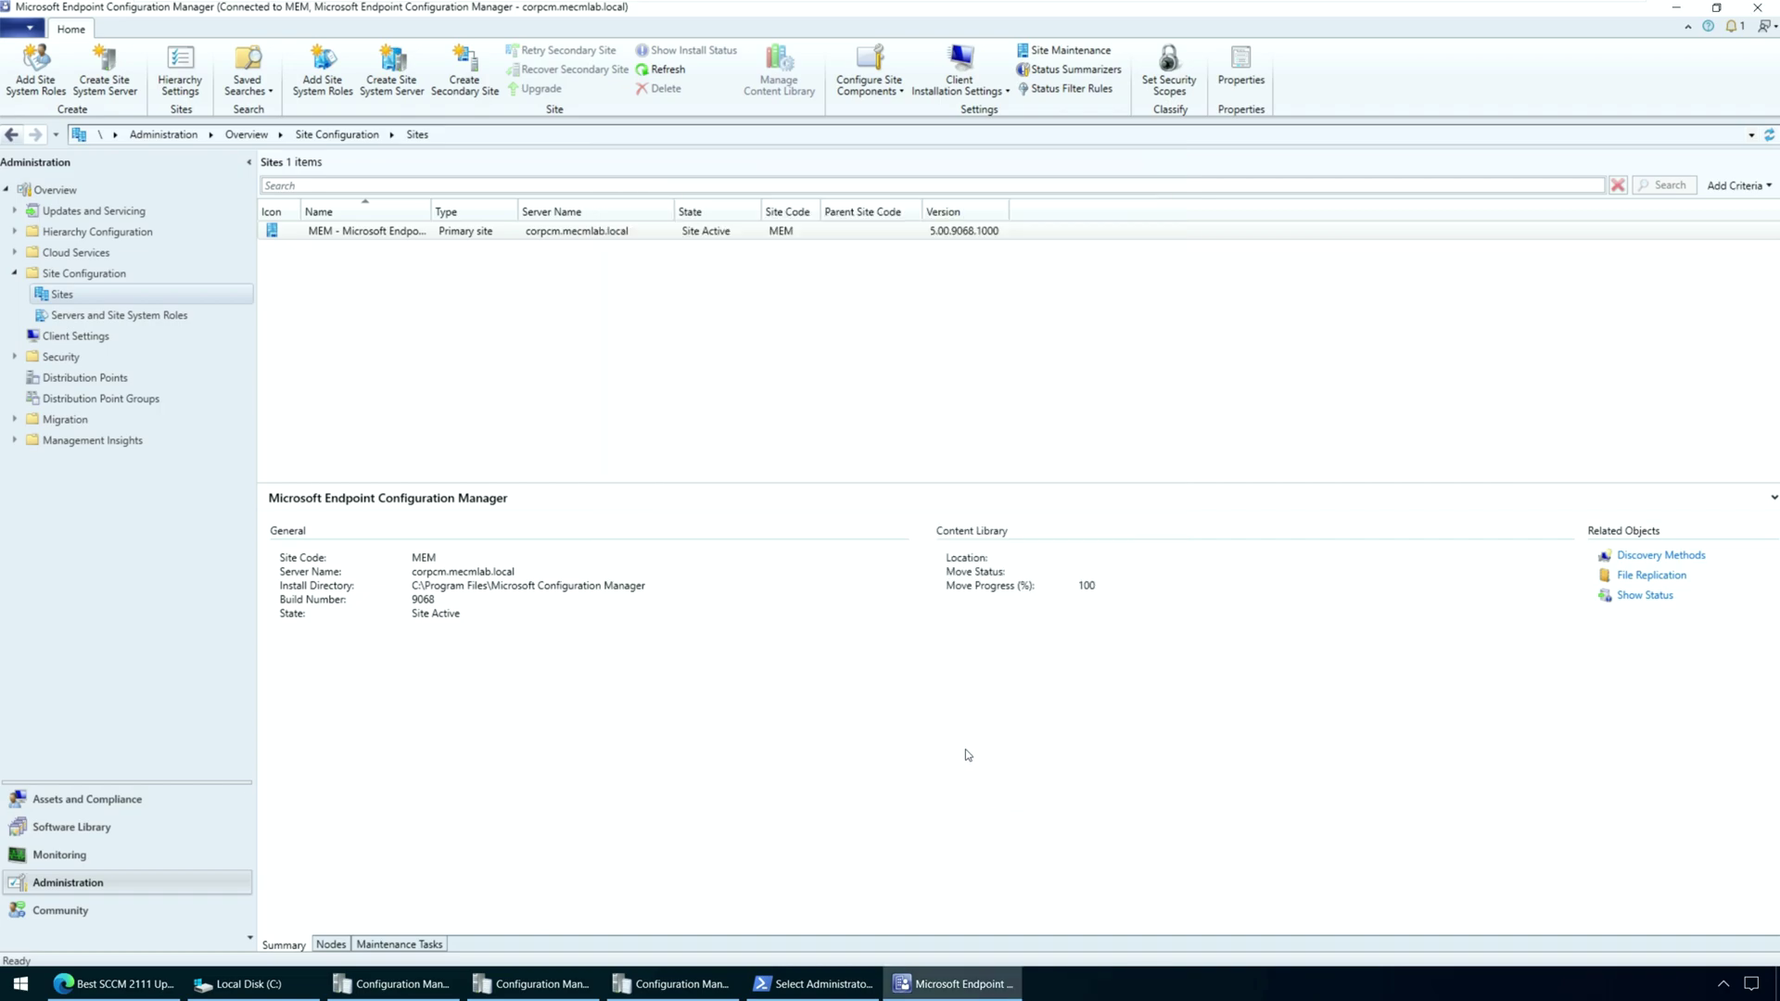